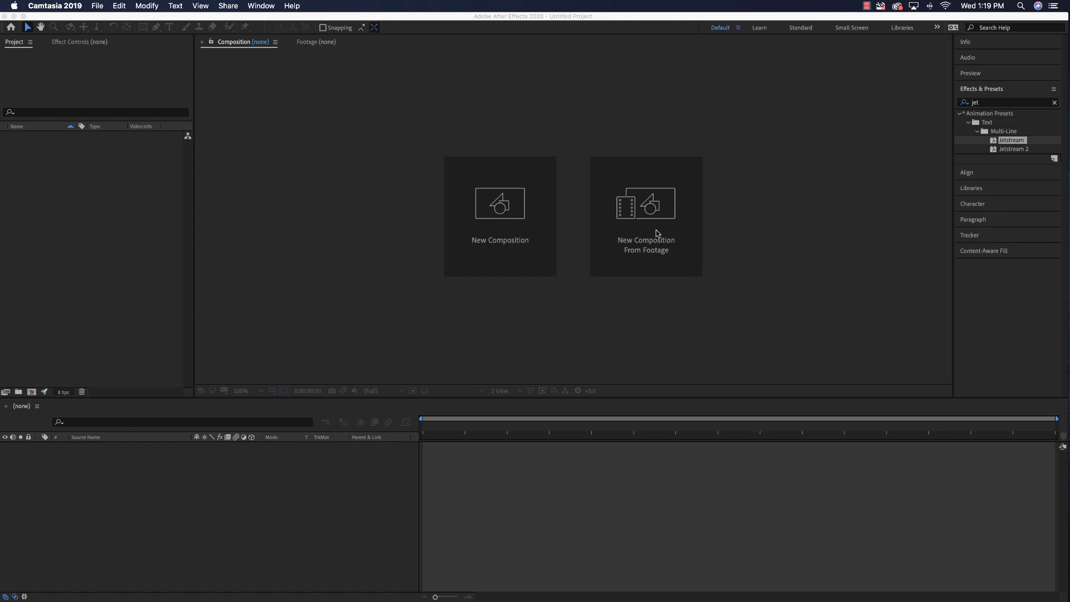
# Import IMG_0096.mp4 as footage with a composition created from it, and return the playhead to the first frame
pyautogui.click(152, 229)
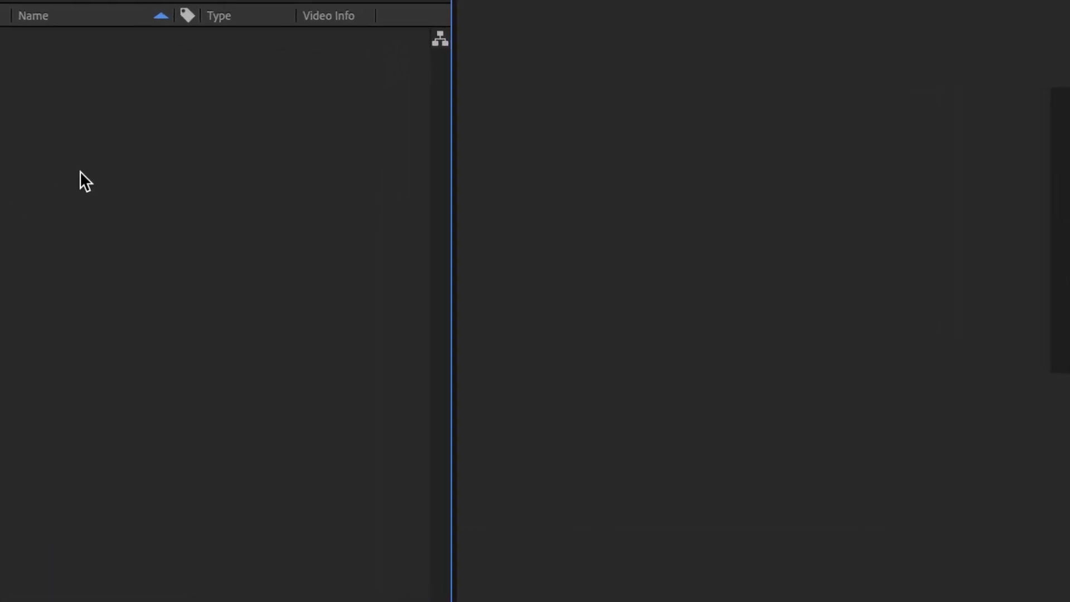
pyautogui.rightClick(91, 172)
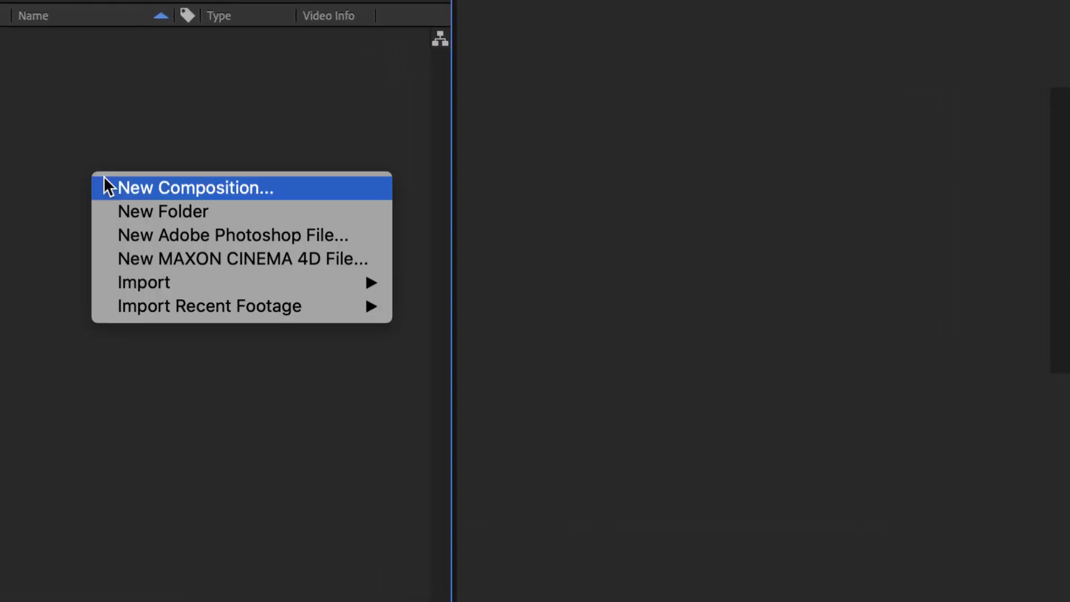
pyautogui.moveTo(201, 287)
pyautogui.click(499, 307)
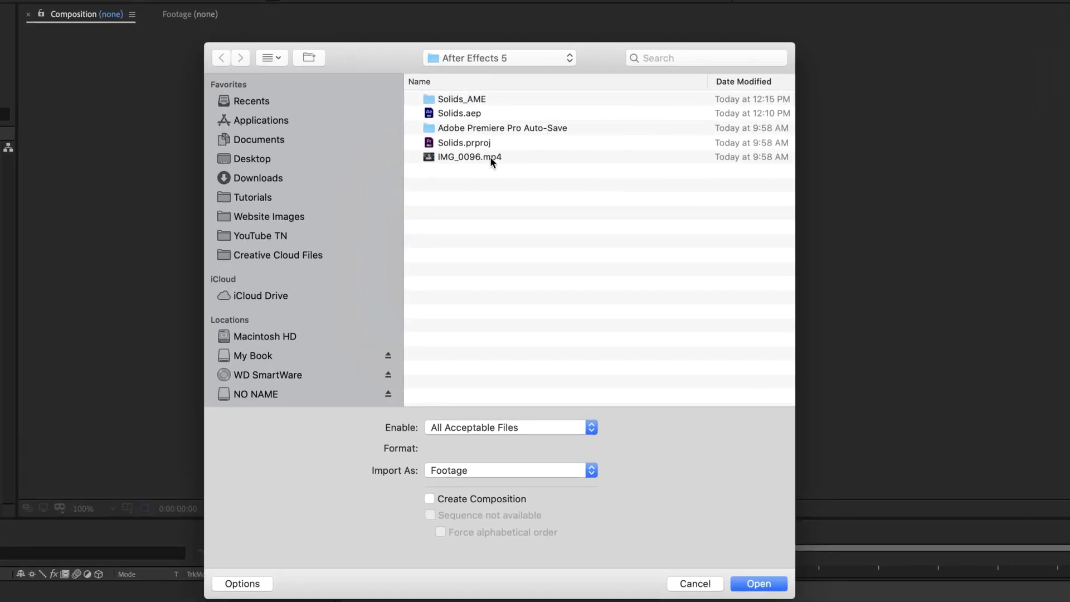
pyautogui.click(474, 158)
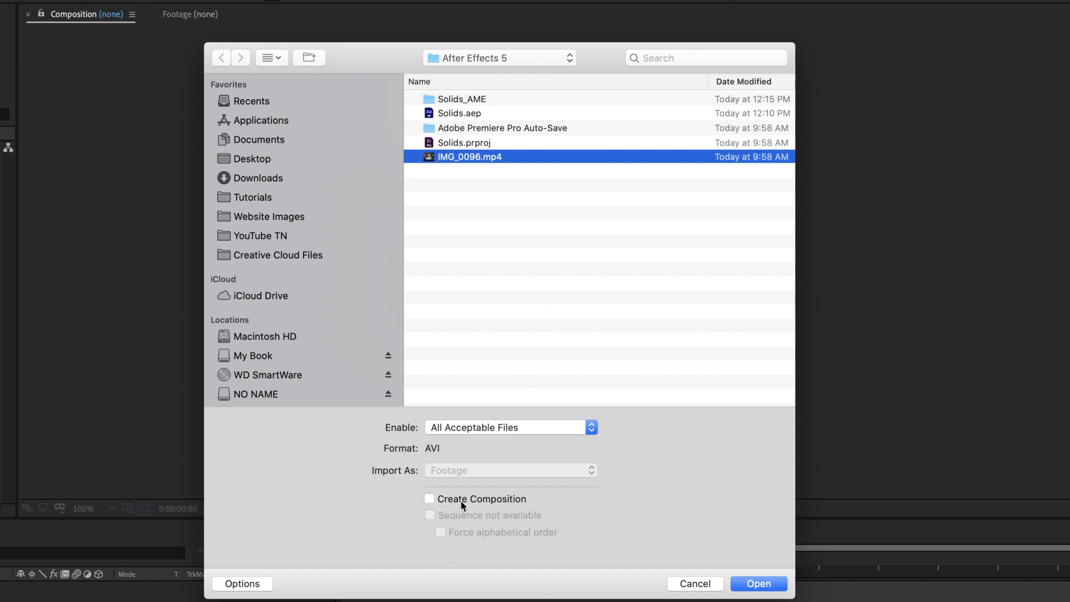
pyautogui.click(751, 582)
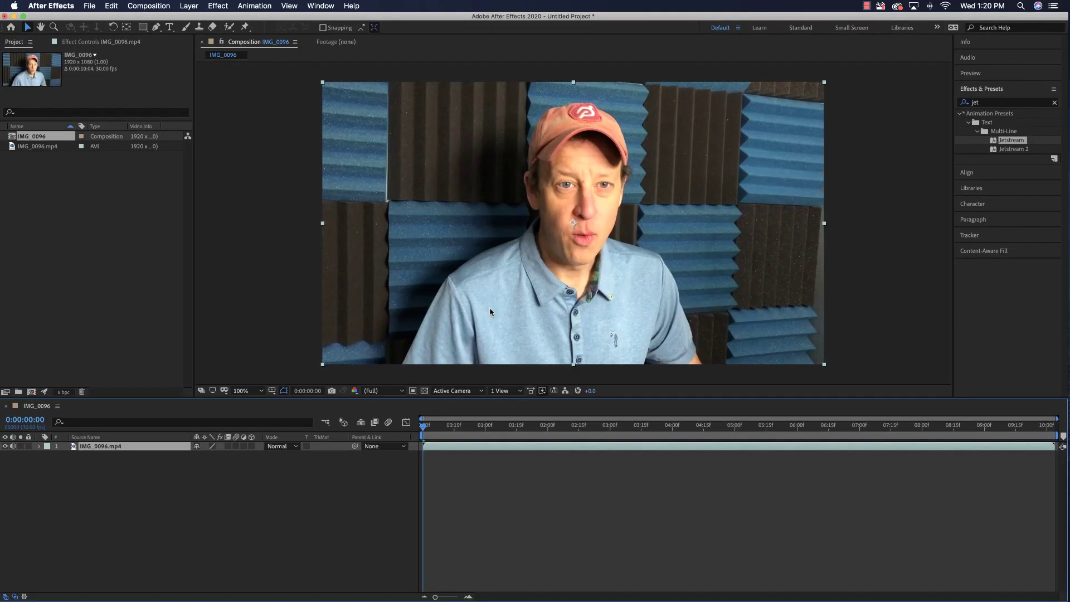
pyautogui.moveTo(424, 430); pyautogui.dragTo(398, 445)
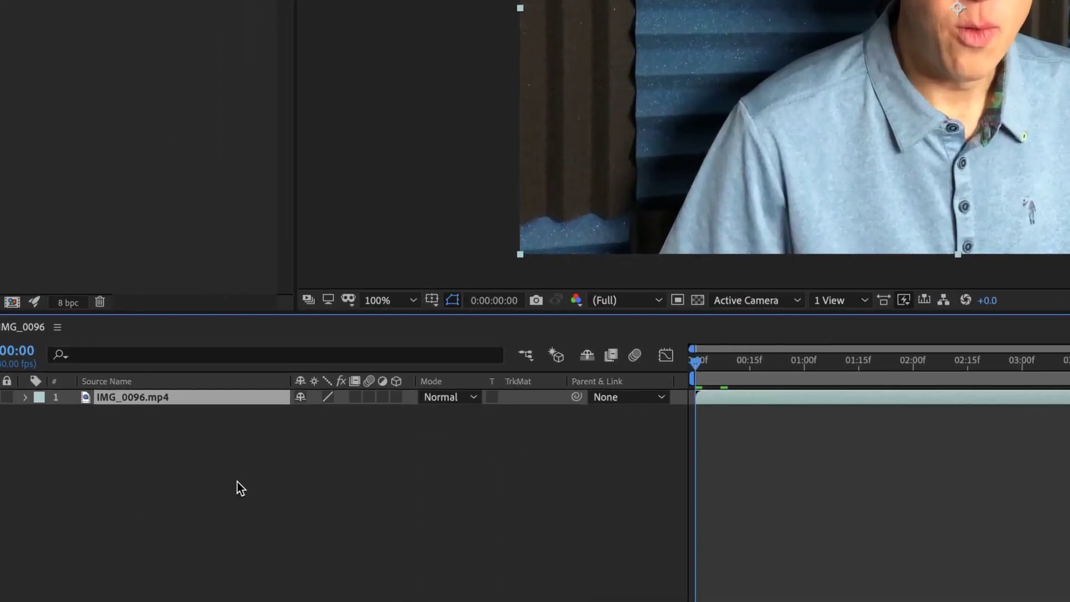
# Create a solid layer above the footage, matched to the composition size of 1920 x 1080 px, with color 837878
pyautogui.rightClick(237, 482)
pyautogui.moveTo(346, 470)
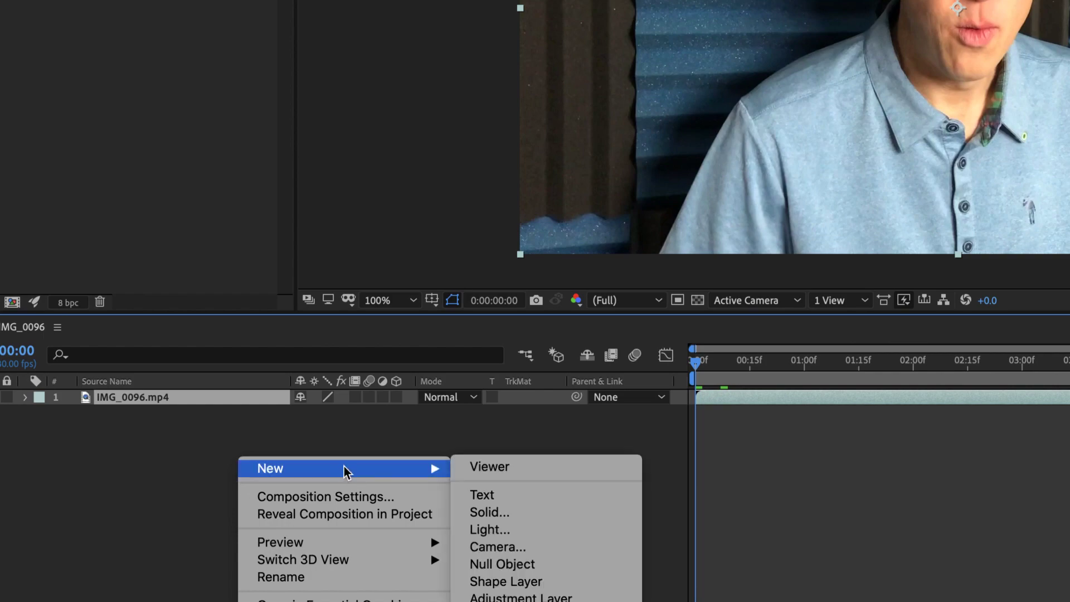
pyautogui.click(485, 513)
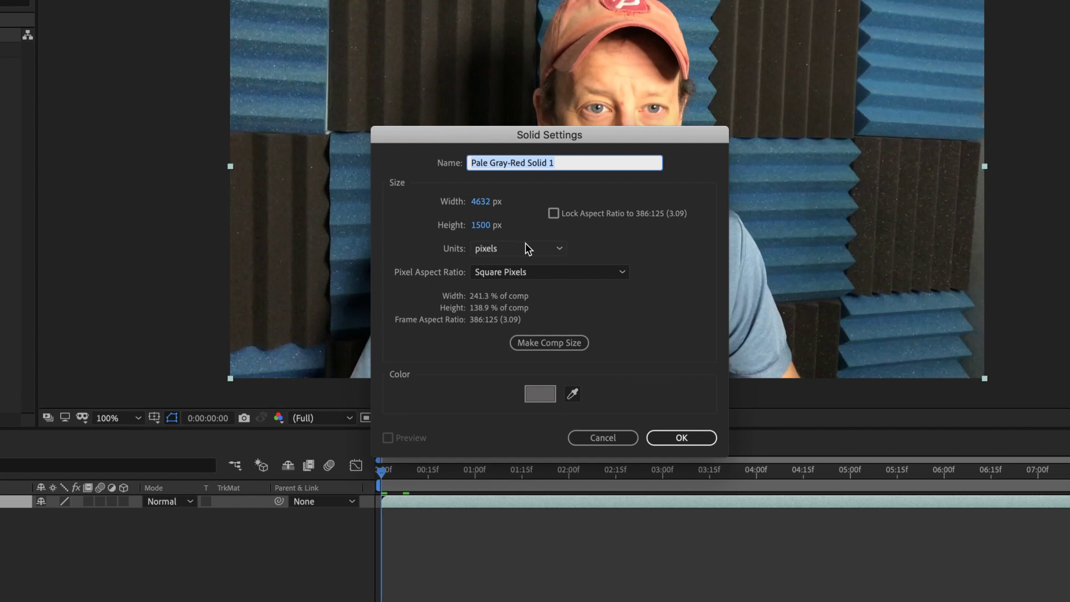
pyautogui.click(550, 343)
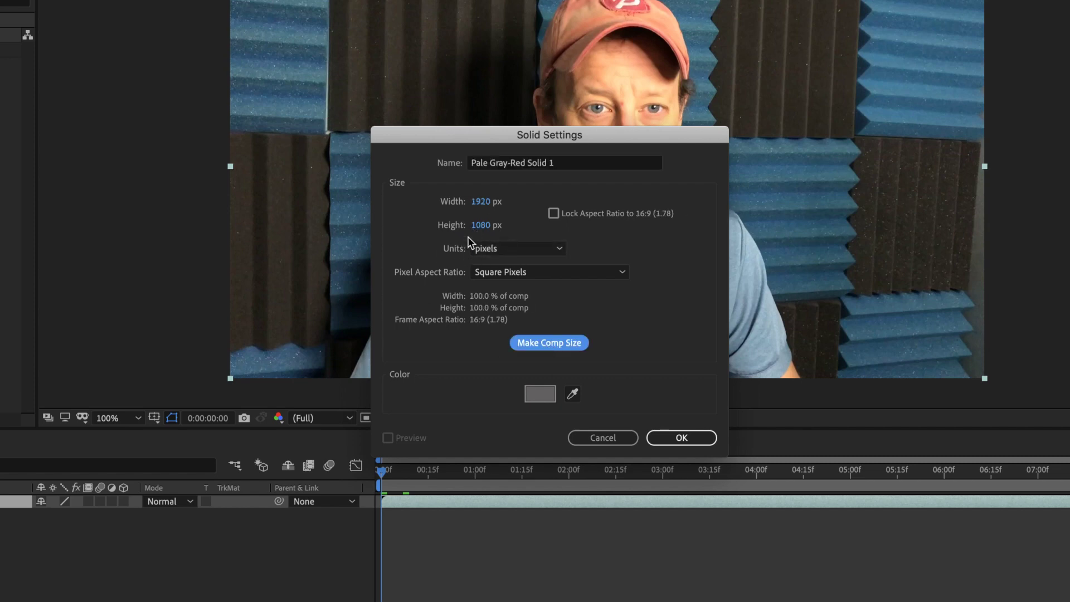
pyautogui.click(538, 394)
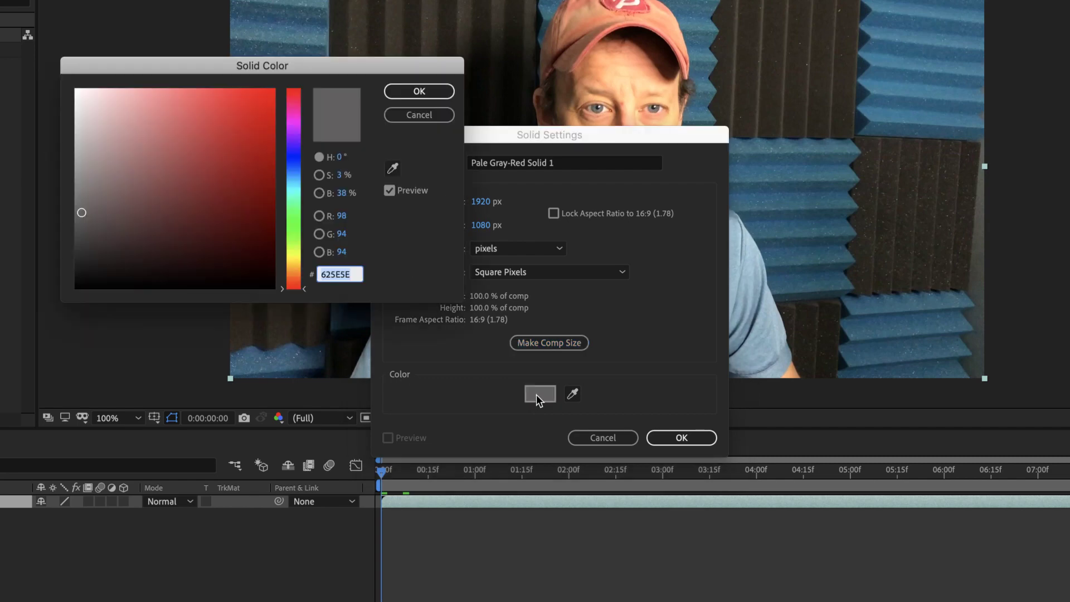
pyautogui.click(91, 186)
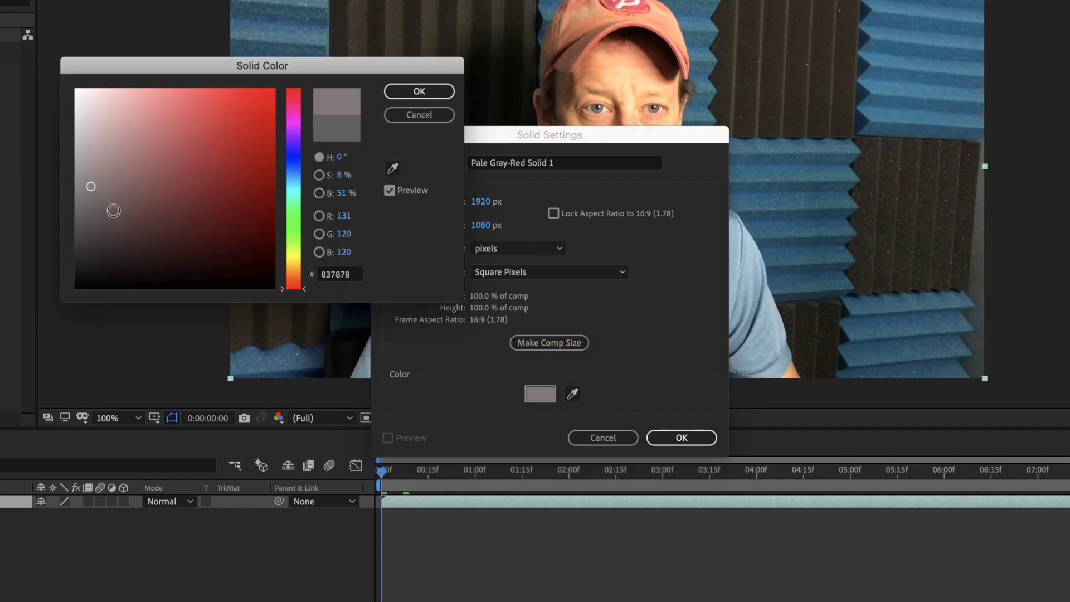
pyautogui.click(419, 92)
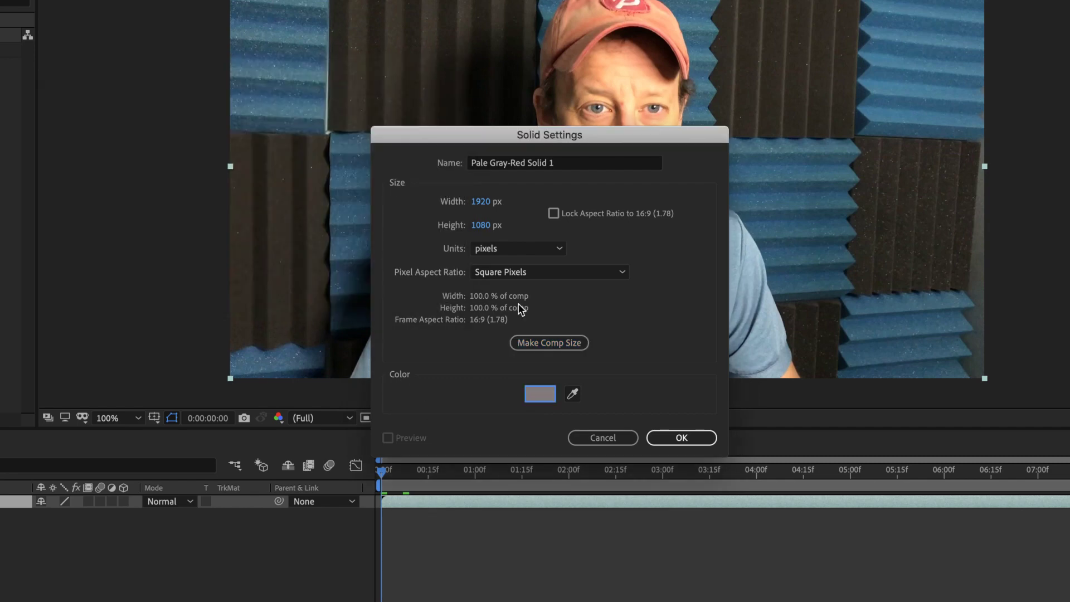
pyautogui.click(687, 436)
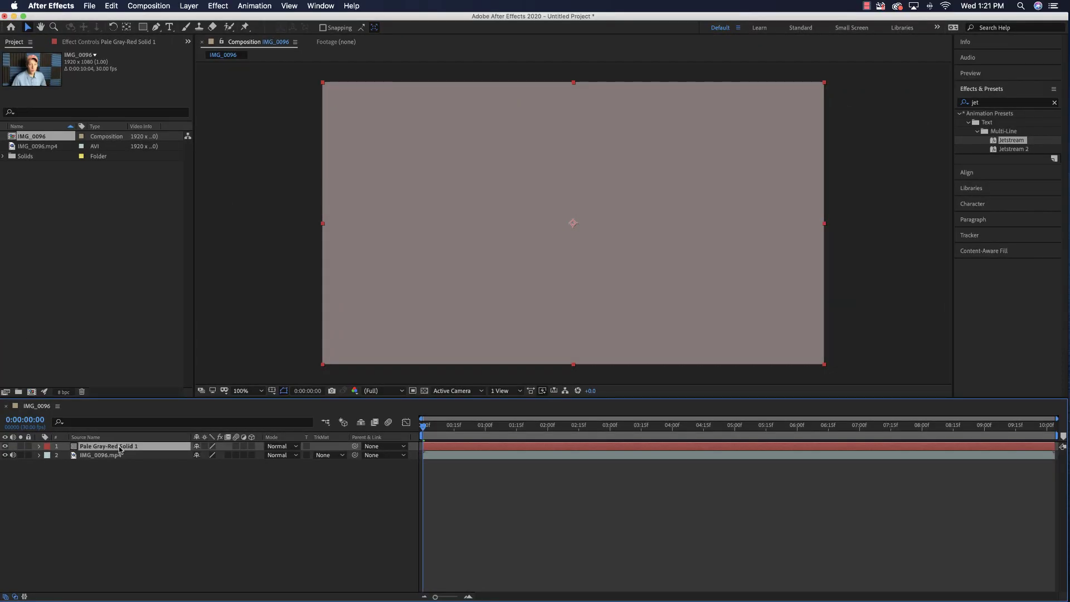
# Duplicate the solid layer and expand the Solids folder in the project
pyautogui.press('super+d')
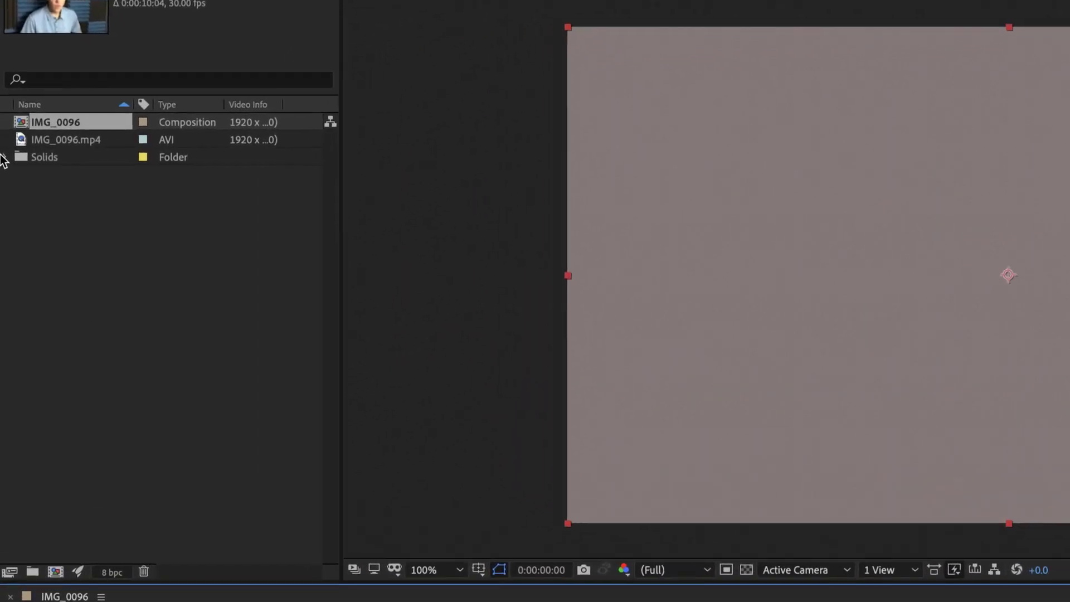
pyautogui.click(4, 156)
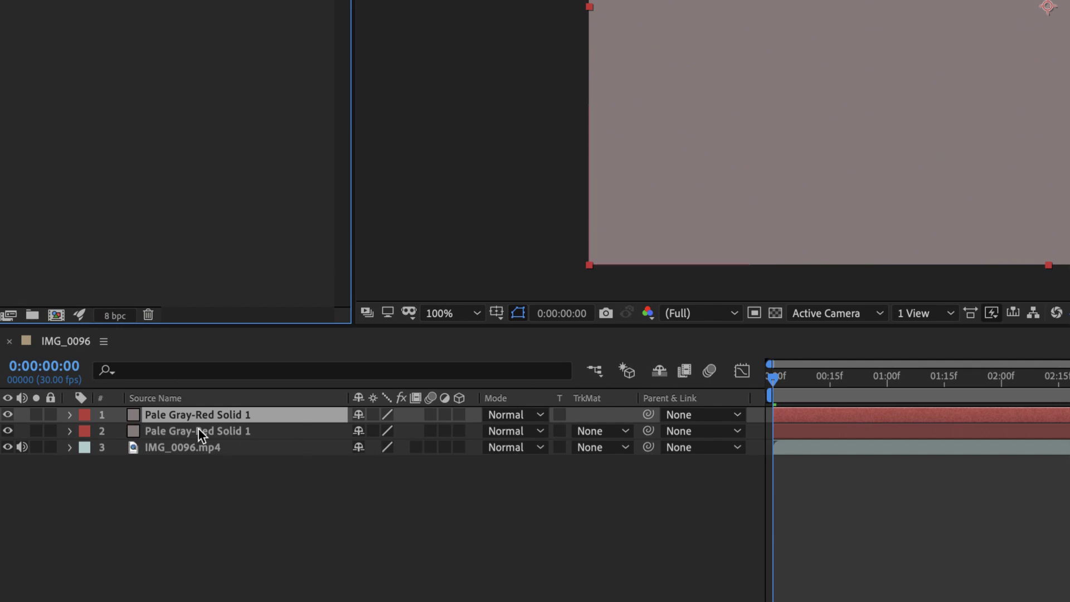
# Review the Solid Settings of the topmost solid copy, including the option to affect all layers using it, without changing anything
pyautogui.click(201, 415)
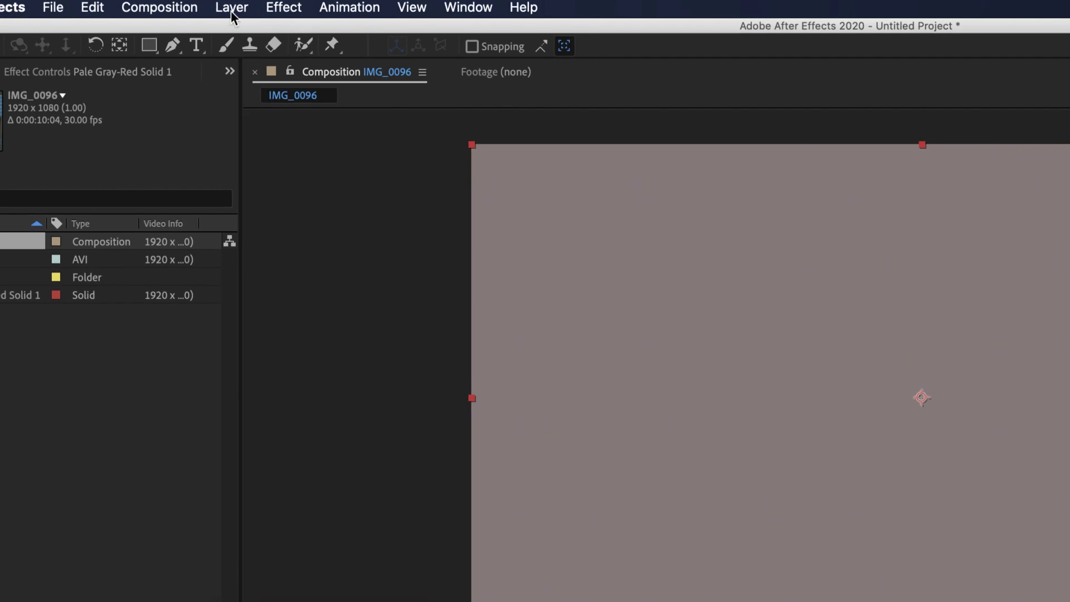
pyautogui.click(188, 7)
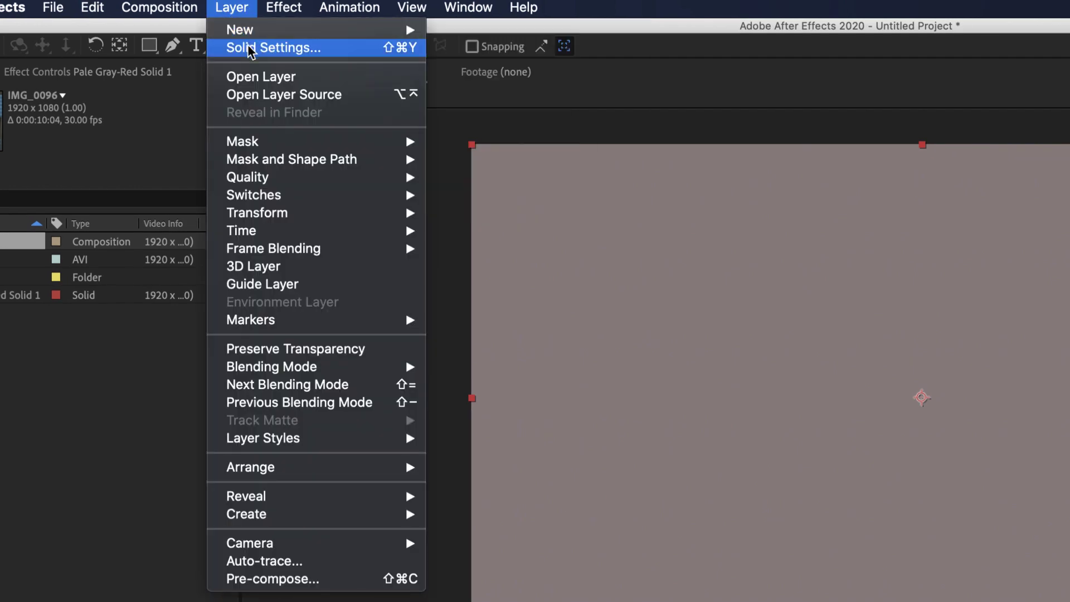
pyautogui.click(246, 48)
pyautogui.moveTo(429, 434); pyautogui.dragTo(688, 126)
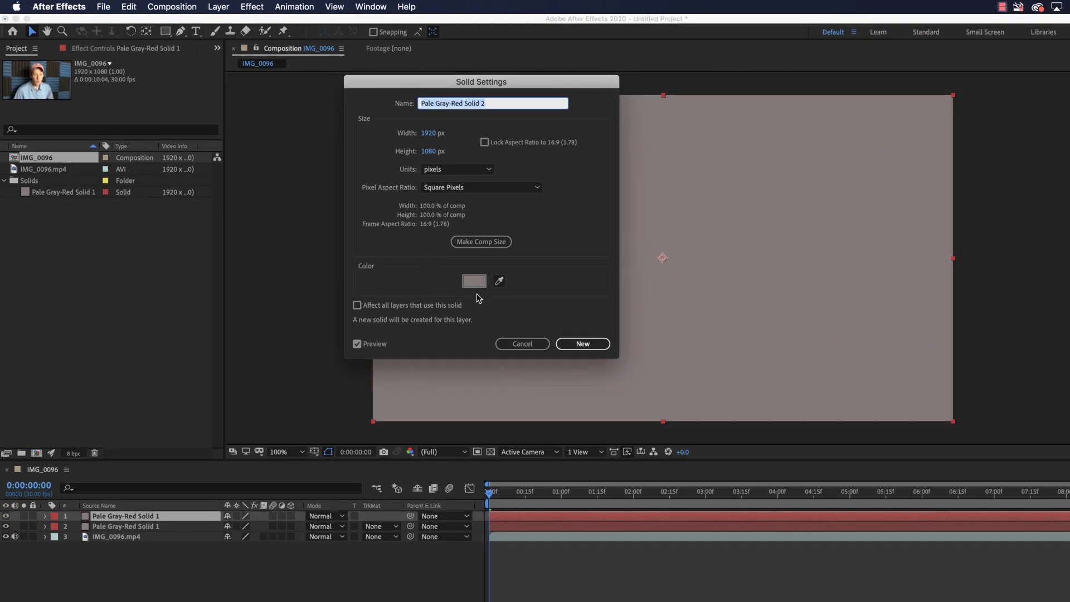
pyautogui.click(530, 346)
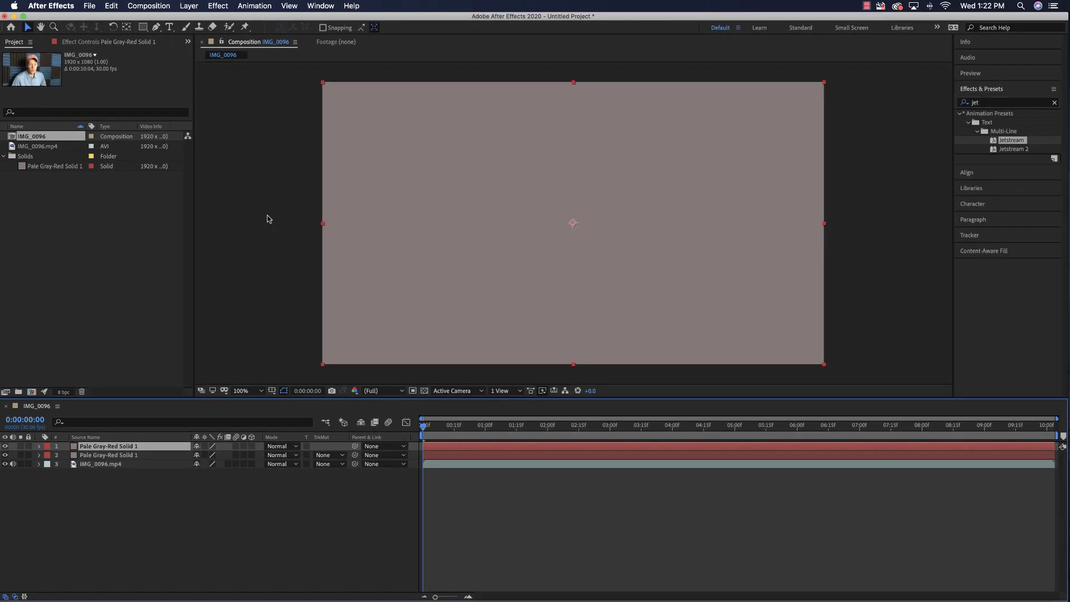
# Delete the lower of the two solid layers from the composition
pyautogui.click(111, 455)
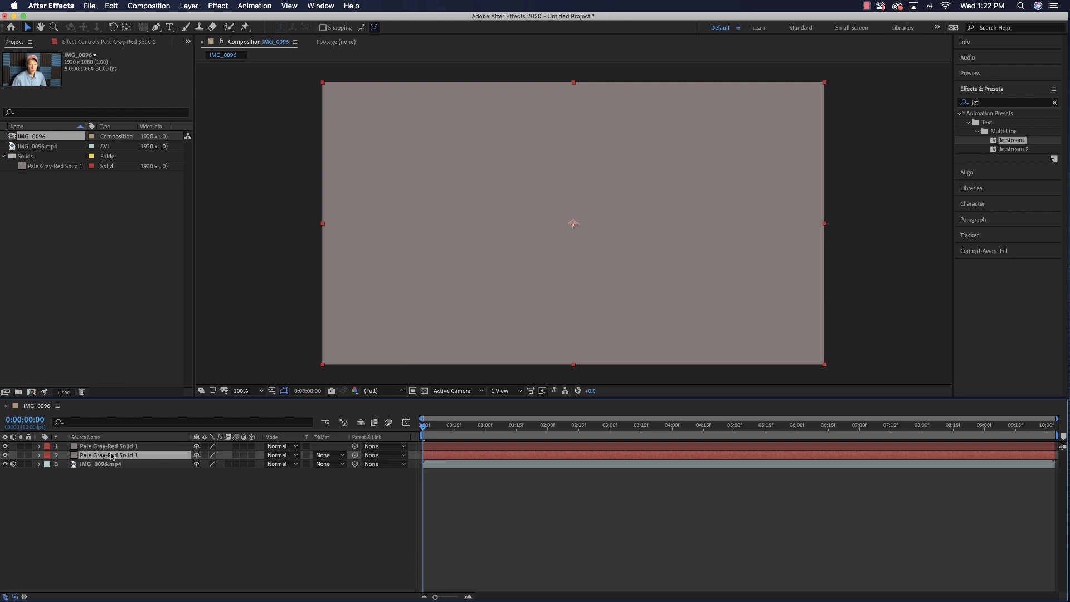
pyautogui.press('Delete')
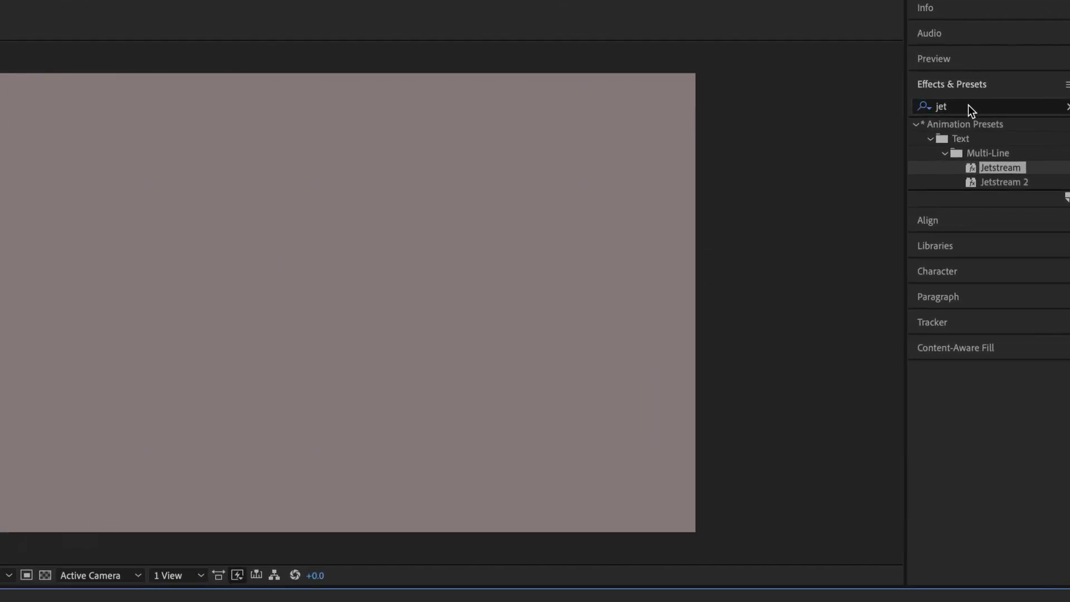
# Search the effects for "ramp" and apply Gradient Ramp to the solid layer
pyautogui.click(968, 105)
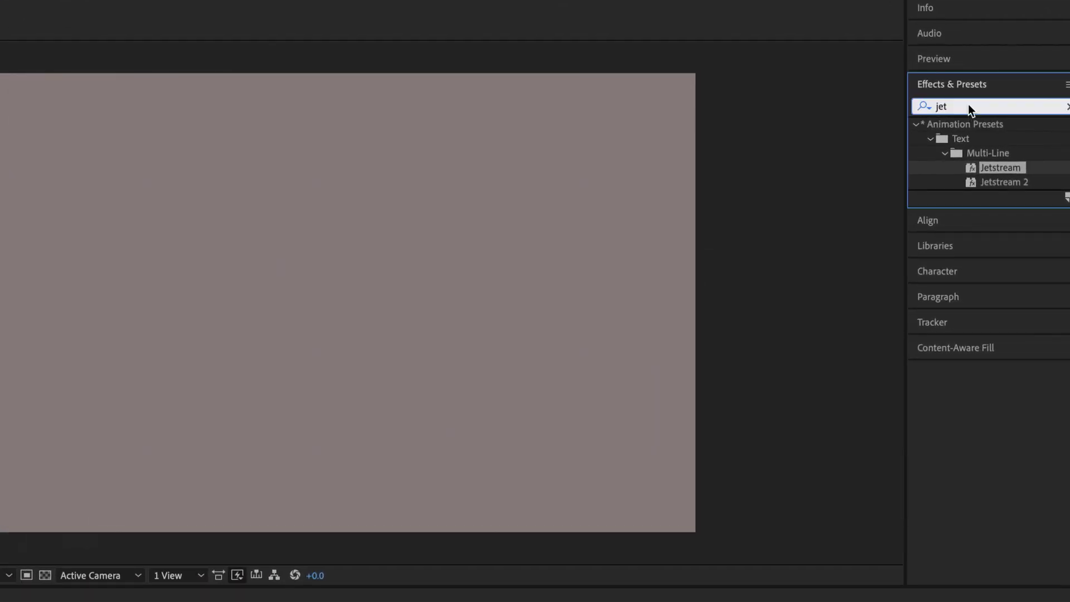
pyautogui.press('BackSpace')
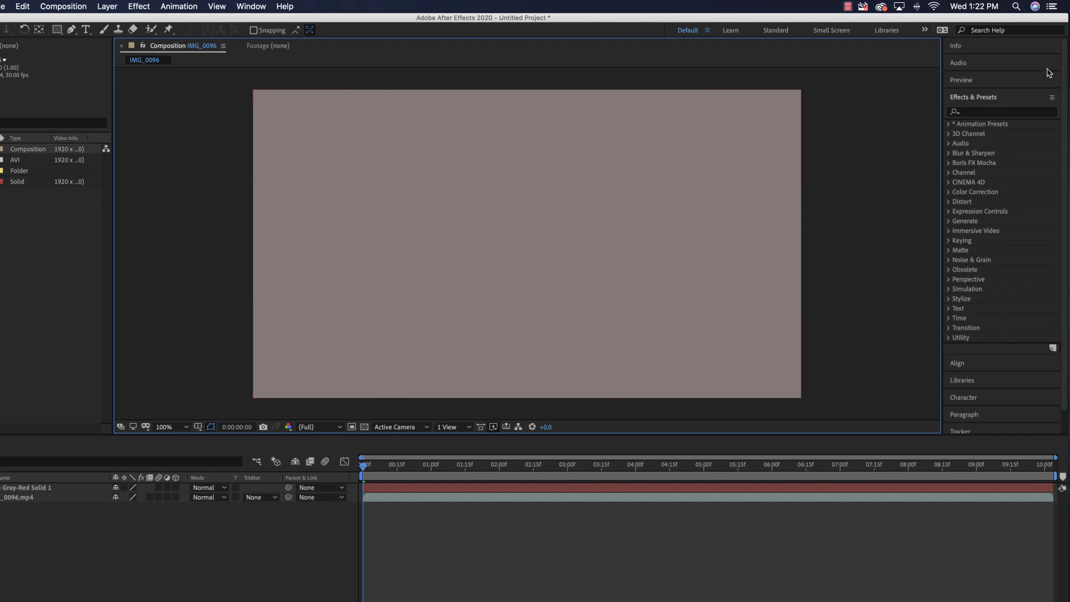
pyautogui.click(976, 113)
pyautogui.write('ramp')
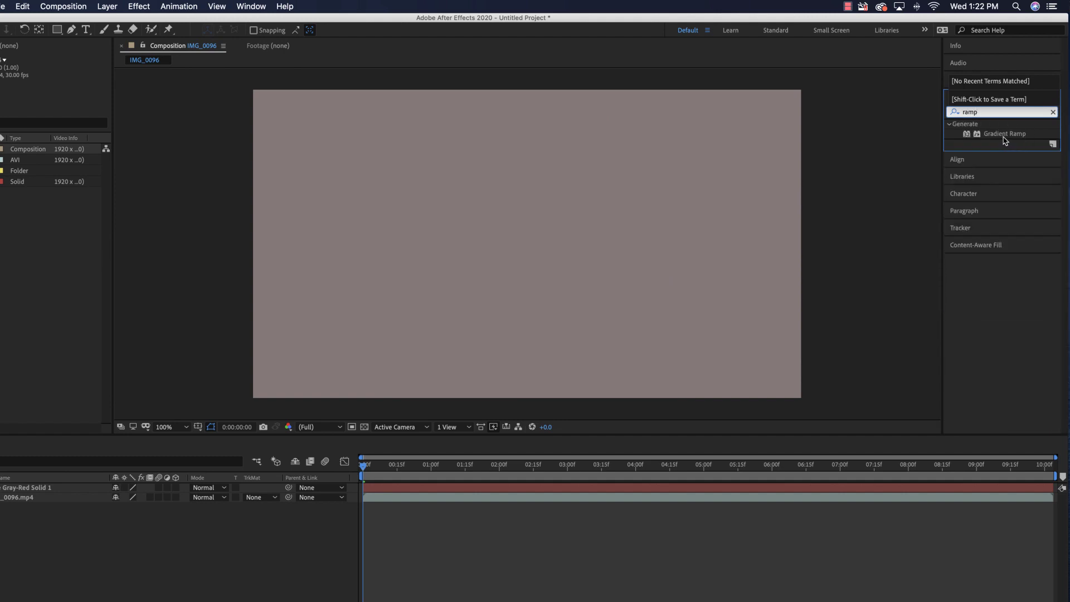
pyautogui.moveTo(967, 133); pyautogui.dragTo(509, 179)
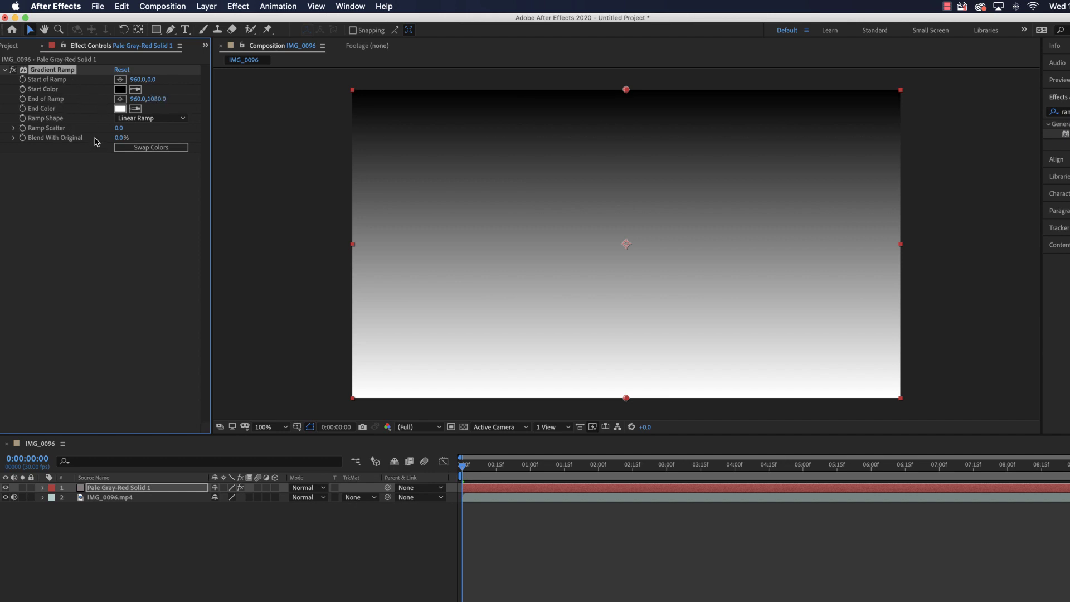
# Remove the Gradient Ramp effect from the solid and clear the effects search
pyautogui.press('Delete')
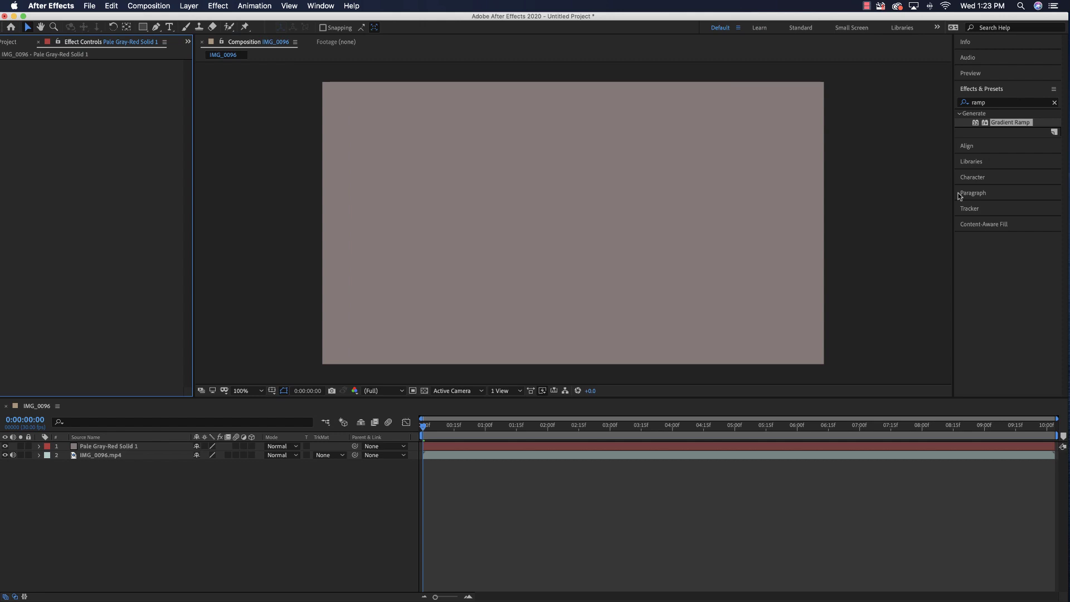
pyautogui.click(1002, 111)
pyautogui.click(992, 103)
pyautogui.press('BackSpace')
pyautogui.press('BackSpace')
pyautogui.press('BackSpace')
pyautogui.press('BackSpace')
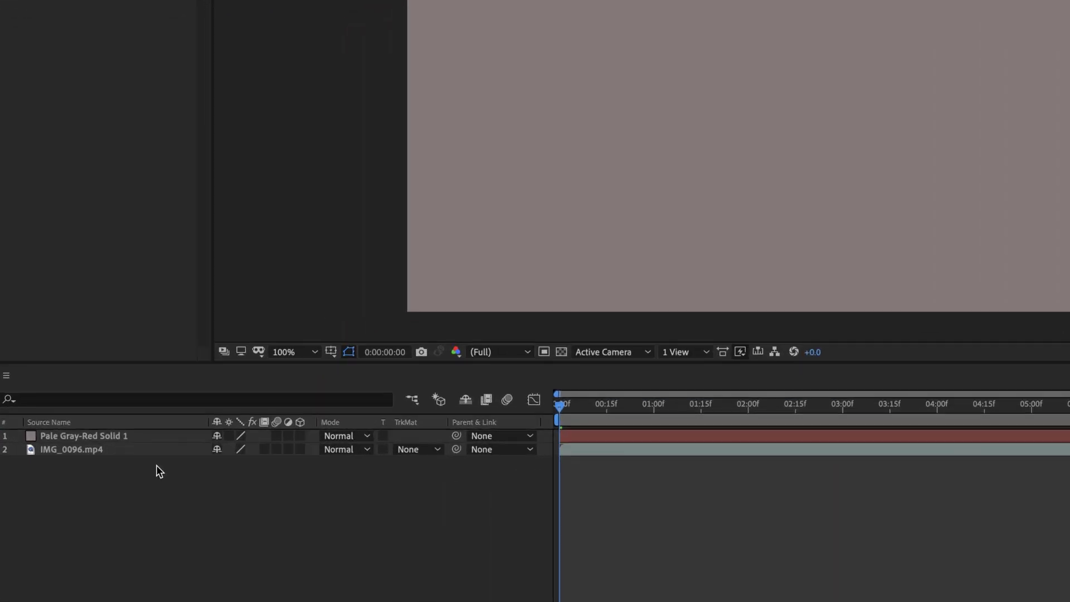
# Hide the Mode and TrkMat columns in the timeline and delete the solid layer
pyautogui.click(28, 427)
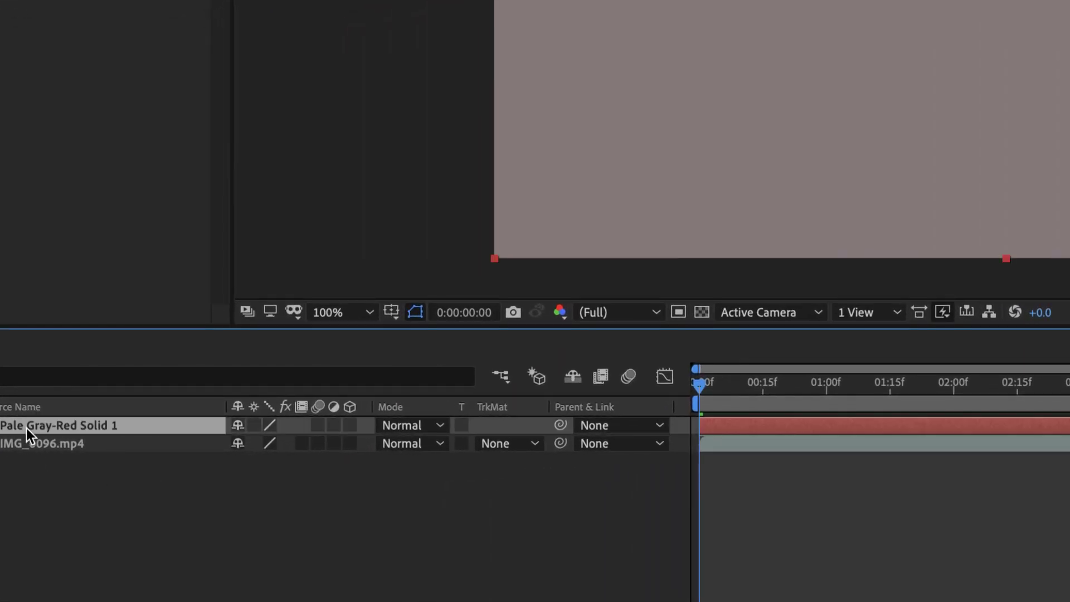
pyautogui.press('F4')
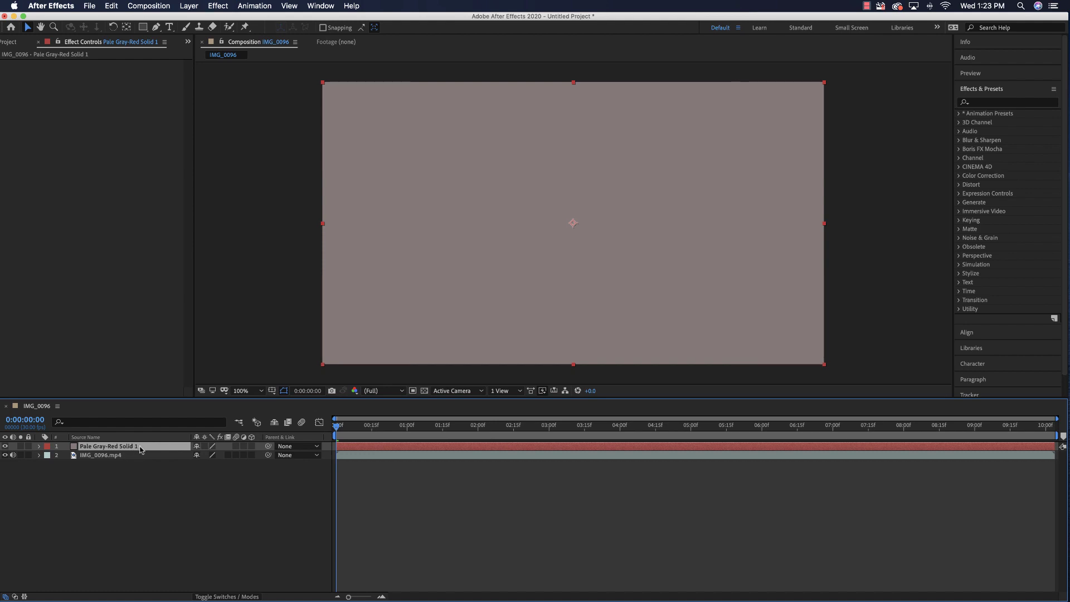
pyautogui.press('Delete')
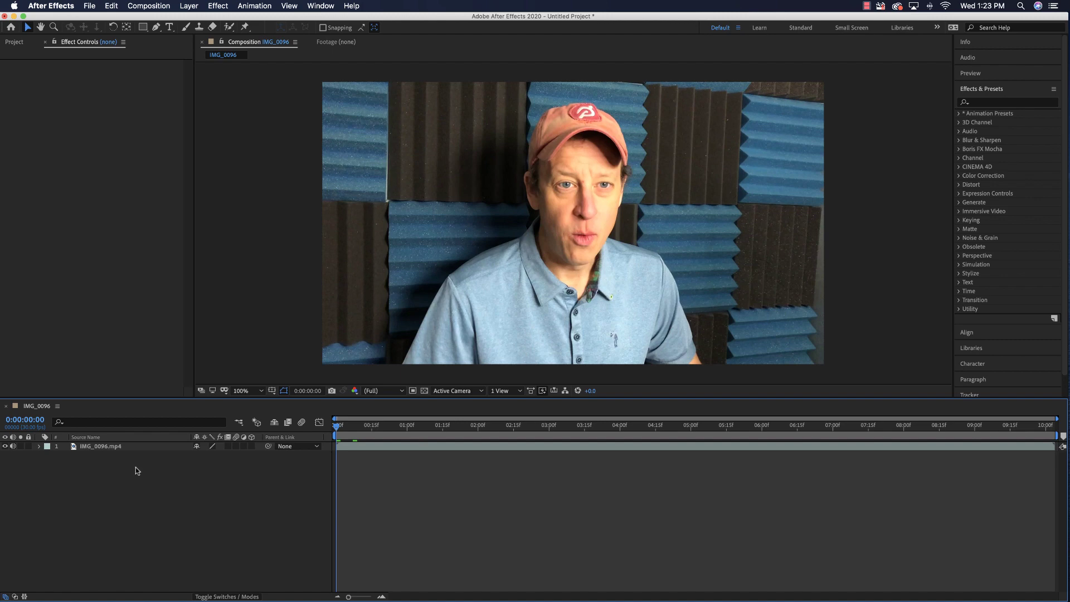
# Add an adjustment layer above the footage and narrow it horizontally to a full-height strip around the man's head
pyautogui.rightClick(125, 481)
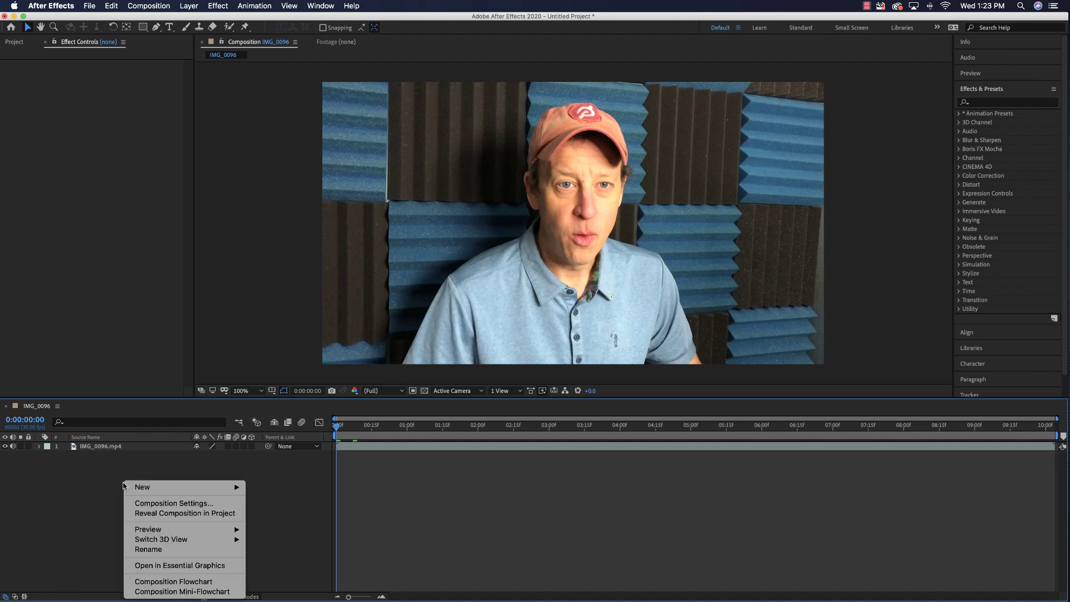
pyautogui.moveTo(136, 488)
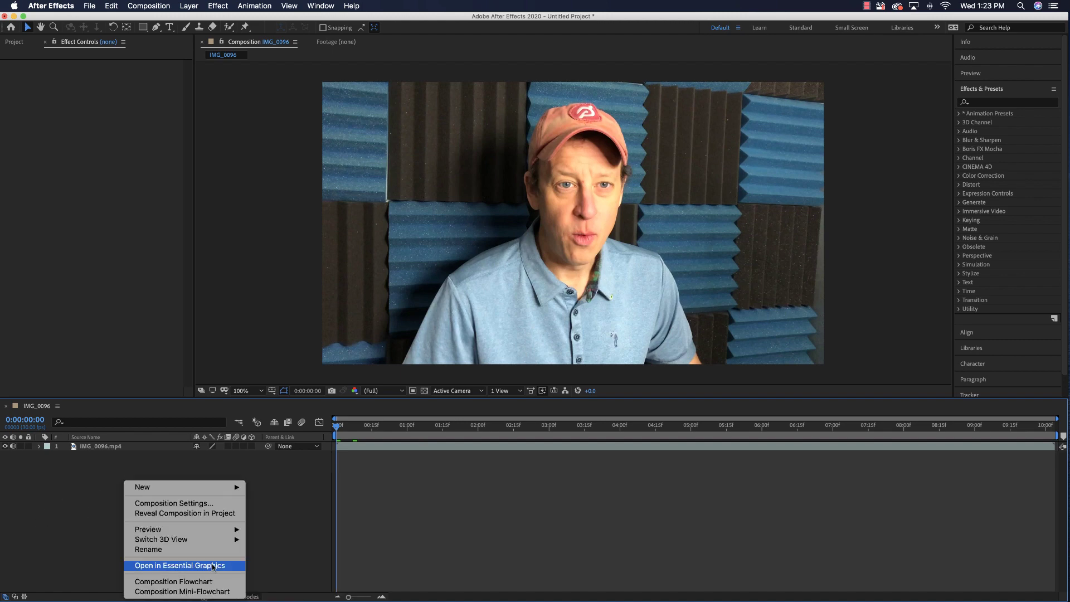
pyautogui.moveTo(223, 487)
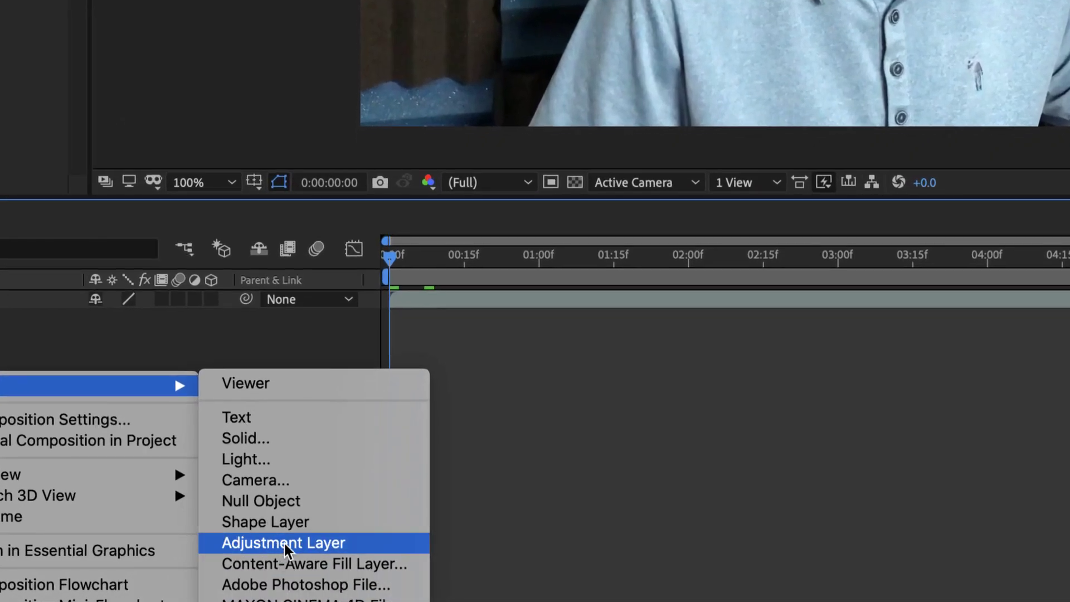
pyautogui.click(285, 544)
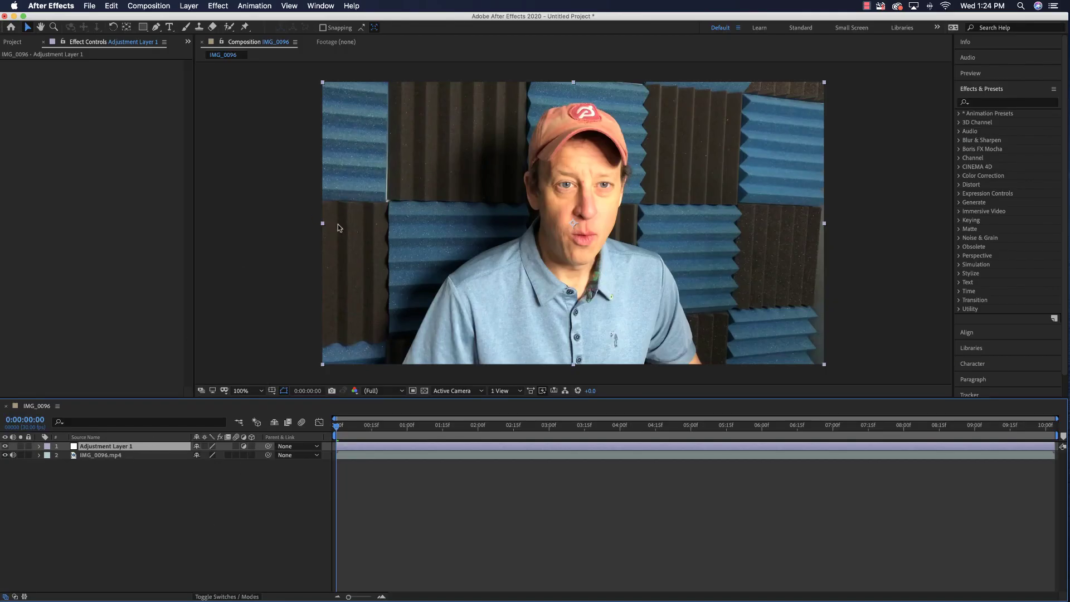
pyautogui.moveTo(322, 225); pyautogui.dragTo(505, 227)
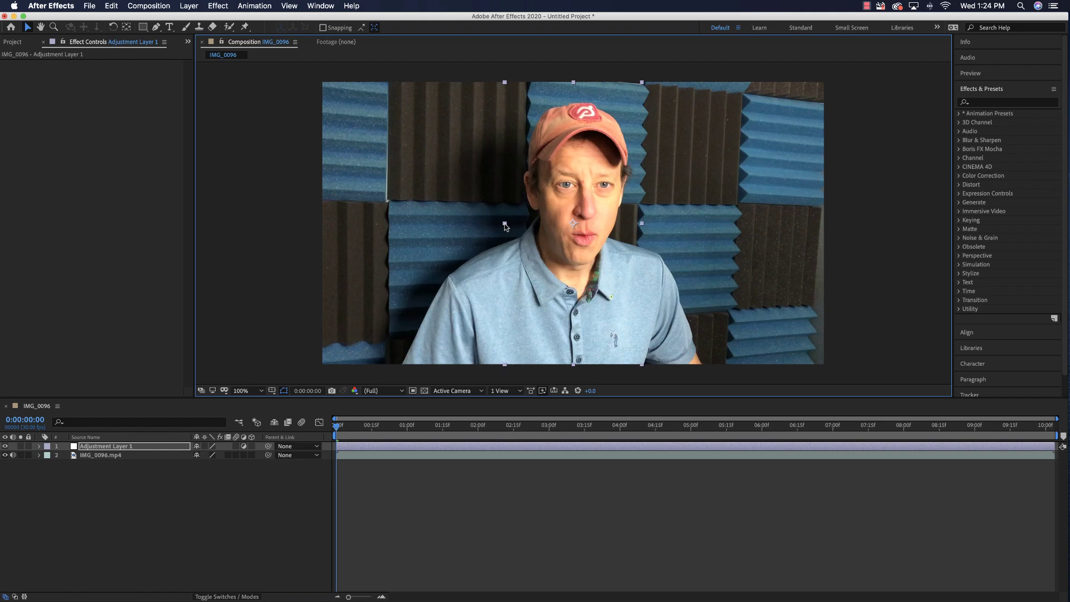
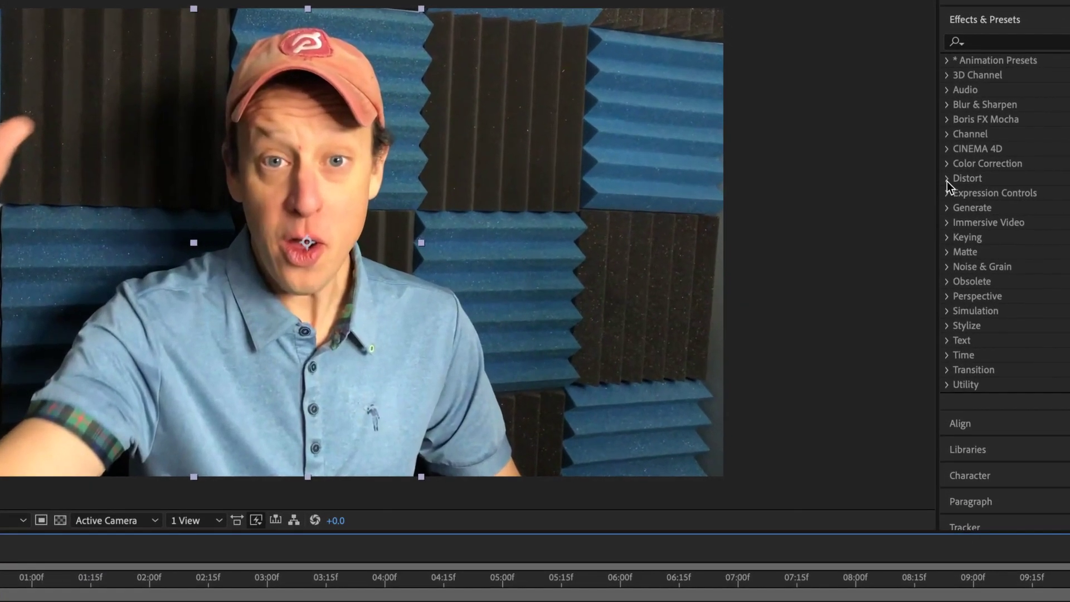
# Apply the Transform effect from the Distort category to the adjustment layer
pyautogui.click(959, 185)
pyautogui.click(947, 179)
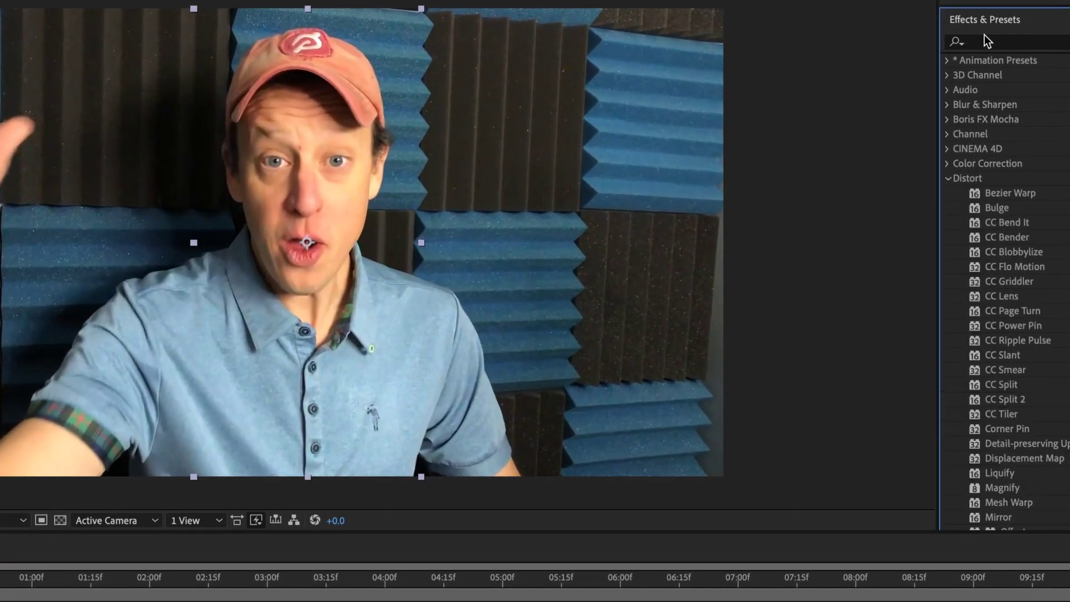
pyautogui.scroll(-10, 981, 272)
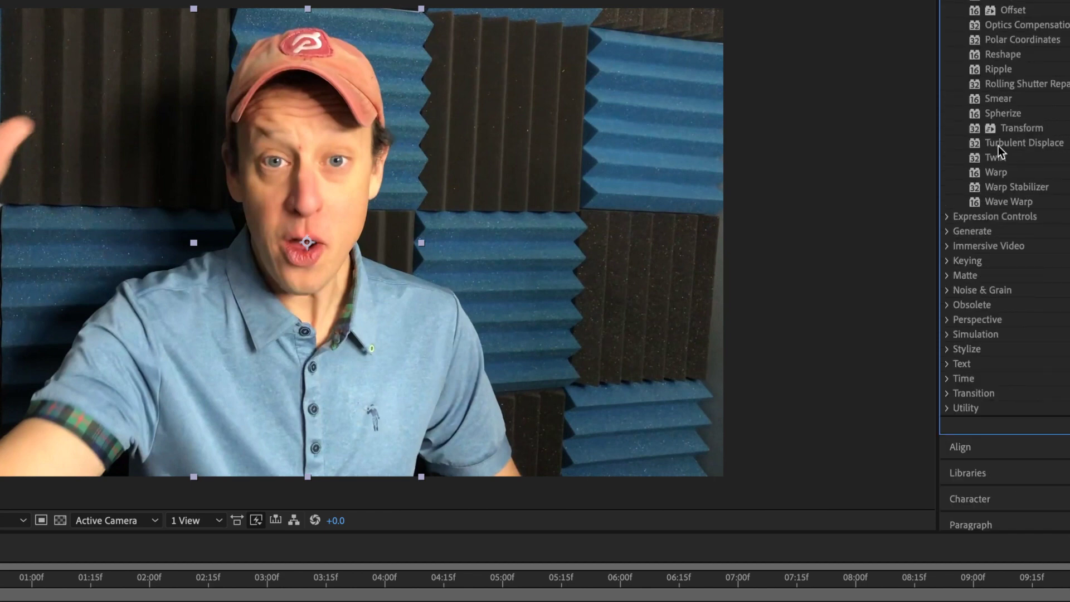
pyautogui.moveTo(978, 132); pyautogui.dragTo(336, 195)
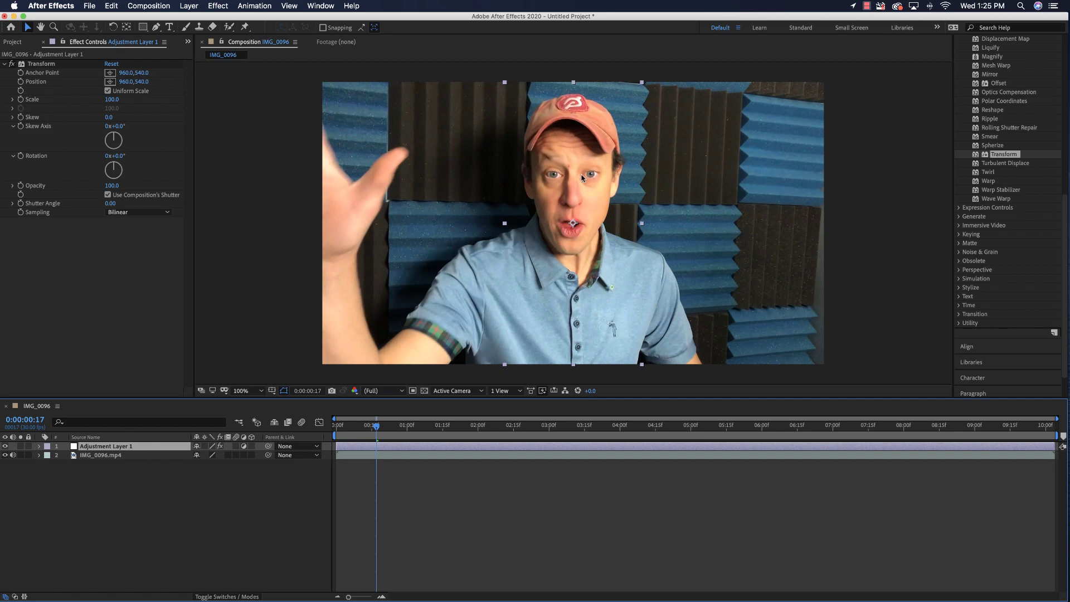
# Move the adjustment layer strip off the left side of the video frame and return to the start of the composition
pyautogui.click(582, 178)
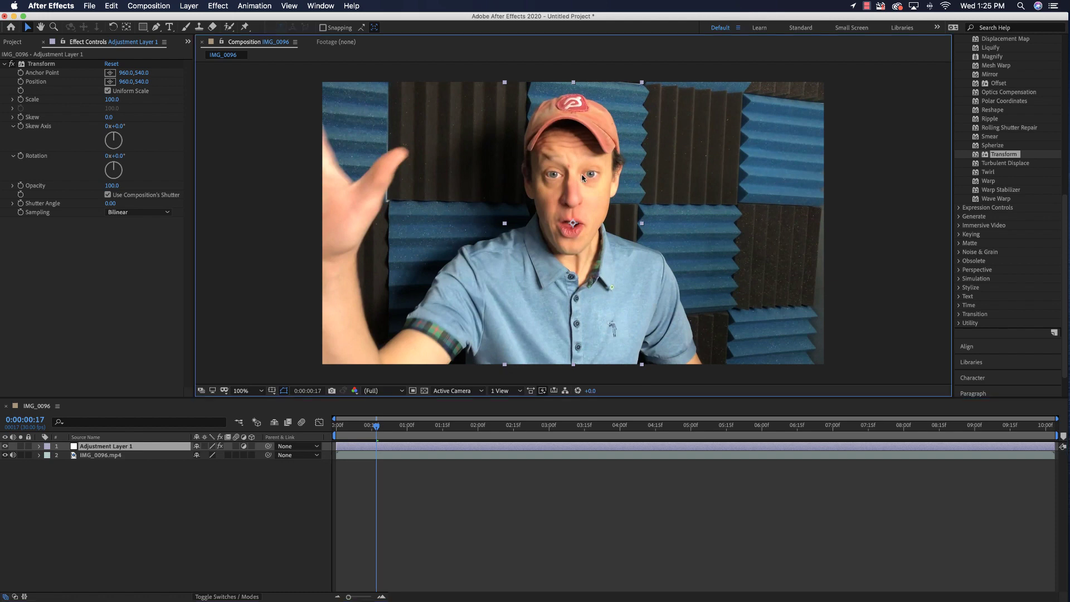
pyautogui.moveTo(582, 177); pyautogui.dragTo(260, 194)
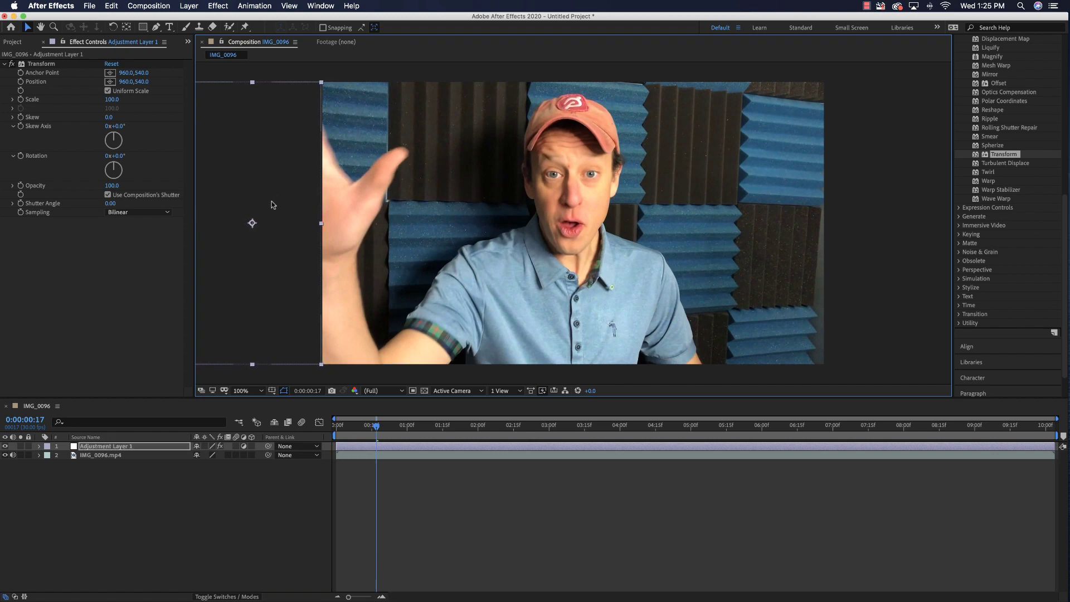
pyautogui.press('Home')
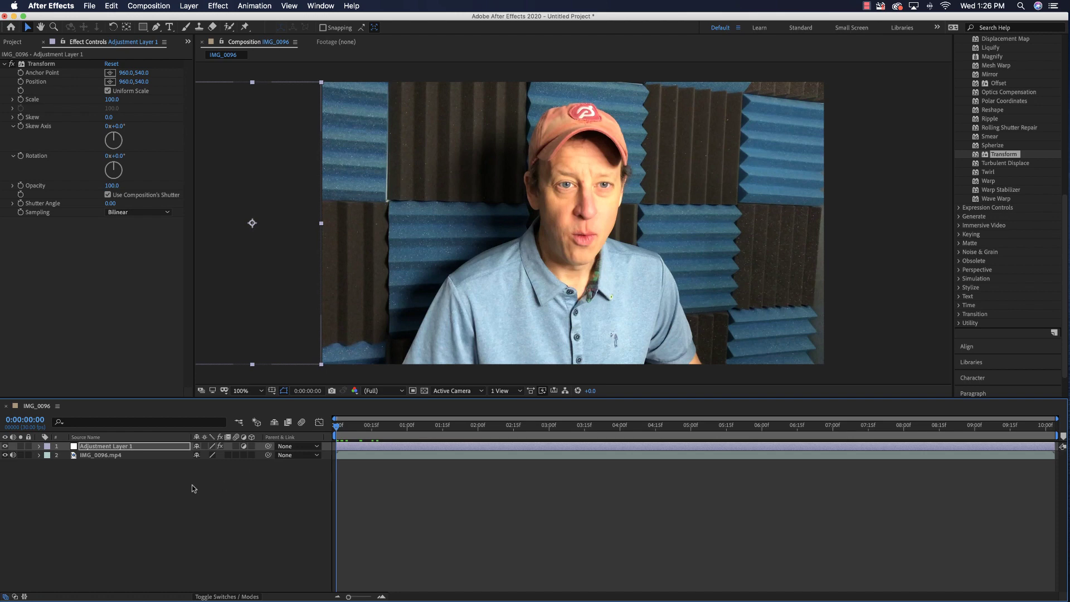
# Duplicate the adjustment layer twice
pyautogui.click(111, 447)
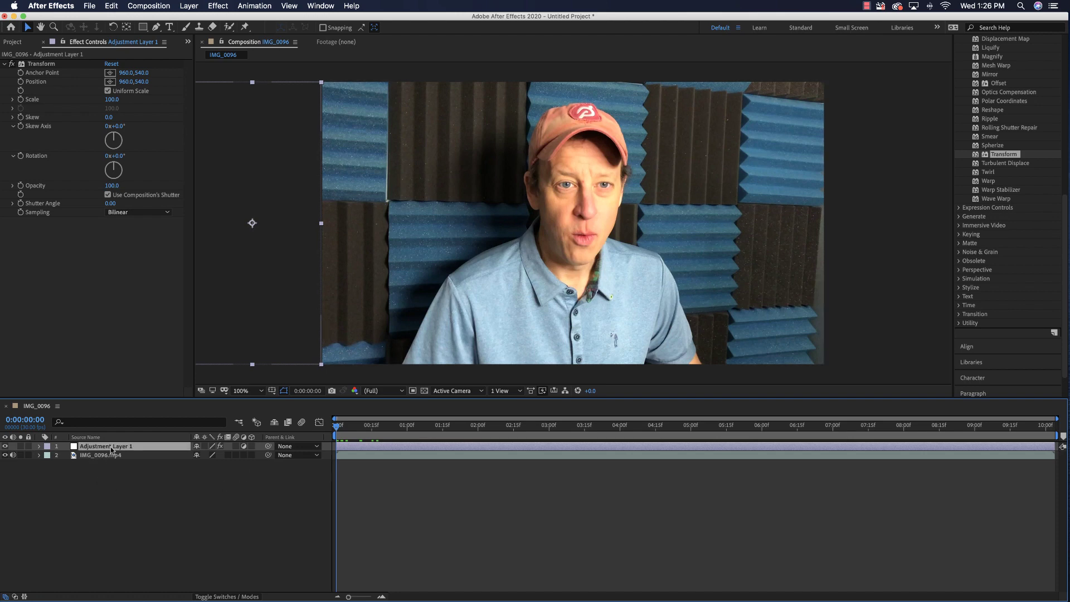
pyautogui.press('super+d')
pyautogui.press('super+d')
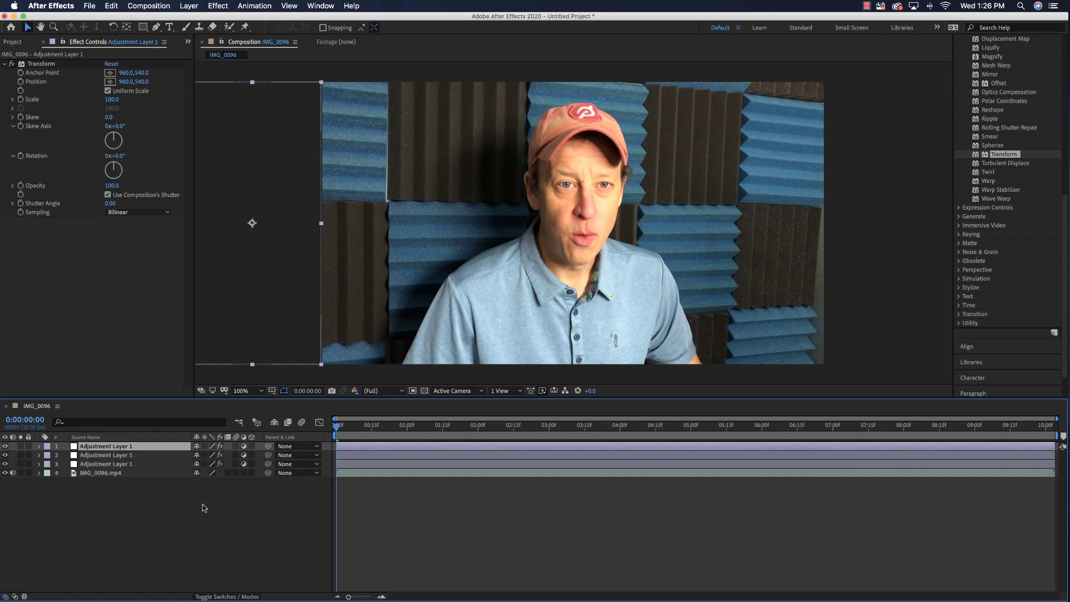
# Set the Transform effect's scale to 165 on the lowest adjustment layer
pyautogui.click(105, 457)
pyautogui.click(108, 465)
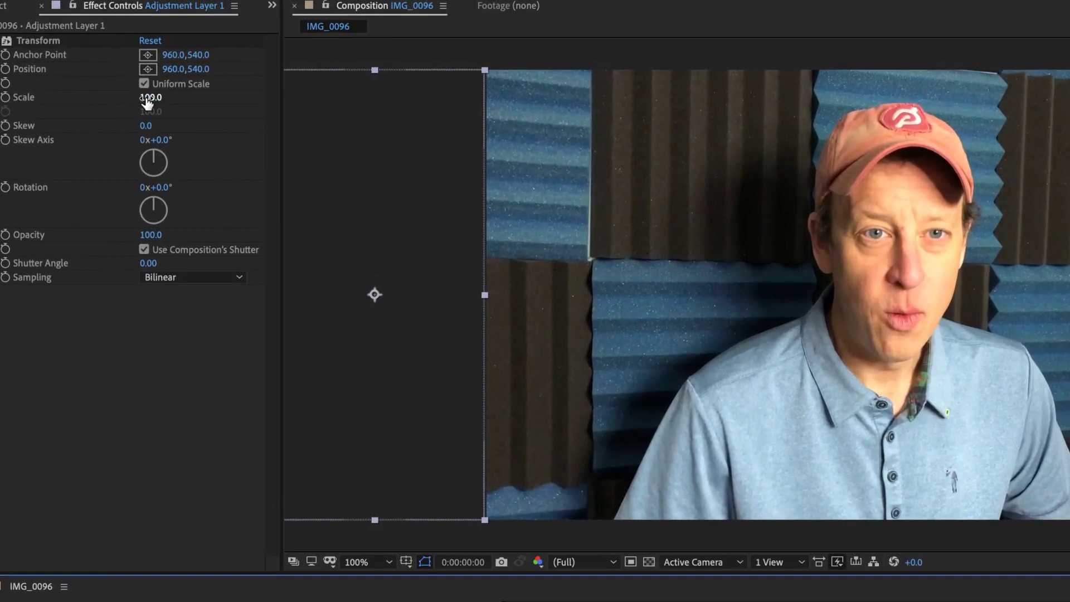
pyautogui.moveTo(147, 102); pyautogui.dragTo(200, 98)
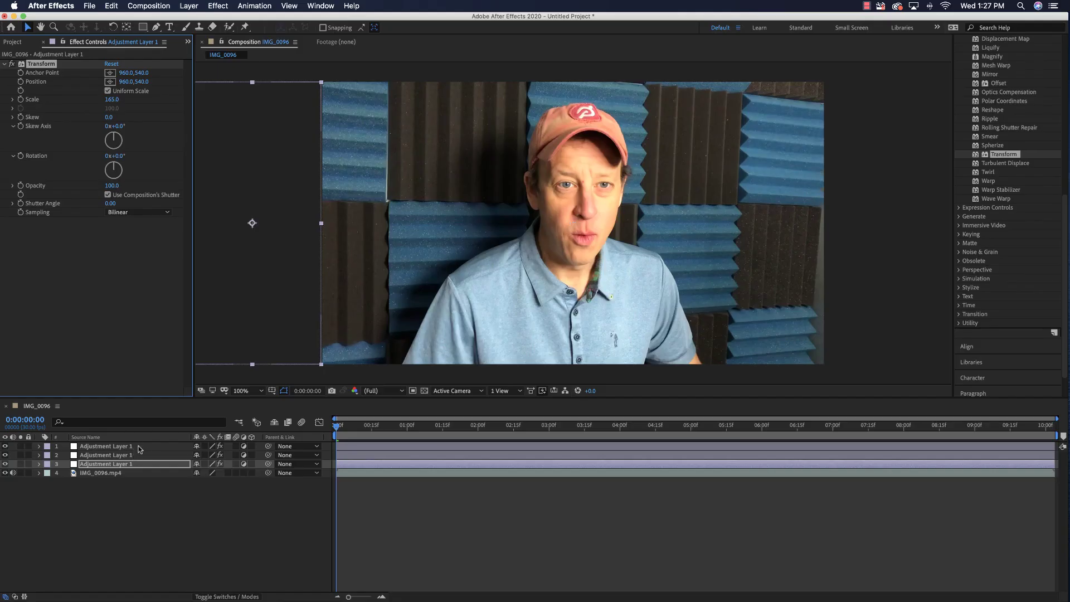
# Add a starting Position keyframe at 0 seconds to the topmost adjustment layer, with the strip off-frame
pyautogui.click(139, 447)
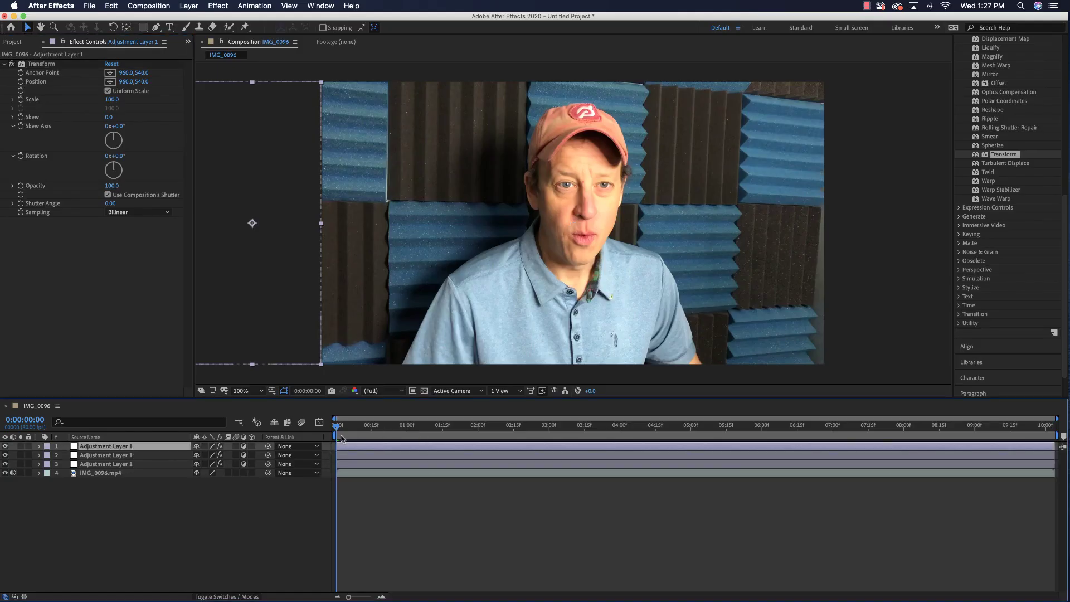
pyautogui.moveTo(342, 438); pyautogui.dragTo(407, 426)
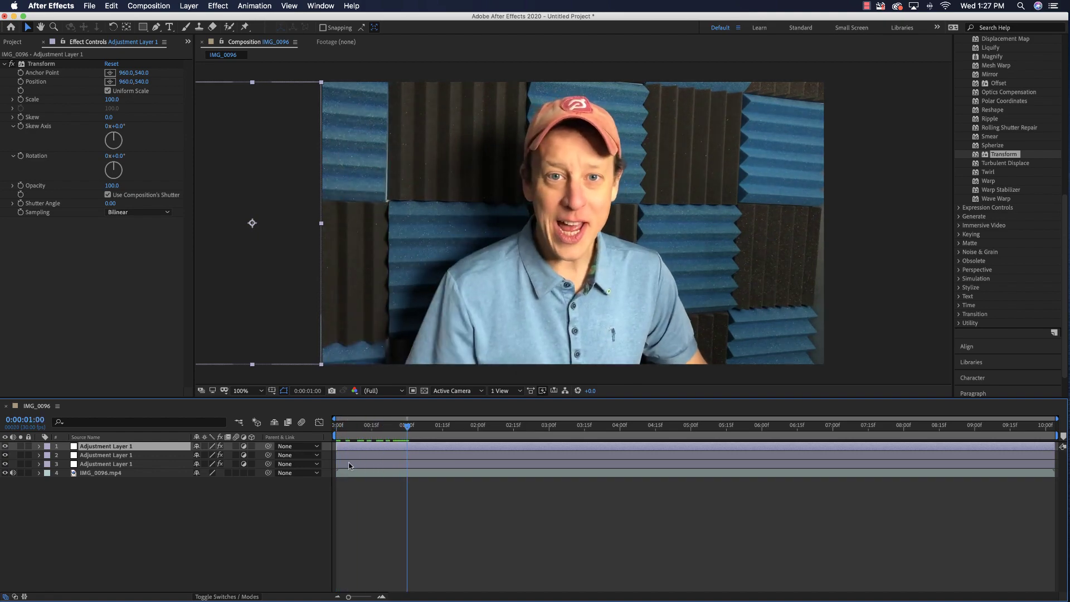
pyautogui.press('Home')
pyautogui.click(39, 446)
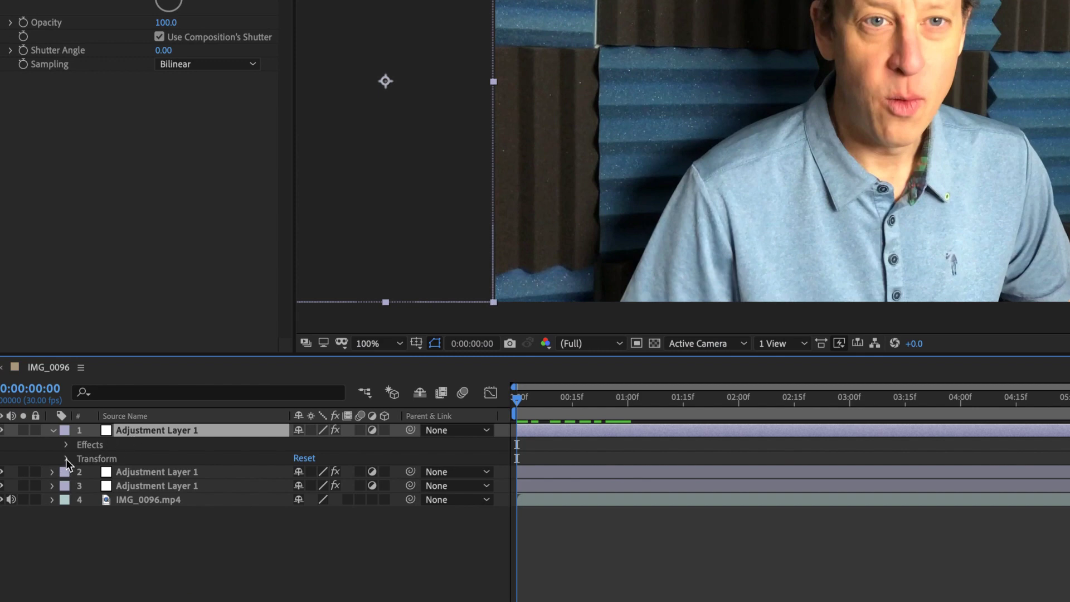
pyautogui.click(65, 460)
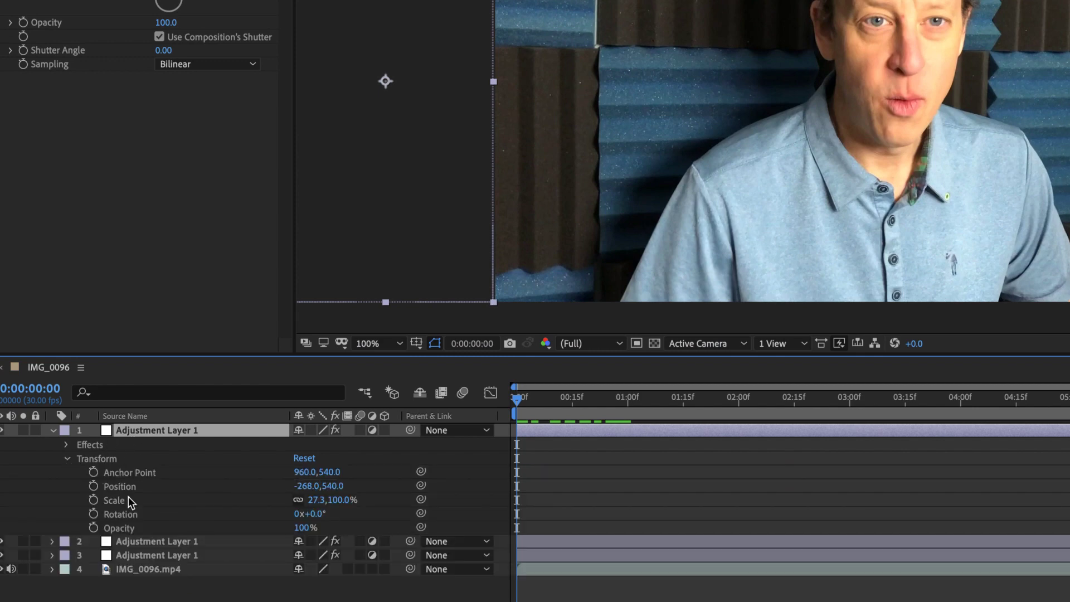
pyautogui.click(93, 487)
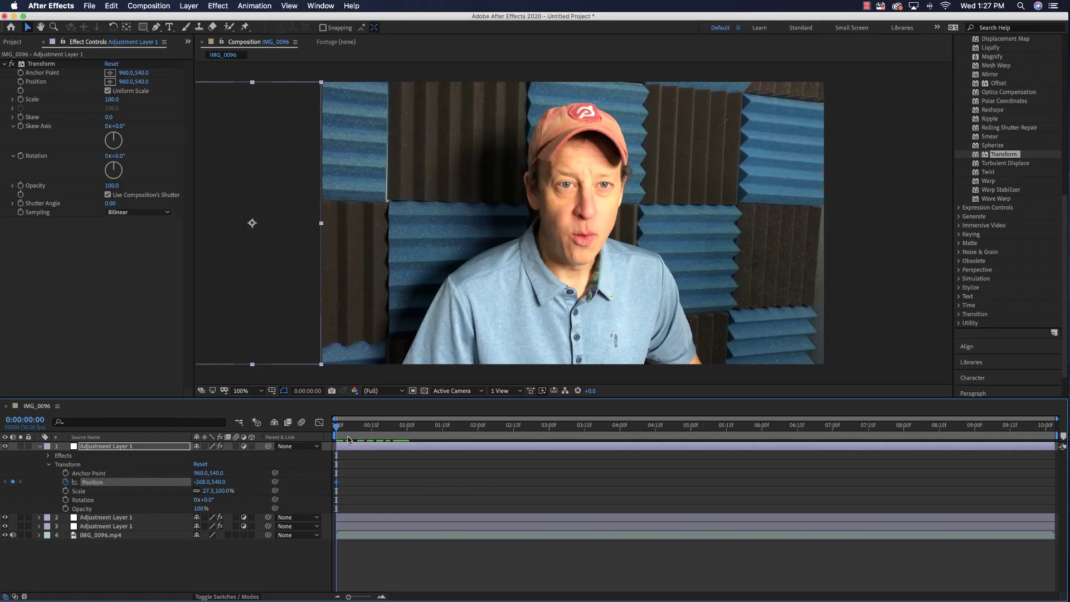
# Keyframe the top adjustment layer's horizontal position to 1657 at one second and -271 at two seconds
pyautogui.moveTo(337, 428); pyautogui.dragTo(407, 425)
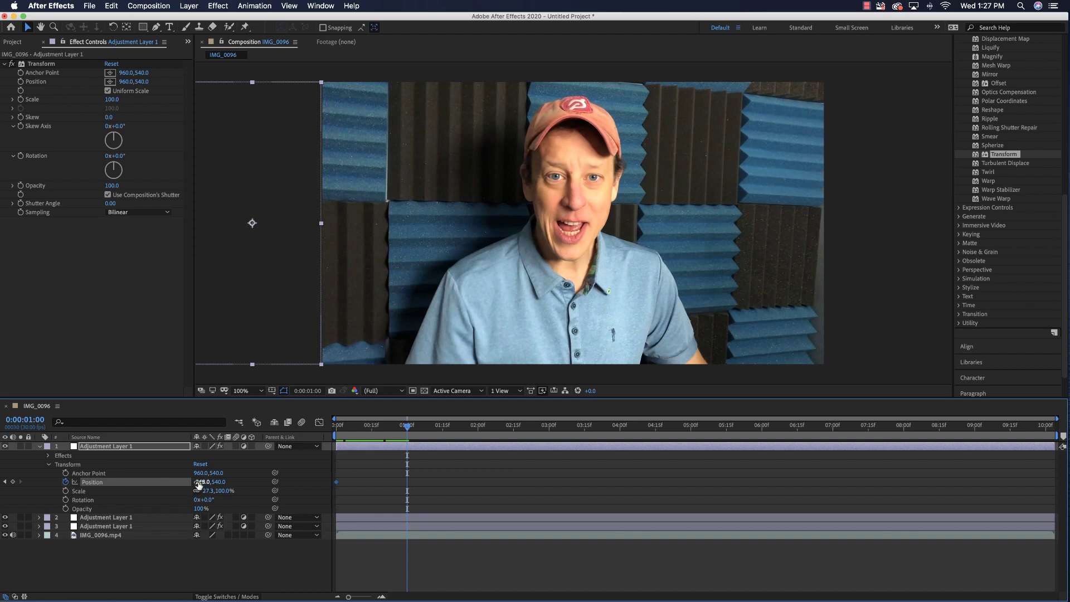
pyautogui.moveTo(198, 484); pyautogui.dragTo(526, 473)
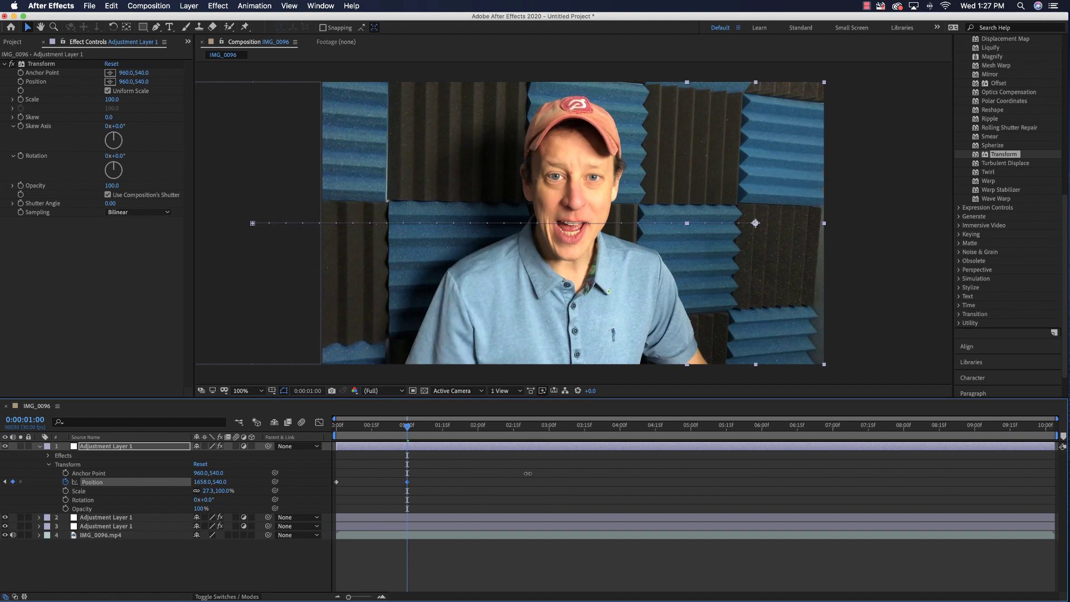
pyautogui.moveTo(407, 429); pyautogui.dragTo(478, 427)
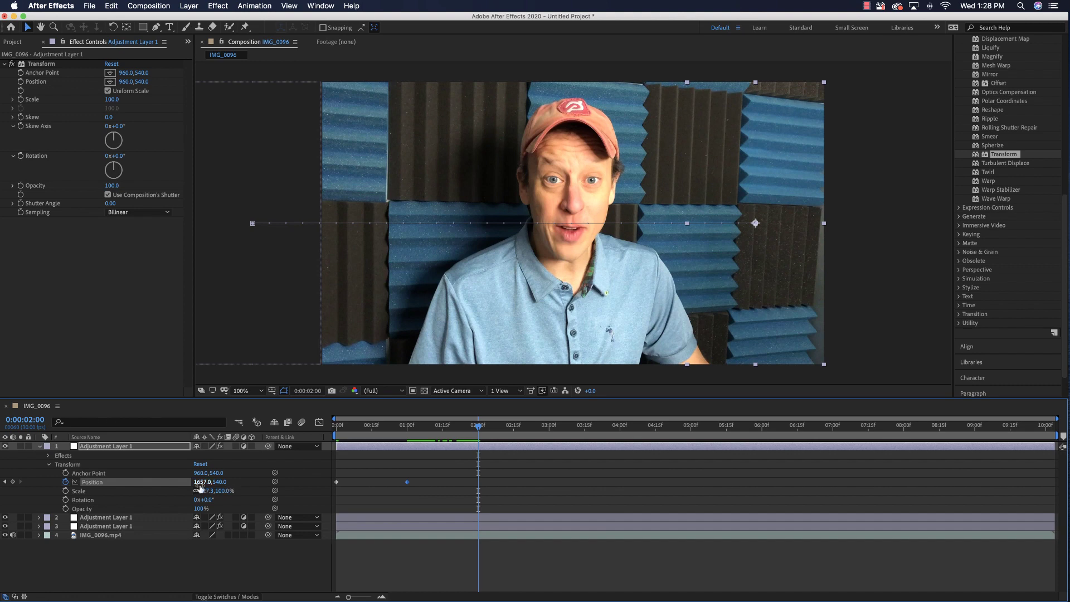
pyautogui.moveTo(202, 484); pyautogui.dragTo(128, 503)
pyautogui.moveTo(192, 487); pyautogui.dragTo(45, 489)
pyautogui.moveTo(199, 481); pyautogui.dragTo(2, 483)
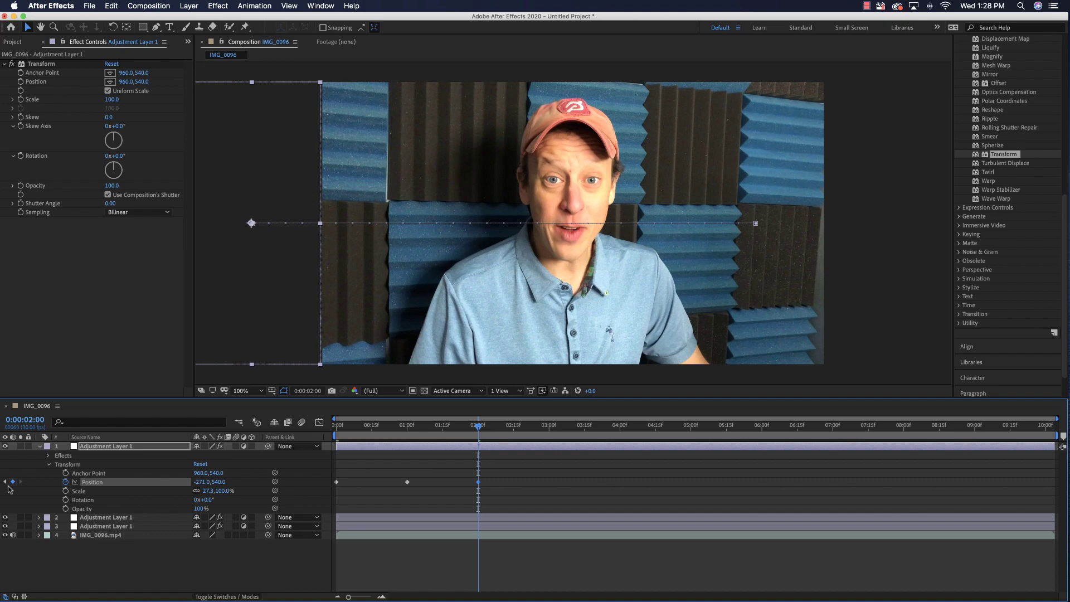
# Set the Transform effect's scale to 165 on the top adjustment layer and preview the animation from the start
pyautogui.moveTo(370, 426); pyautogui.dragTo(382, 437)
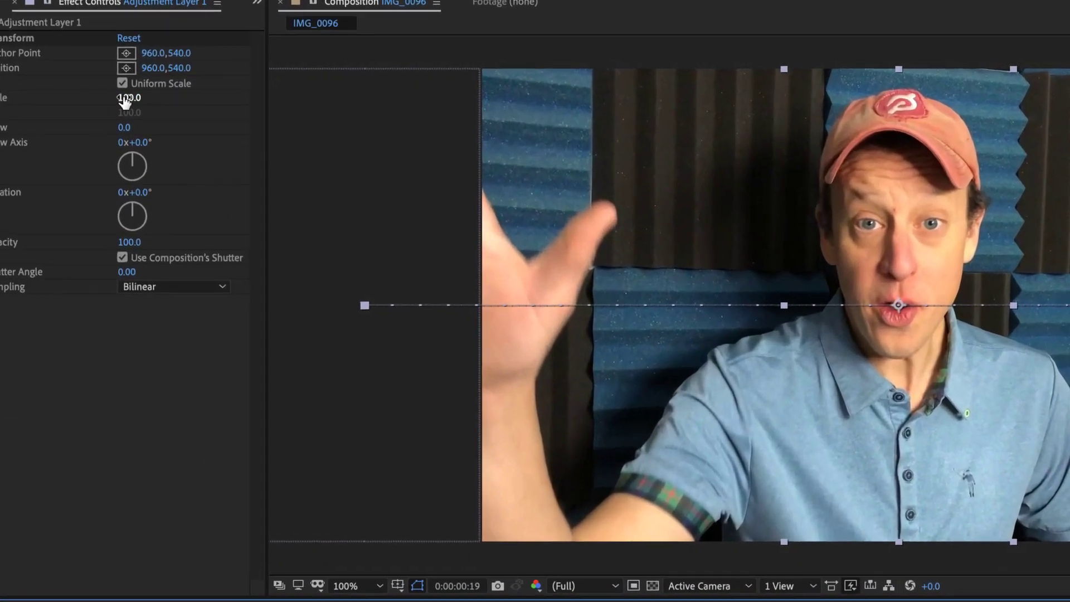
pyautogui.moveTo(109, 99); pyautogui.dragTo(182, 108)
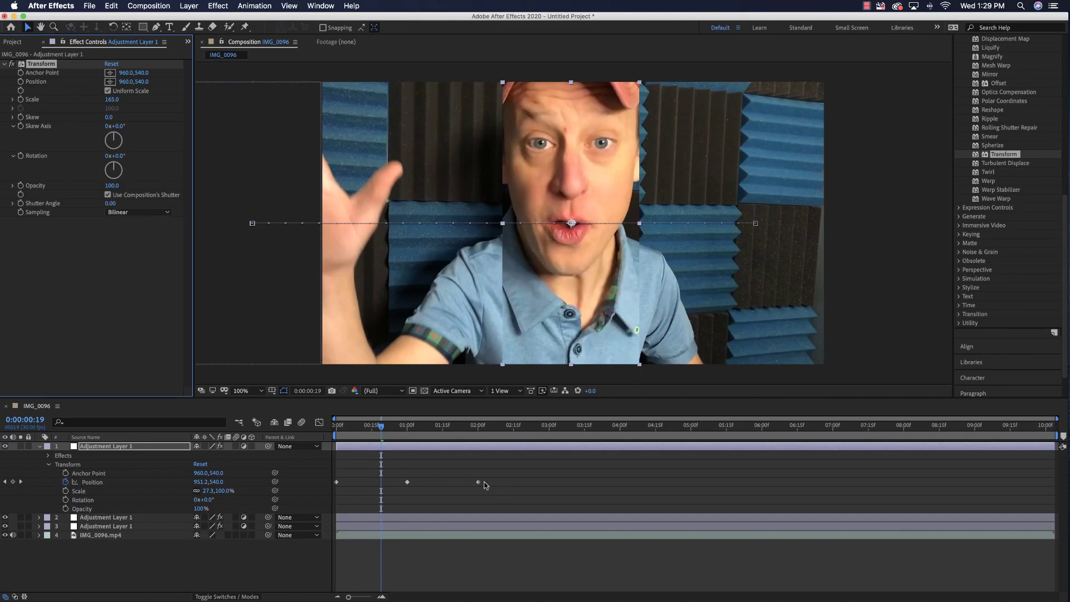
pyautogui.moveTo(381, 427); pyautogui.dragTo(292, 440)
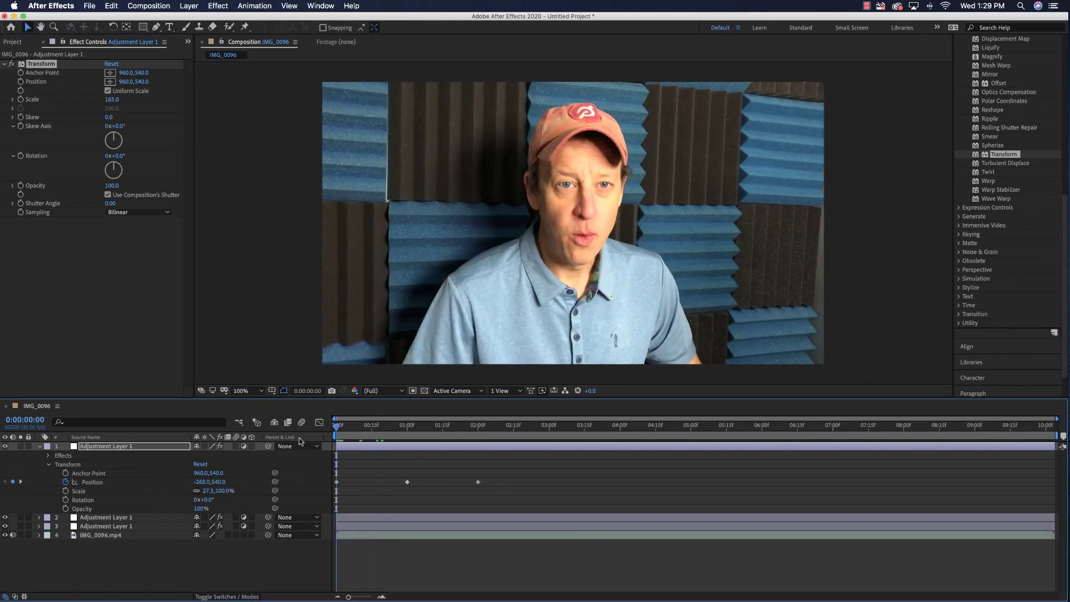
pyautogui.press('space')
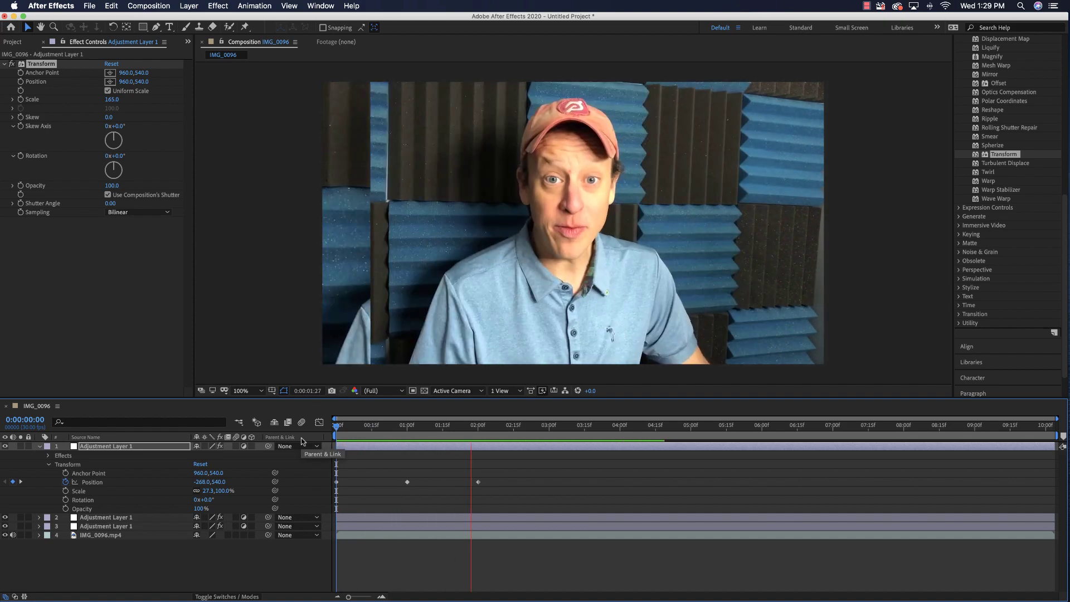
pyautogui.press('space')
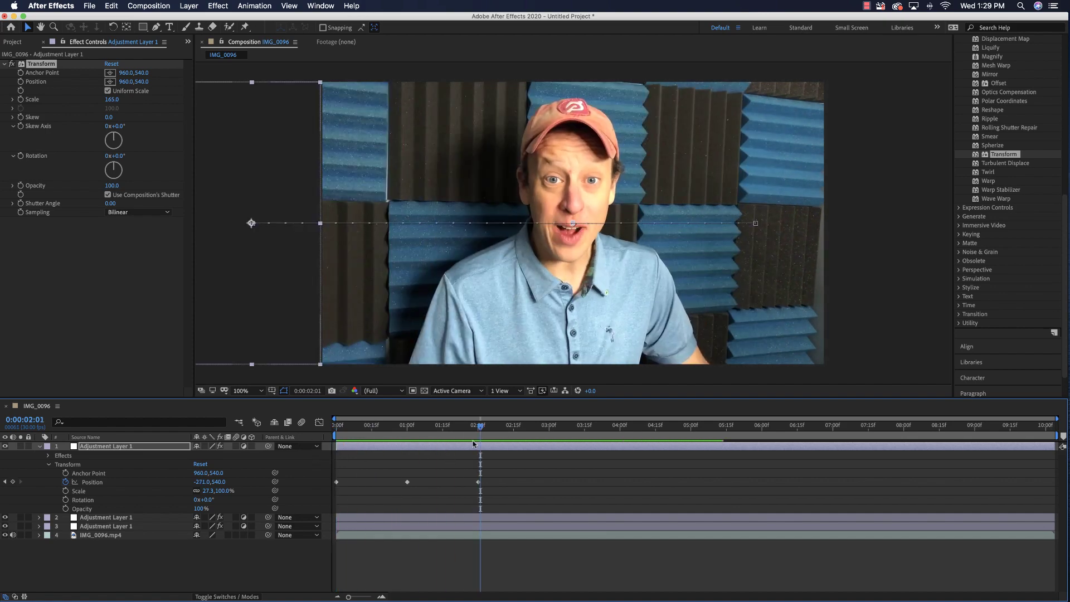
# Set the Transform effect's rotation to 23° on the top adjustment layer and preview the animation
pyautogui.moveTo(481, 429); pyautogui.dragTo(435, 434)
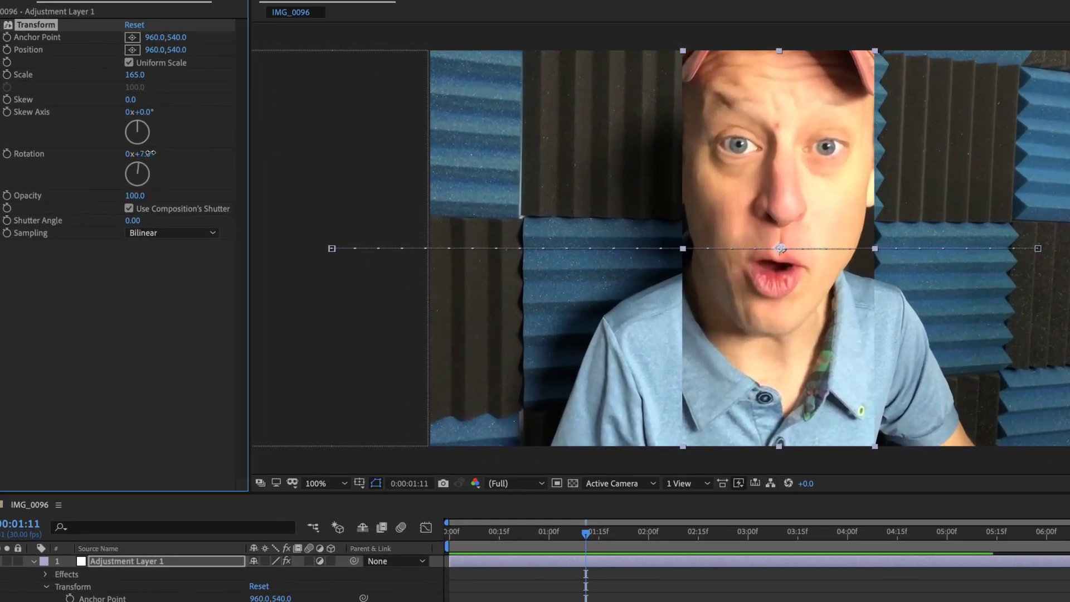
pyautogui.moveTo(134, 155); pyautogui.dragTo(160, 153)
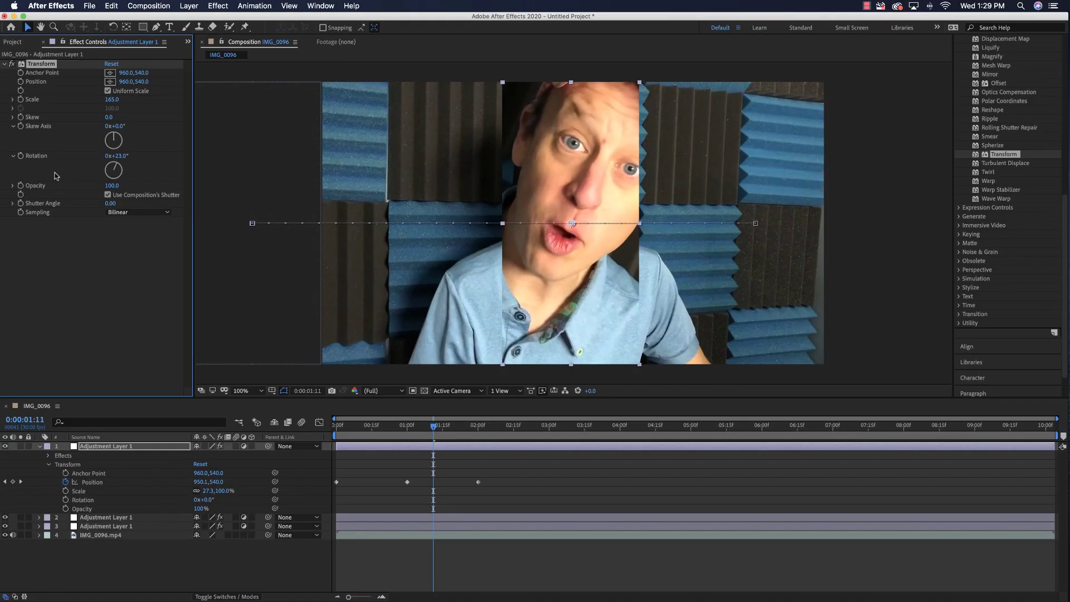
pyautogui.press('space')
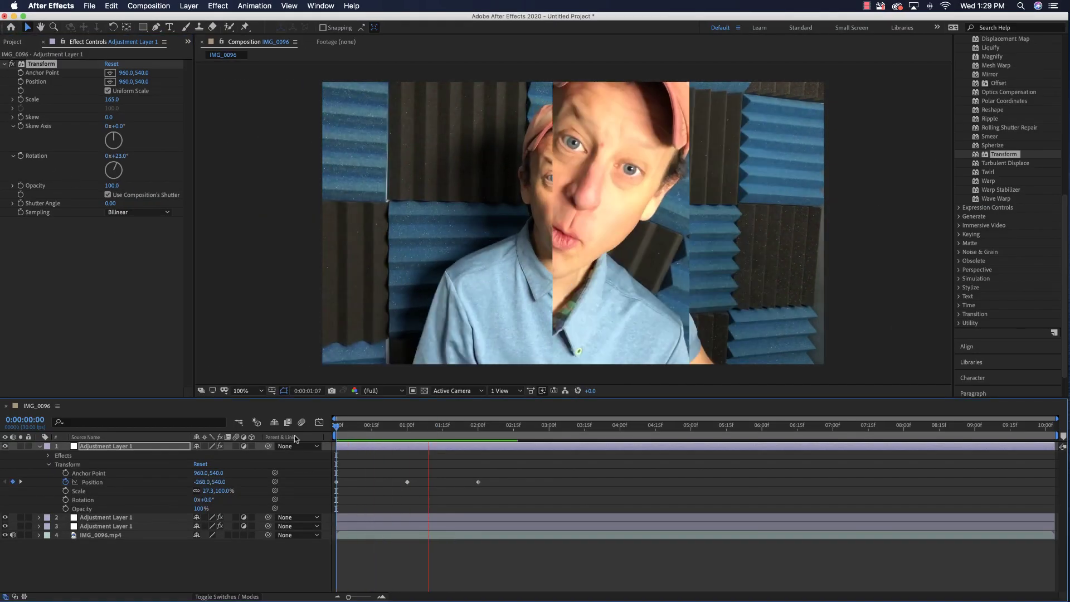
# Delete the two duplicate adjustment layers between the animated adjustment layer and the footage
pyautogui.click(39, 446)
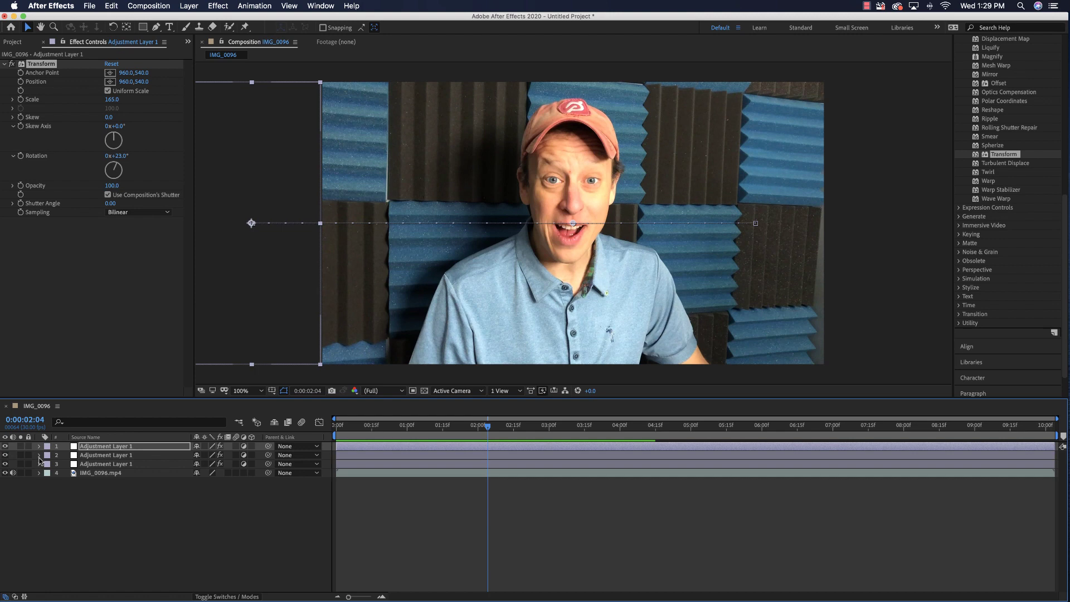
pyautogui.click(120, 455)
pyautogui.keyDown('shift'); pyautogui.click(123, 465); pyautogui.keyUp('shift')
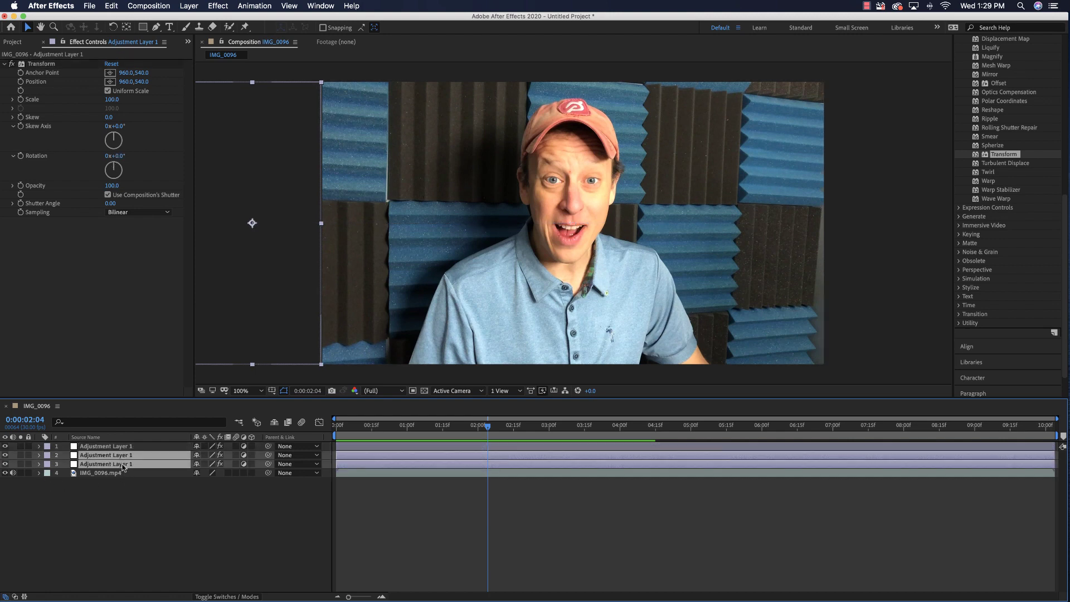
pyautogui.press('Delete')
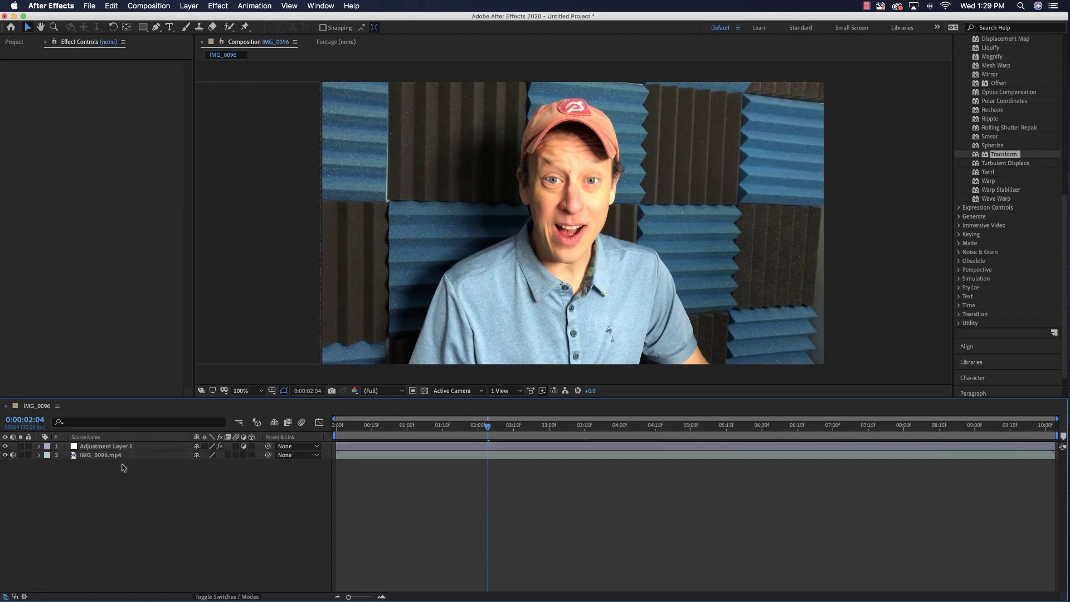
# Apply the Tritone effect to the animated adjustment layer and preview it over the footage
pyautogui.click(39, 446)
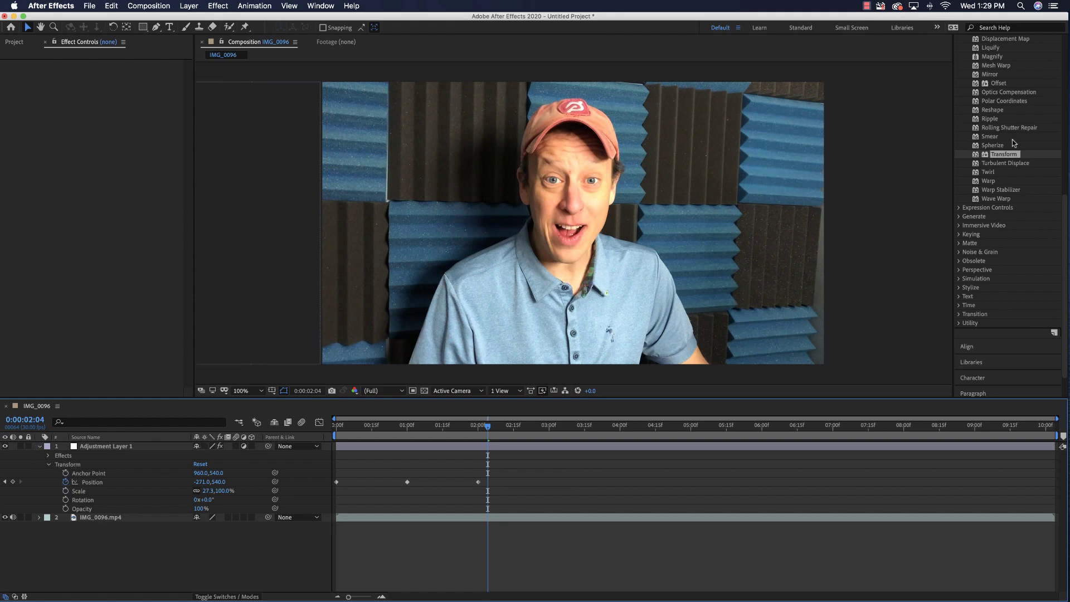
pyautogui.scroll(10, 1015, 143)
pyautogui.click(993, 103)
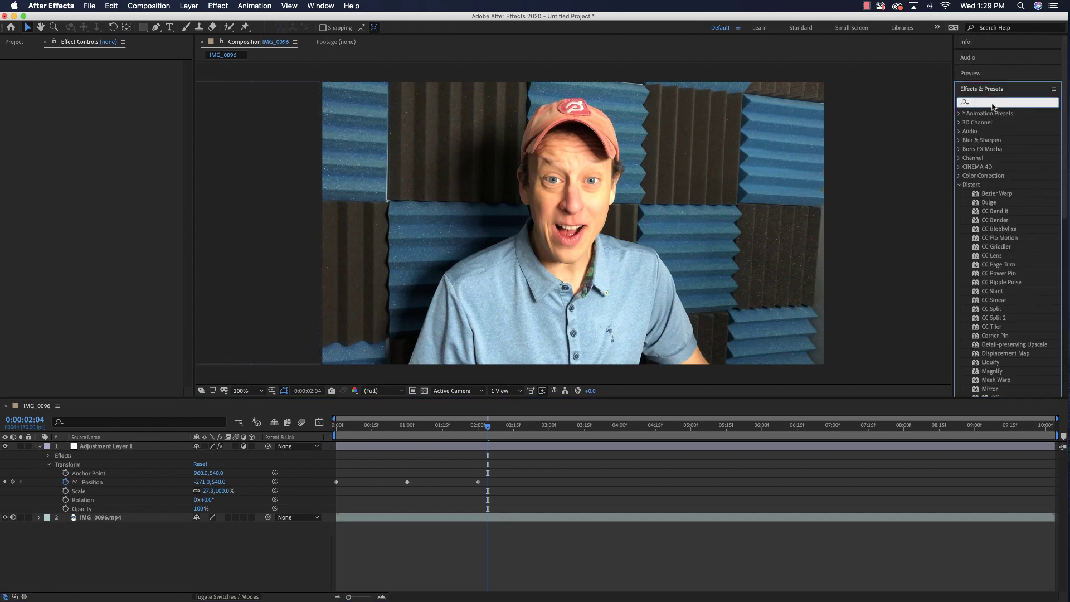
pyautogui.write('triton')
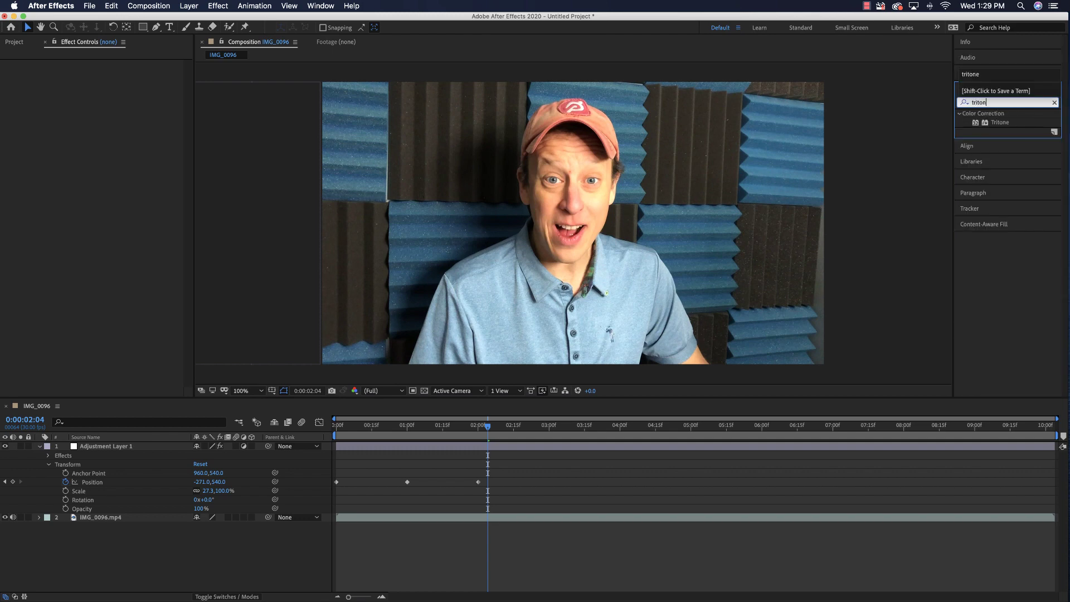
pyautogui.press('Return')
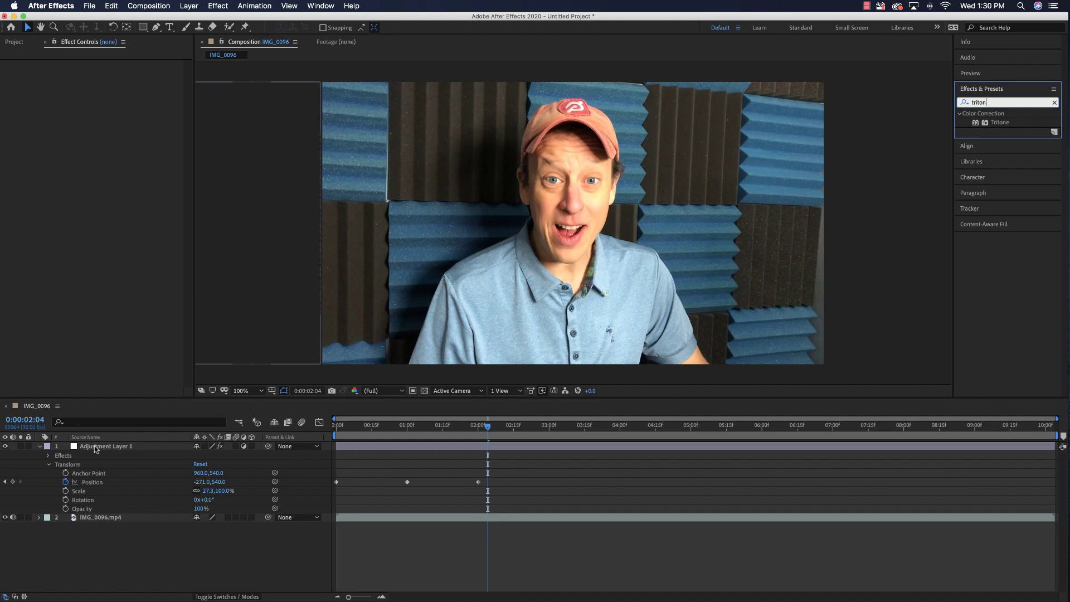
pyautogui.moveTo(999, 122); pyautogui.dragTo(127, 444)
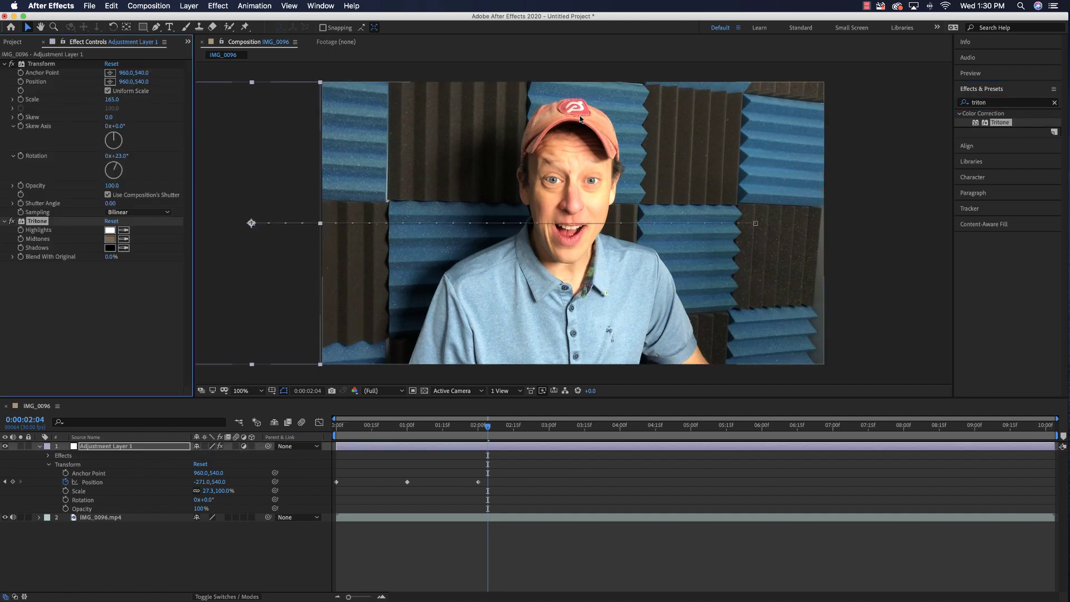
pyautogui.press('space')
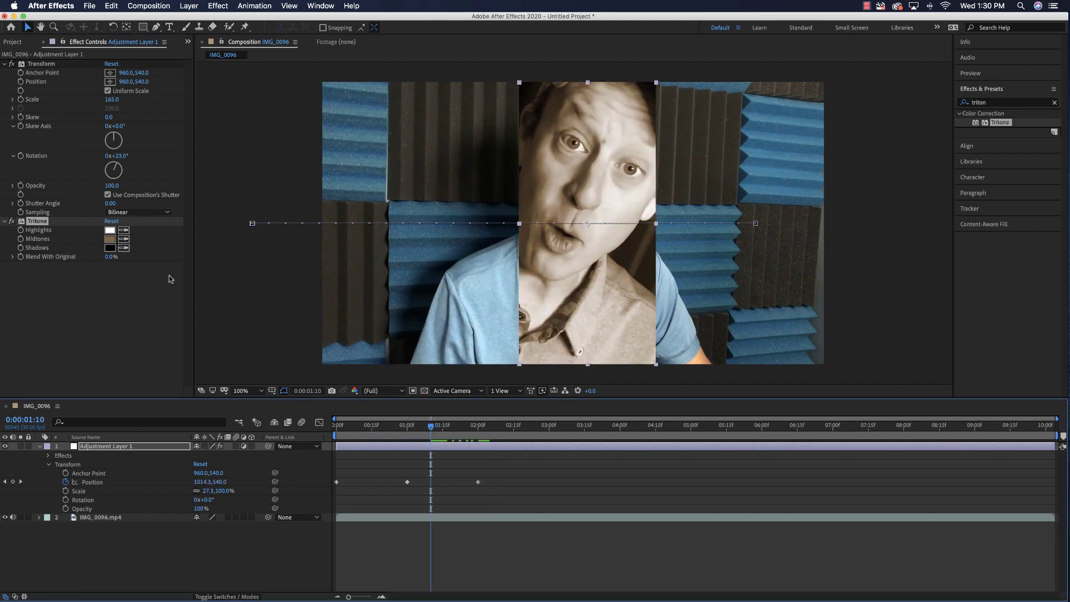
# Set the Tritone midtones colour on the adjustment layer to purple, 955AB4
pyautogui.click(110, 239)
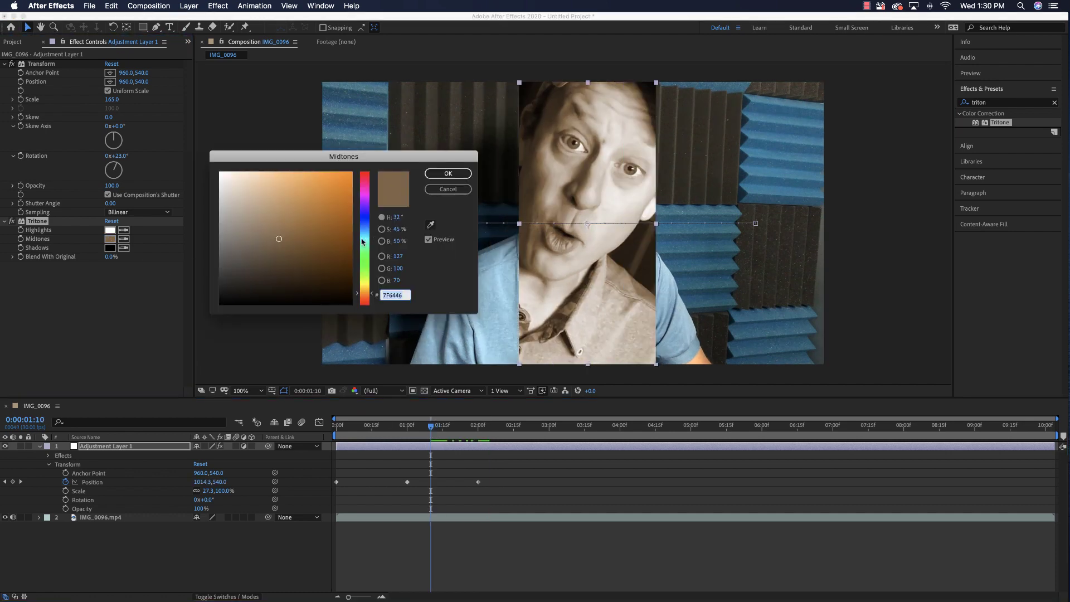
pyautogui.click(364, 194)
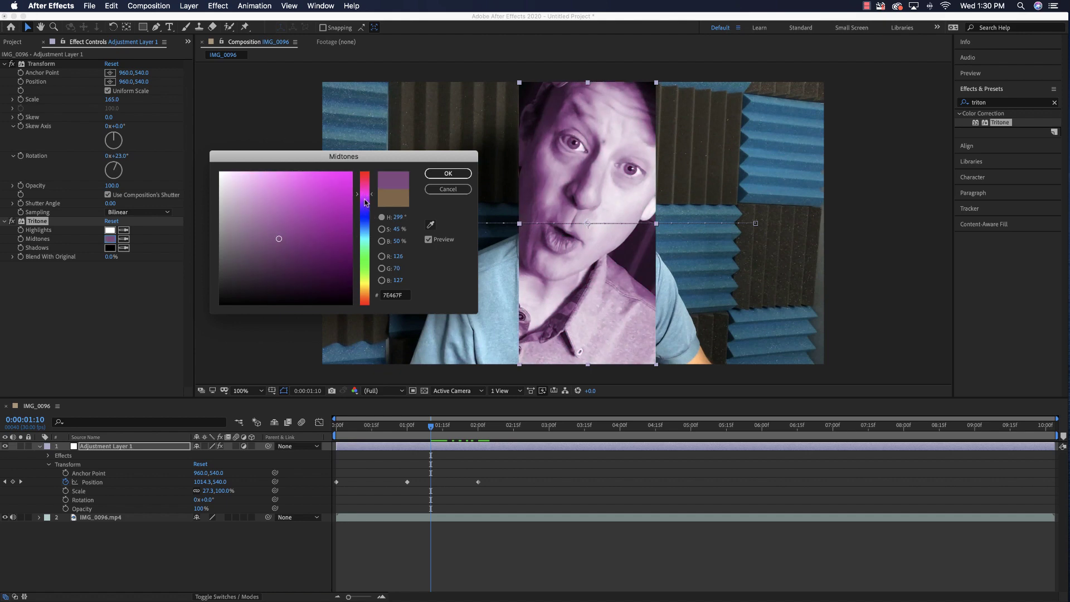
pyautogui.click(365, 201)
pyautogui.click(268, 214)
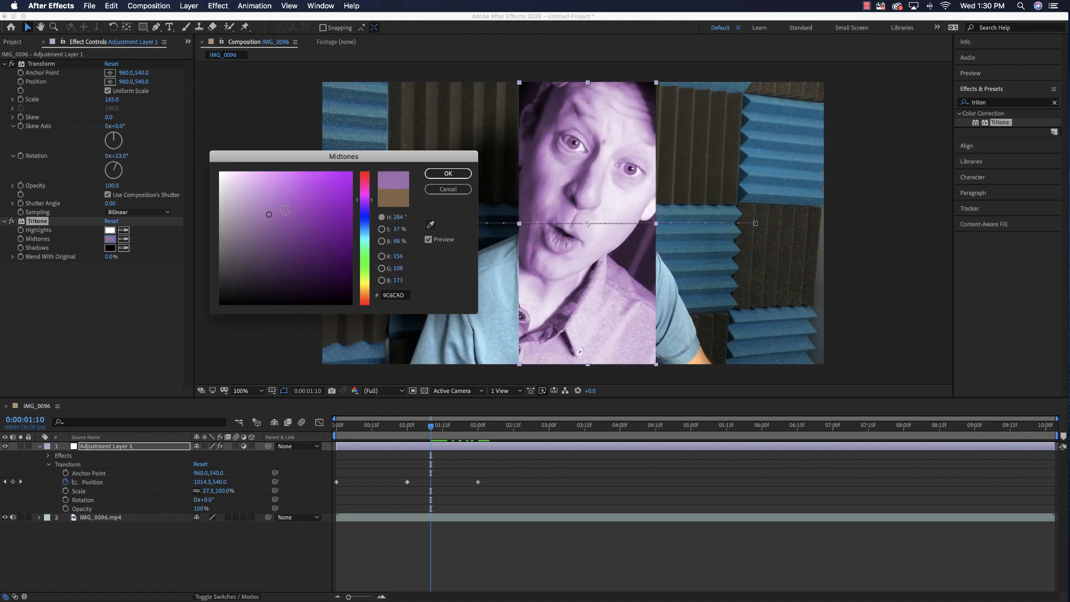
pyautogui.click(441, 173)
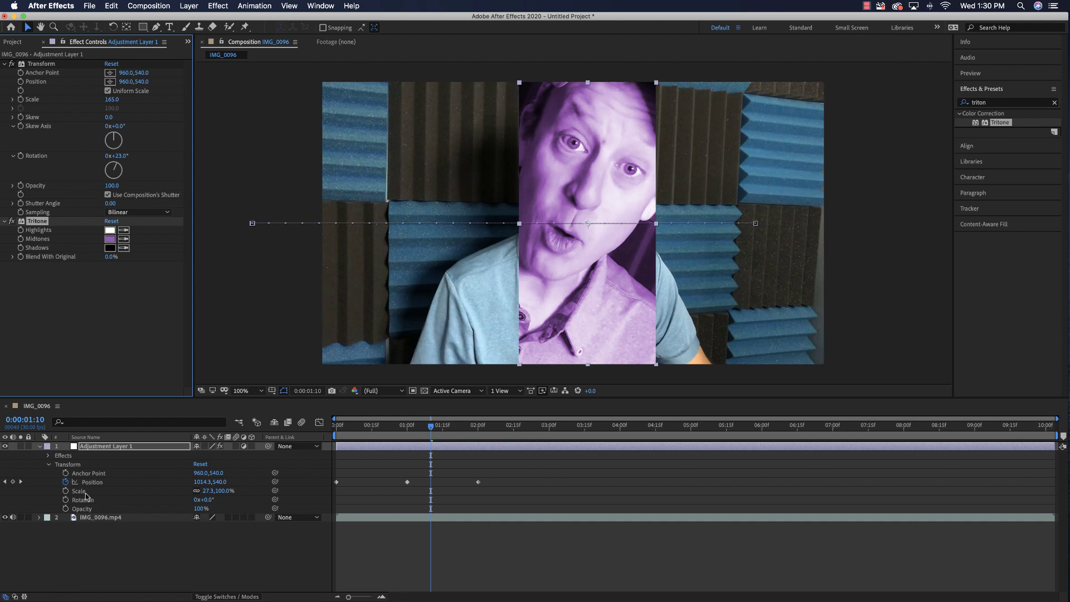
# Duplicate the purple-toned adjustment layer twice
pyautogui.click(40, 446)
pyautogui.click(105, 447)
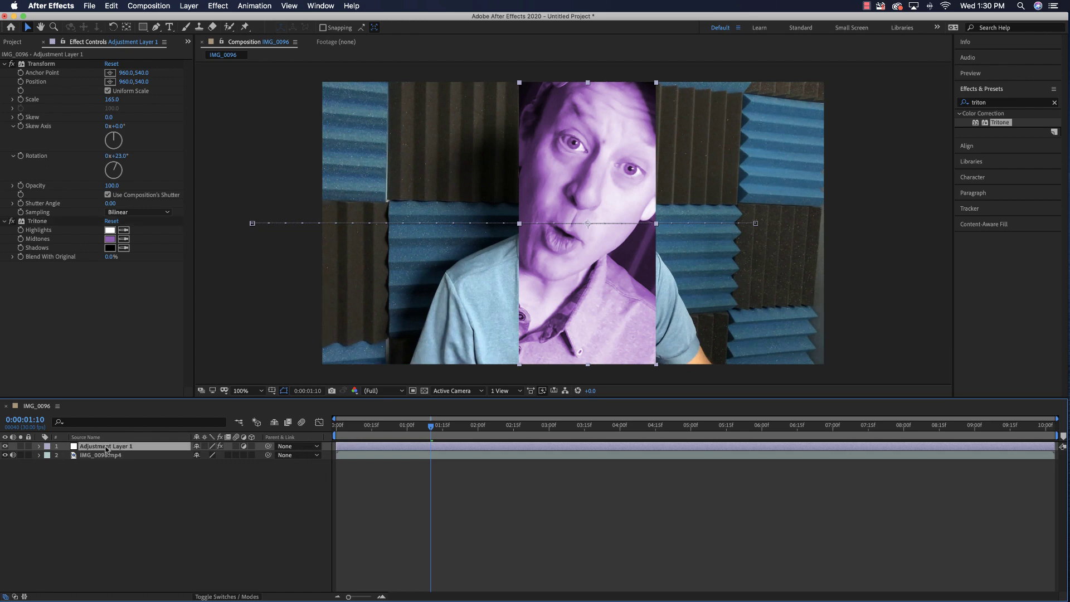
pyautogui.press('super+d')
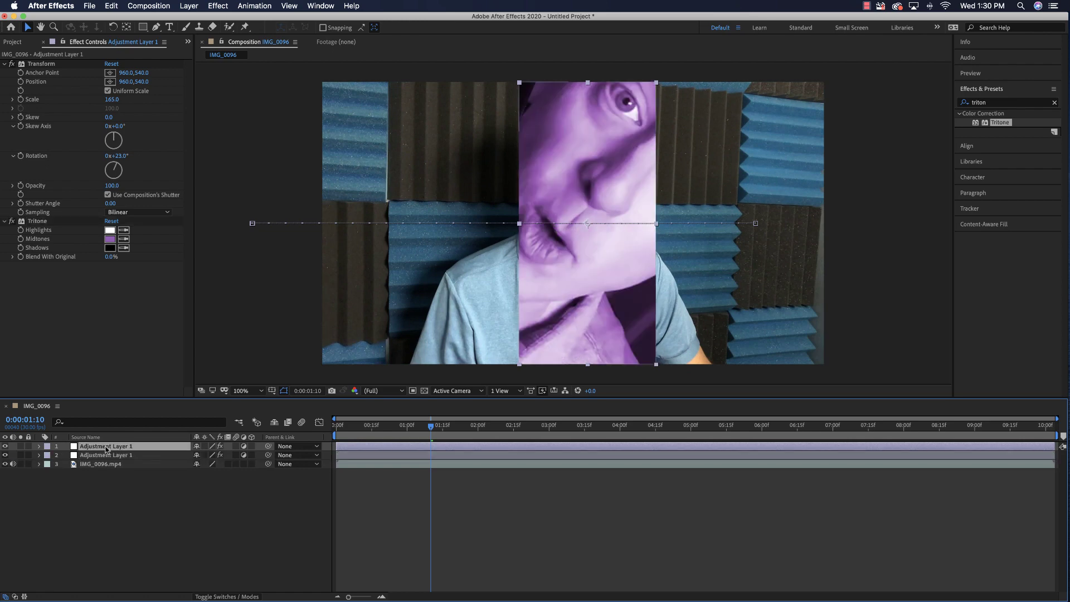
pyautogui.press('super+d')
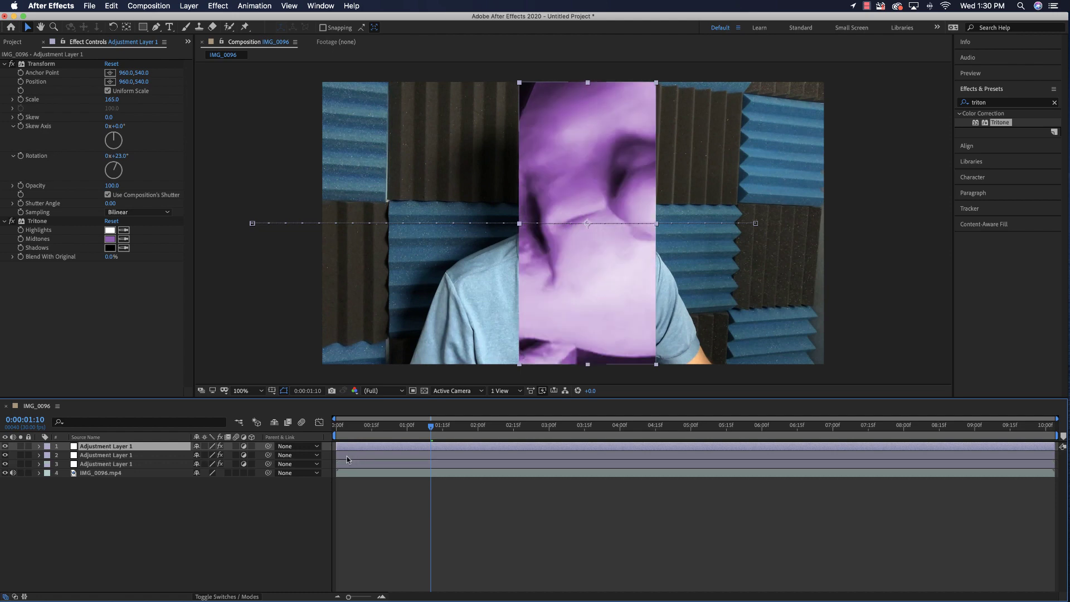
# Stagger the lower two adjustment layers to start about 8 and 17 frames in, and preview from the start
pyautogui.click(352, 457)
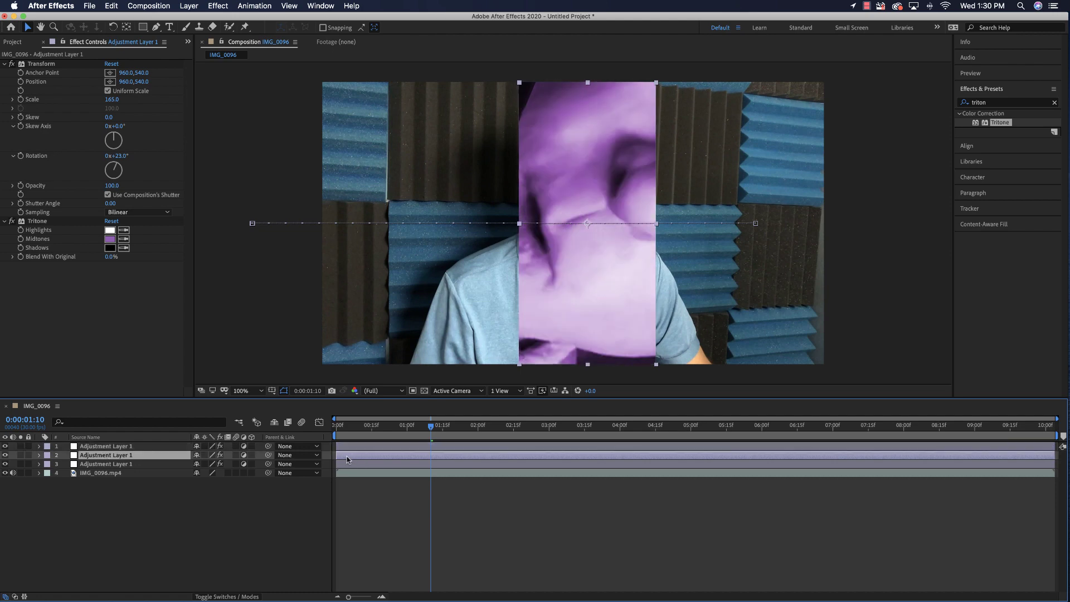
pyautogui.moveTo(345, 459); pyautogui.dragTo(387, 467)
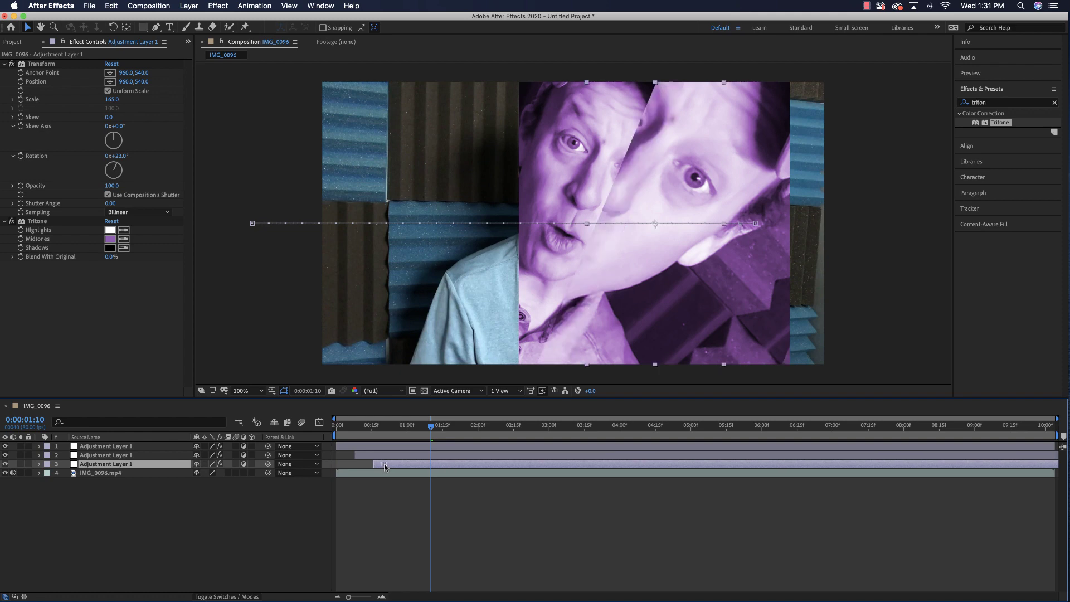
pyautogui.press('Home')
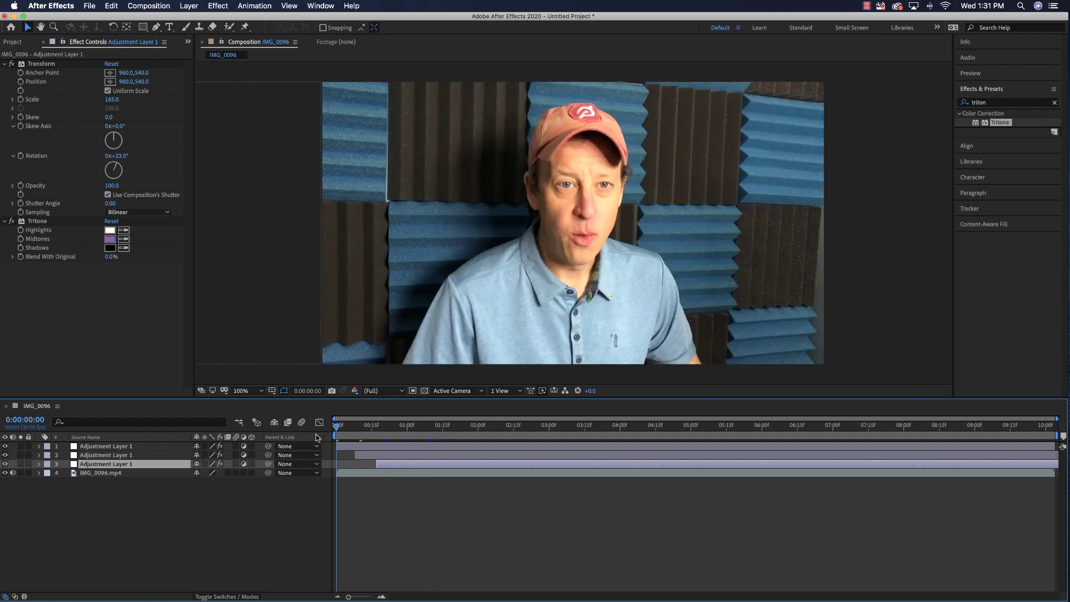
pyautogui.press('space')
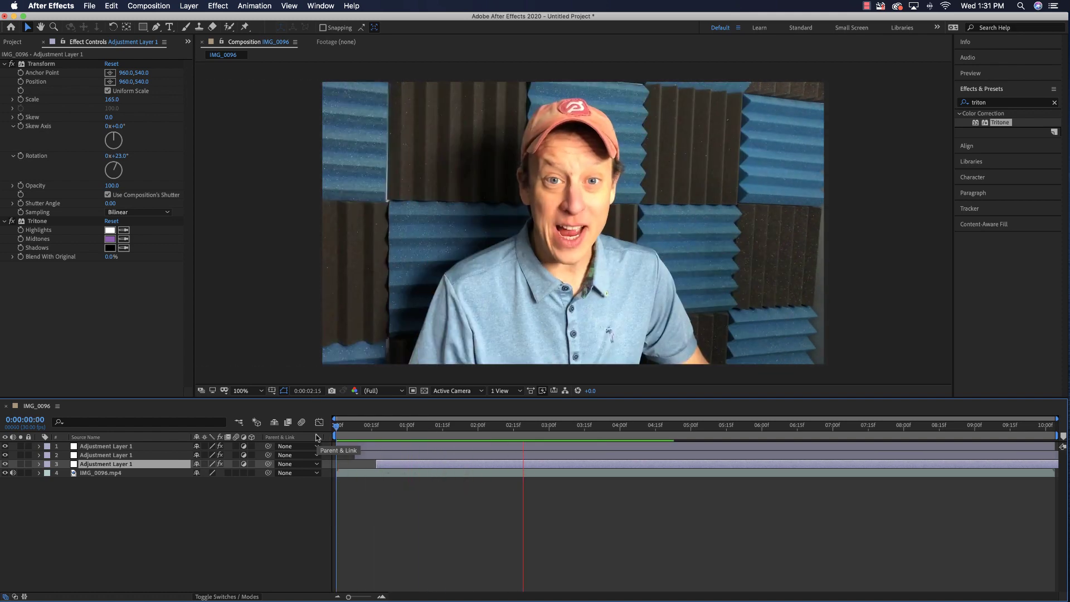
pyautogui.press('space')
# Set the middle adjustment layer's Tritone midtones to green, 5AB463, and view the strips at 0:00:01:07
pyautogui.click(390, 456)
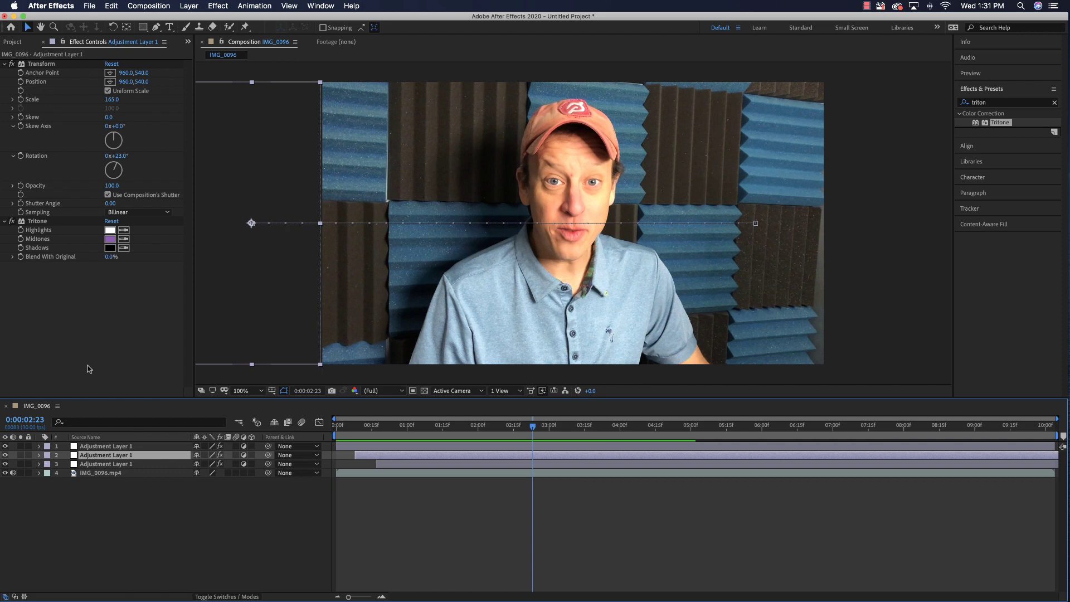
pyautogui.click(109, 239)
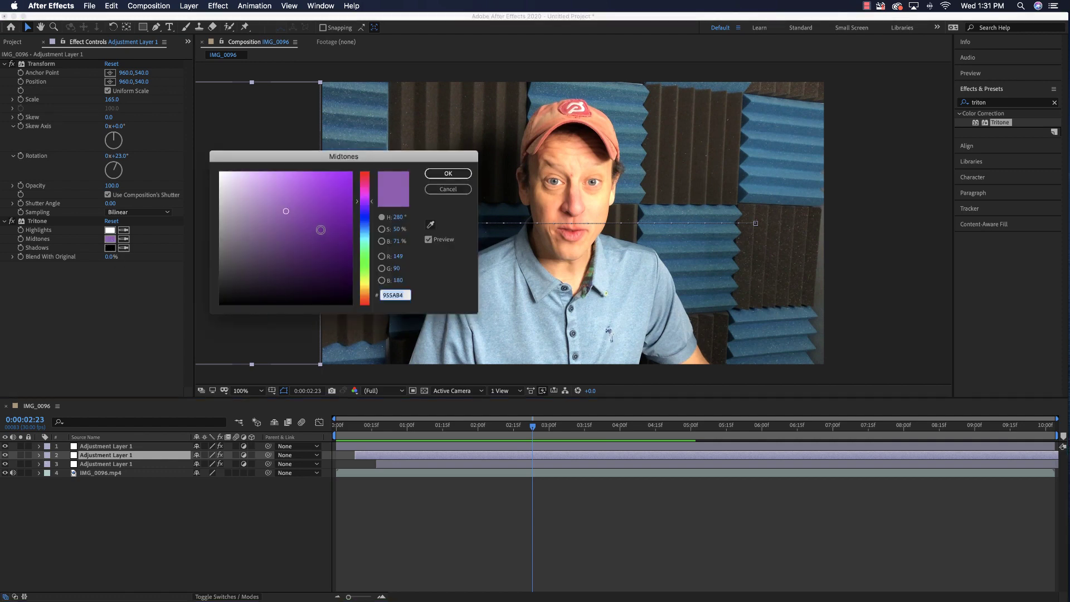
pyautogui.click(365, 260)
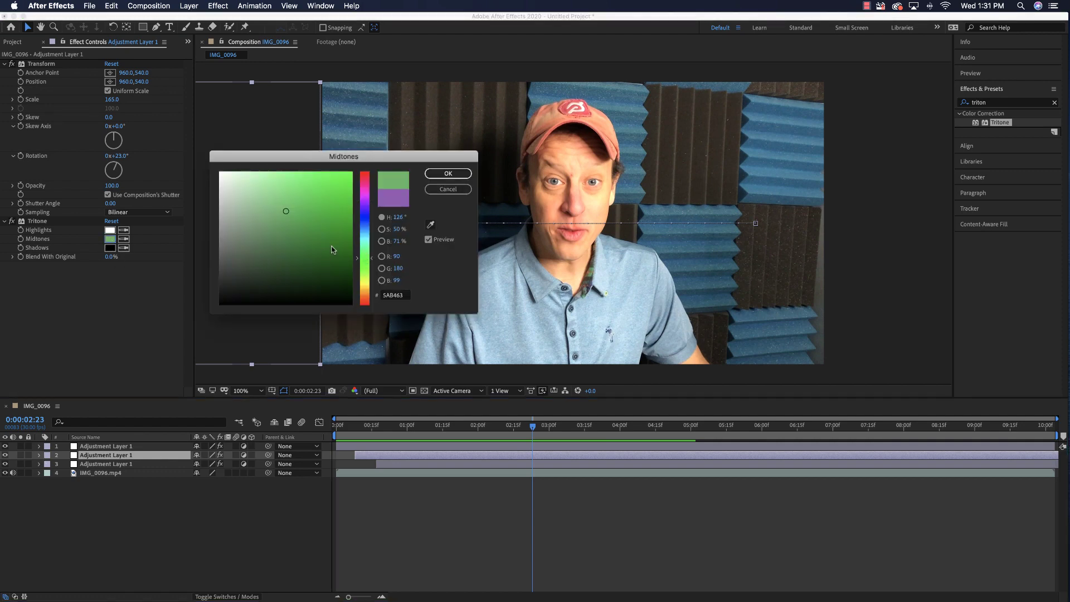
pyautogui.click(452, 175)
pyautogui.moveTo(533, 440); pyautogui.dragTo(377, 449)
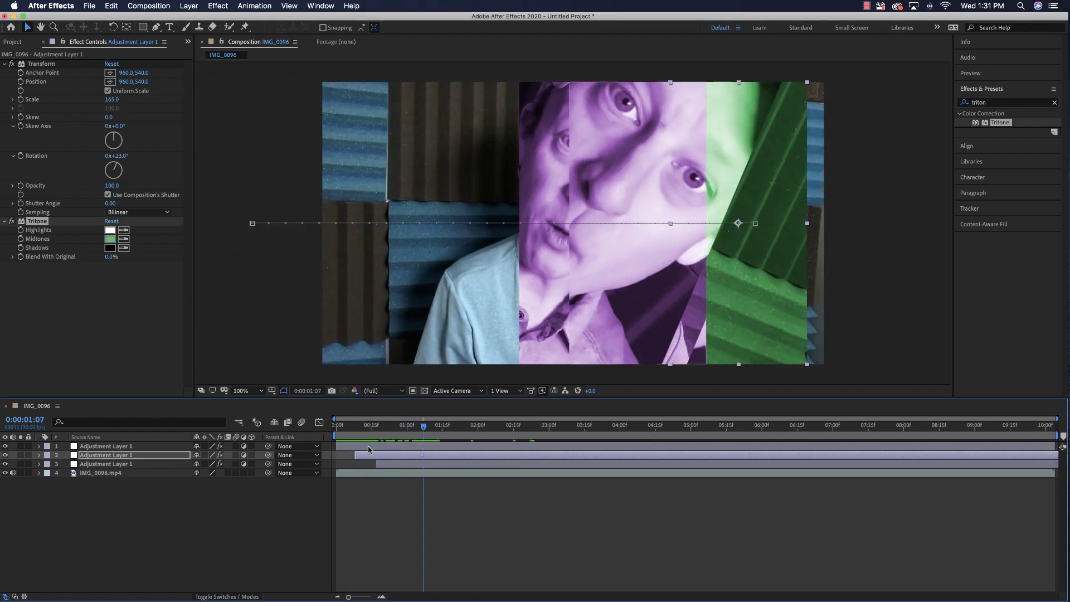
# Shift the lowest adjustment layer slightly later, set its Tritone midtones to teal and preview the animation from the start
pyautogui.moveTo(400, 466); pyautogui.dragTo(394, 466)
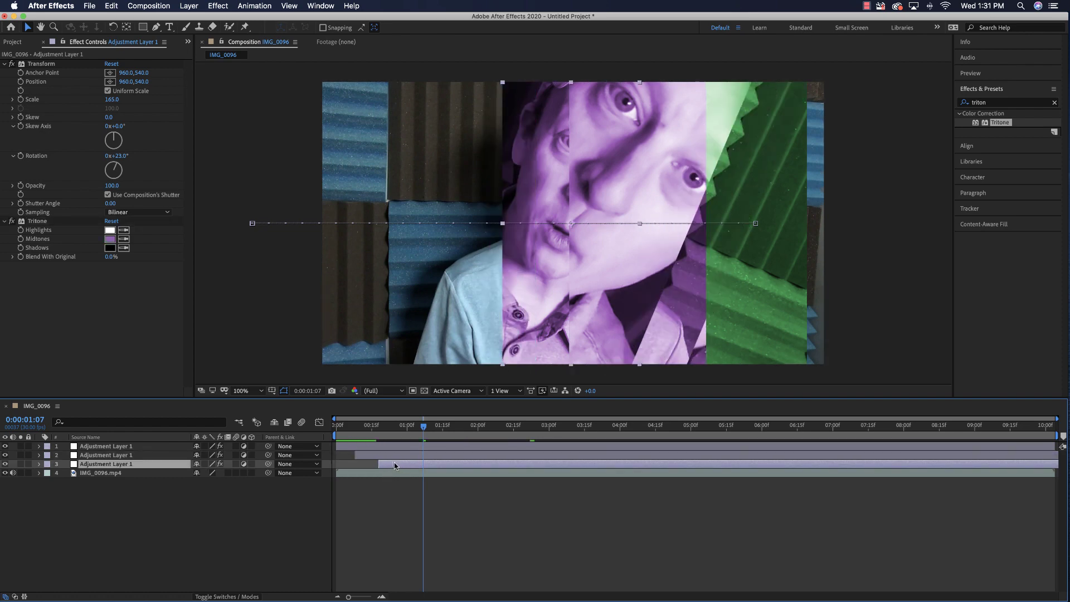
pyautogui.click(110, 238)
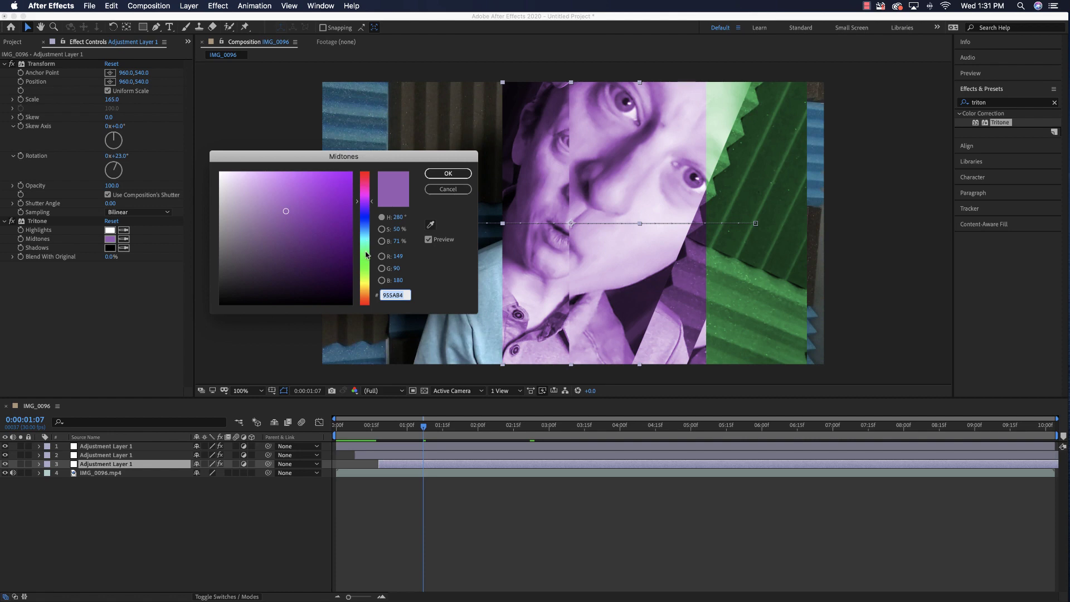
pyautogui.moveTo(366, 255); pyautogui.dragTo(366, 234)
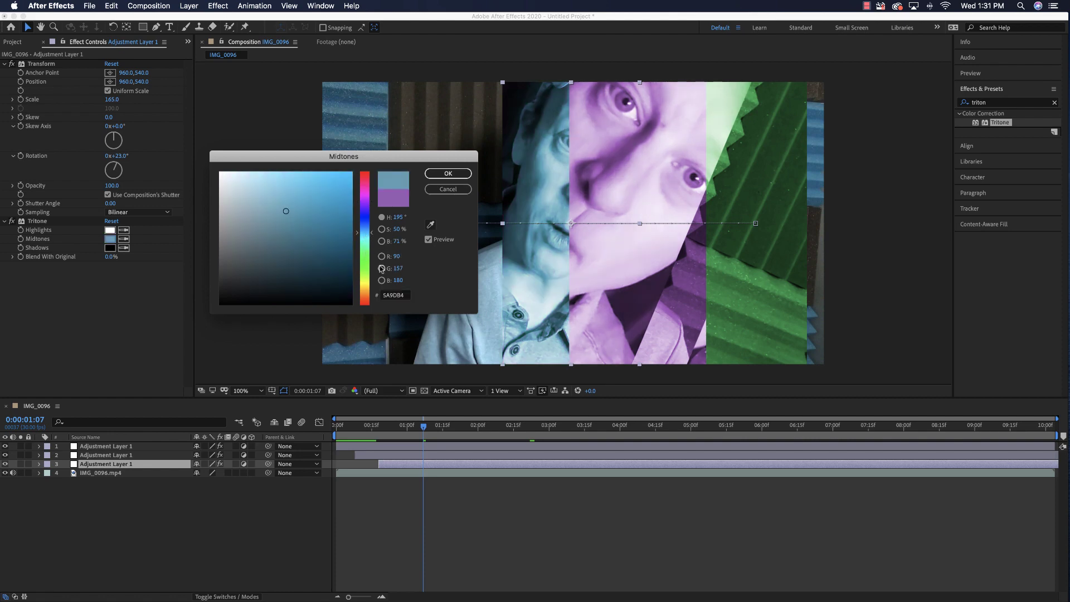
pyautogui.click(366, 288)
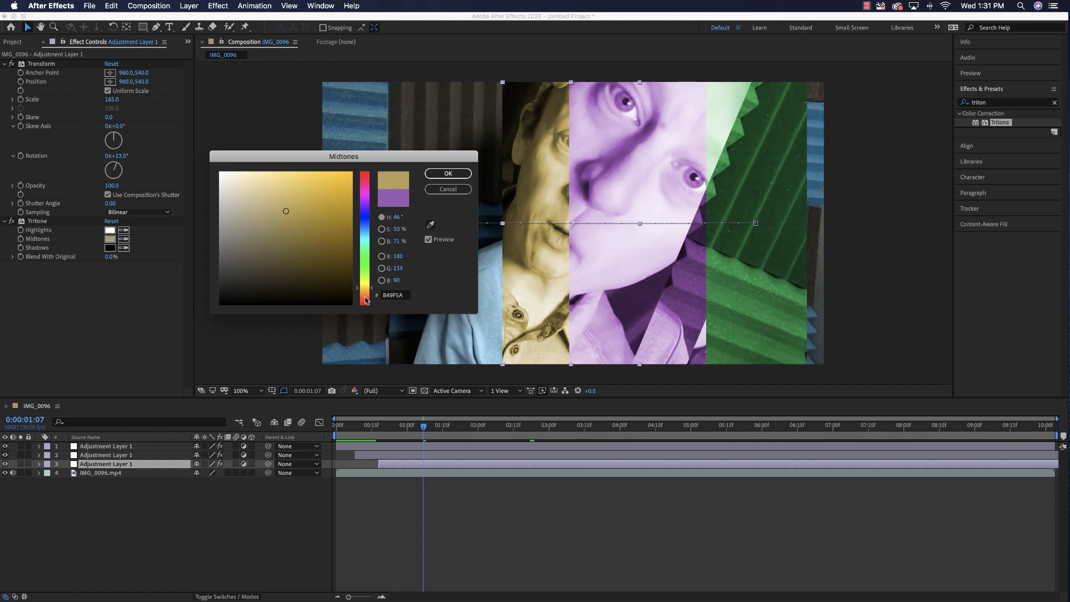
pyautogui.moveTo(366, 299); pyautogui.dragTo(366, 273)
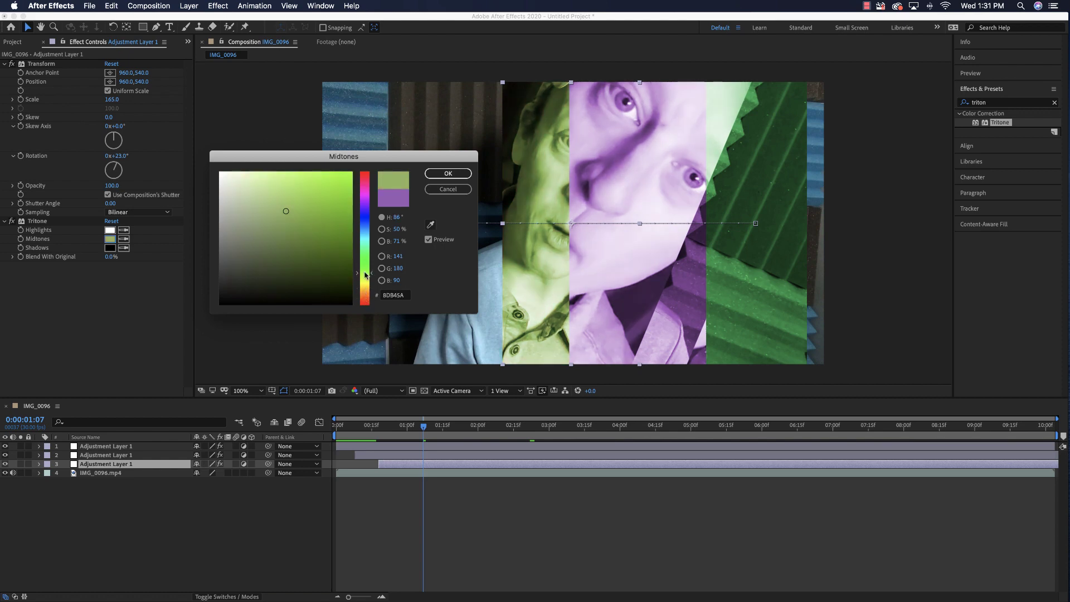
pyautogui.click(366, 235)
pyautogui.press('Return')
pyautogui.press('Home')
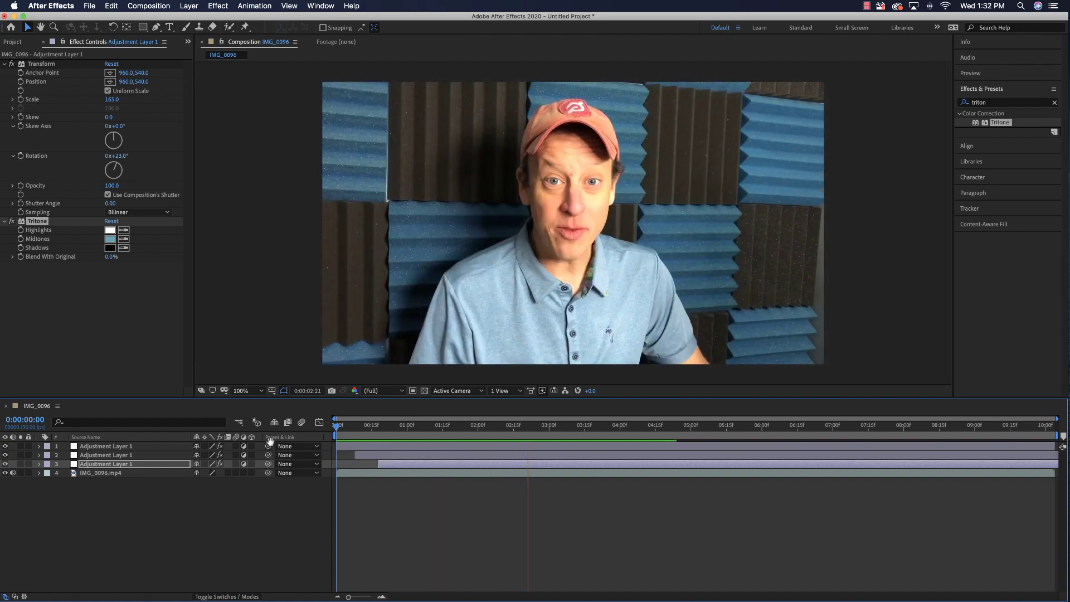
pyautogui.press('space')
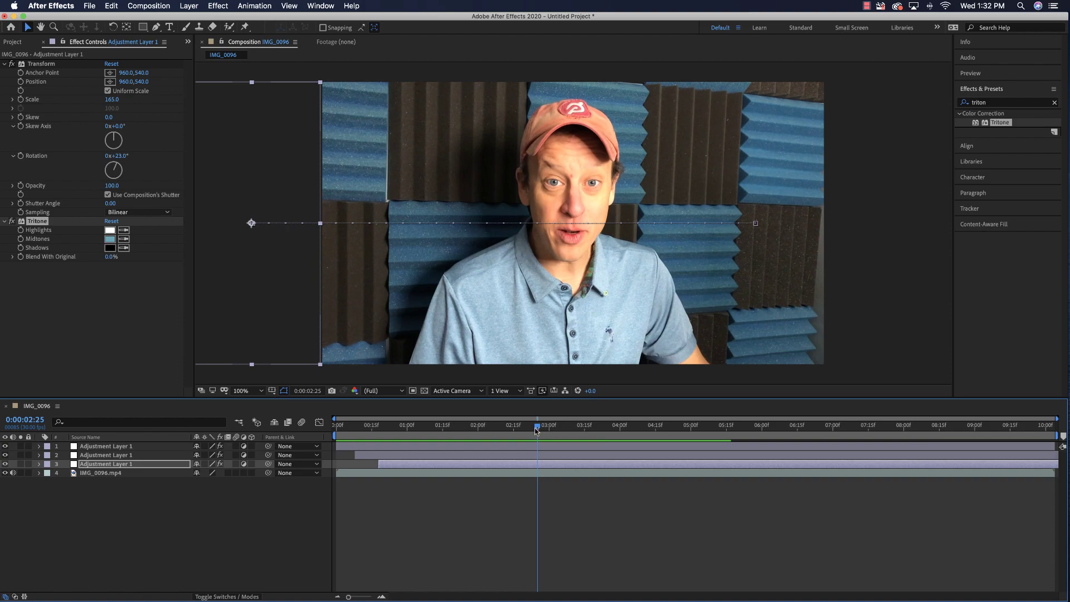
# Trim the ends of all three adjustment layers to 0:00:02:18
pyautogui.moveTo(537, 428)
pyautogui.mouseDown()
pyautogui.moveTo(454, 432)
pyautogui.moveTo(519, 431)
pyautogui.mouseUp()
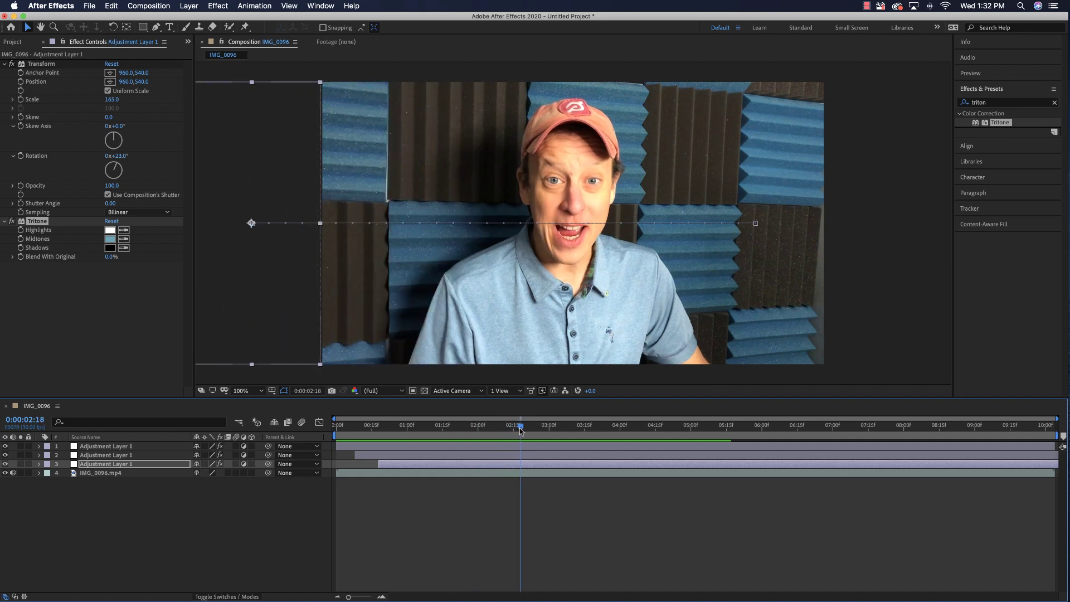
pyautogui.click(519, 449)
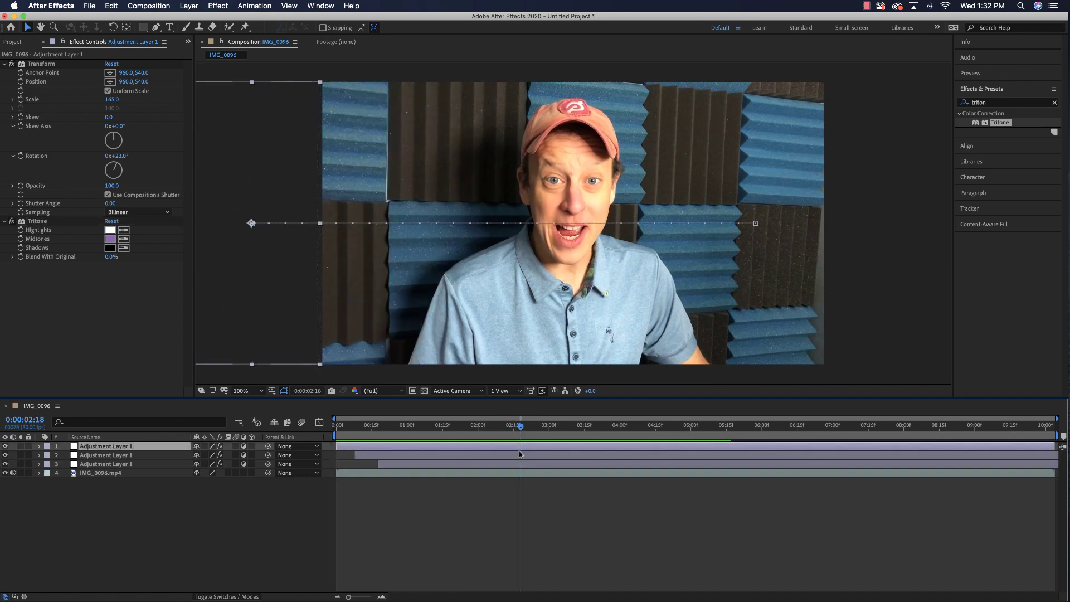
pyautogui.keyDown('shift'); pyautogui.click(519, 454); pyautogui.keyUp('shift')
pyautogui.keyDown('shift'); pyautogui.click(517, 465); pyautogui.keyUp('shift')
pyautogui.hotkey('alt', ']')
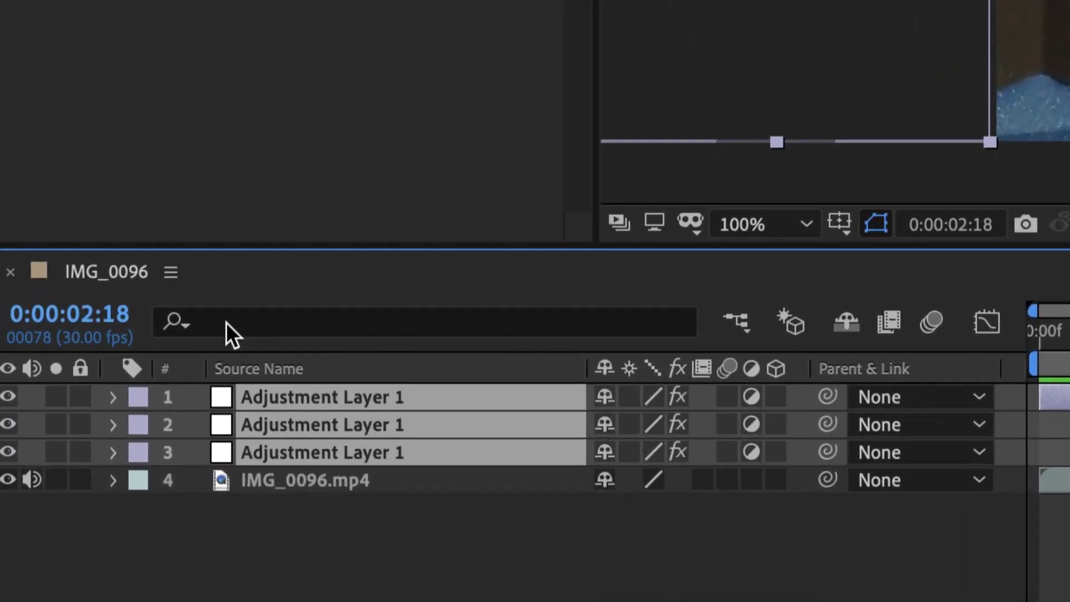
pyautogui.click(239, 321)
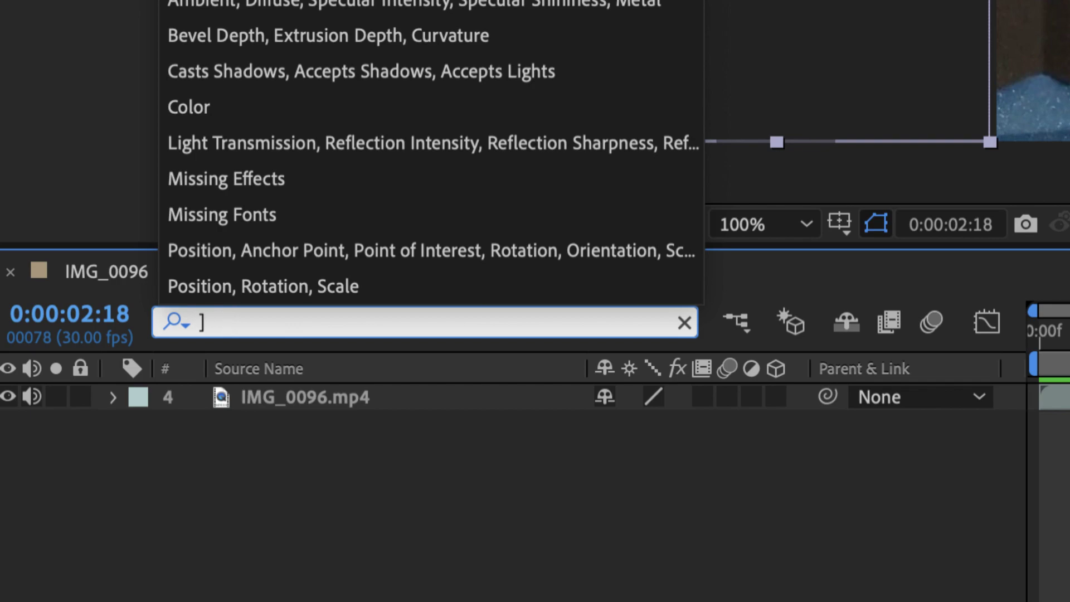
pyautogui.press('BackSpace')
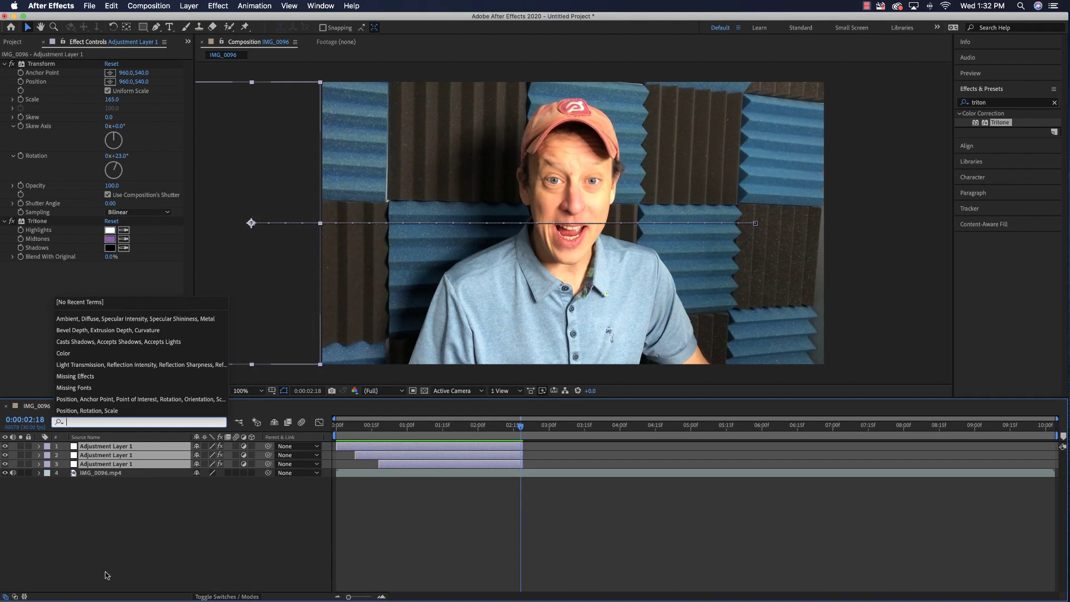
pyautogui.click(107, 575)
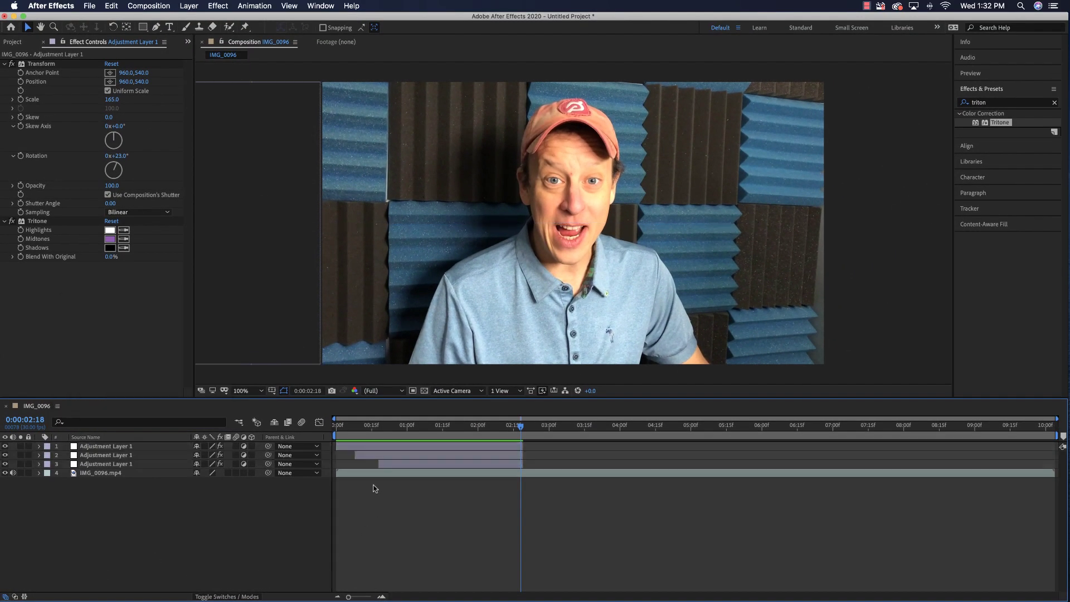
# Try the Stylize Glow effect on the middle adjustment layer and preview it from the start
pyautogui.click(405, 448)
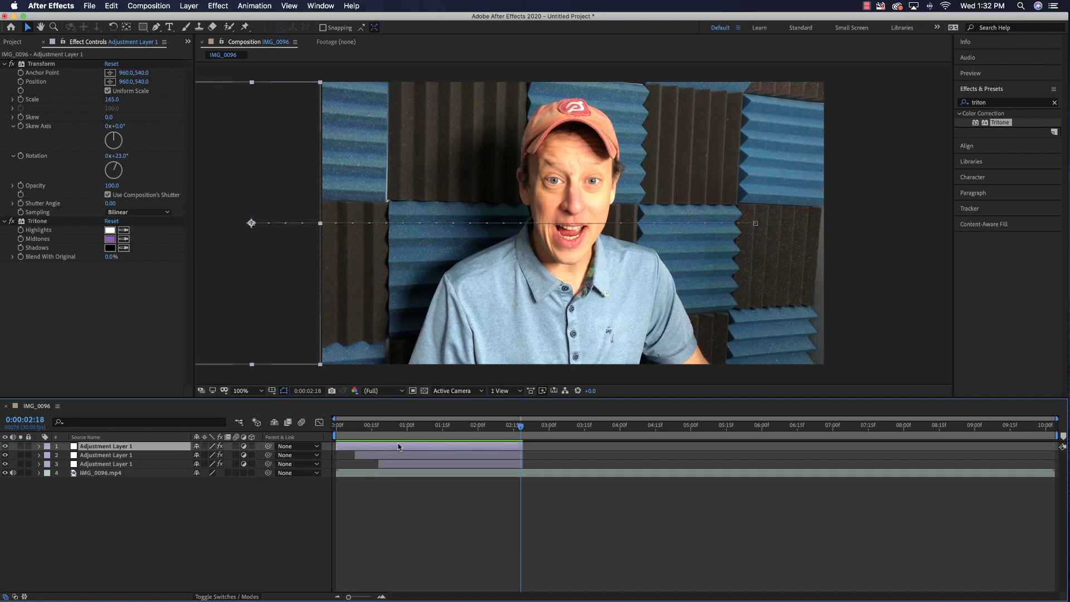
pyautogui.click(999, 105)
pyautogui.press('BackSpace')
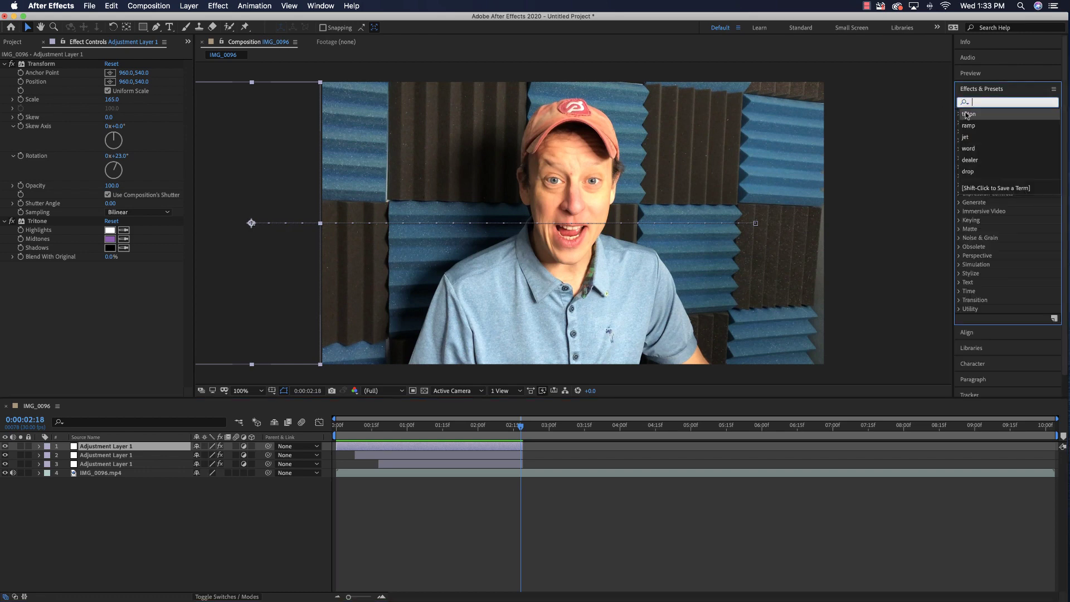
pyautogui.click(896, 308)
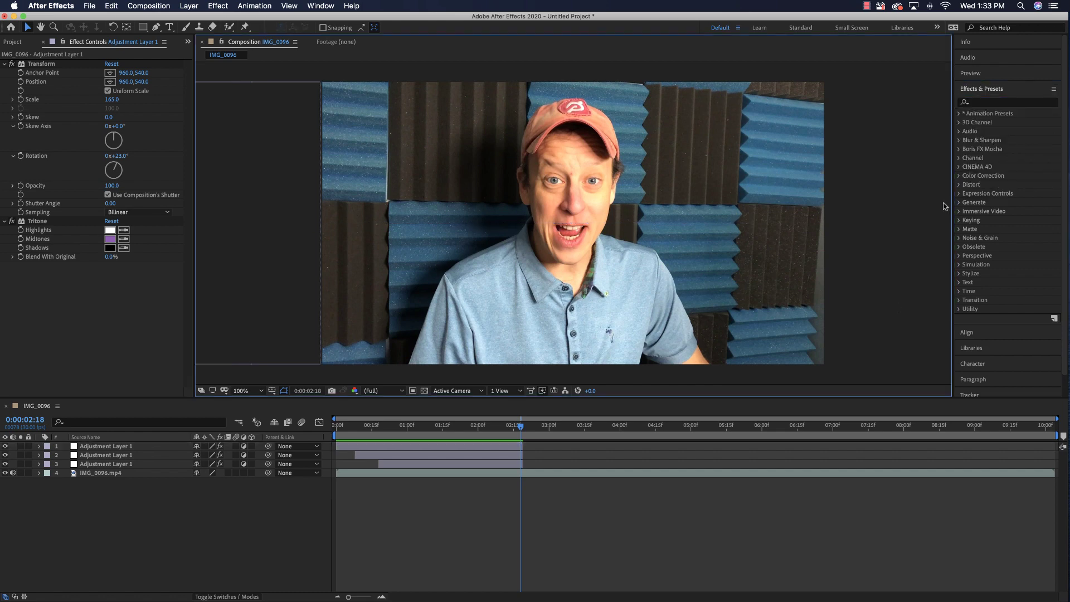
pyautogui.click(959, 273)
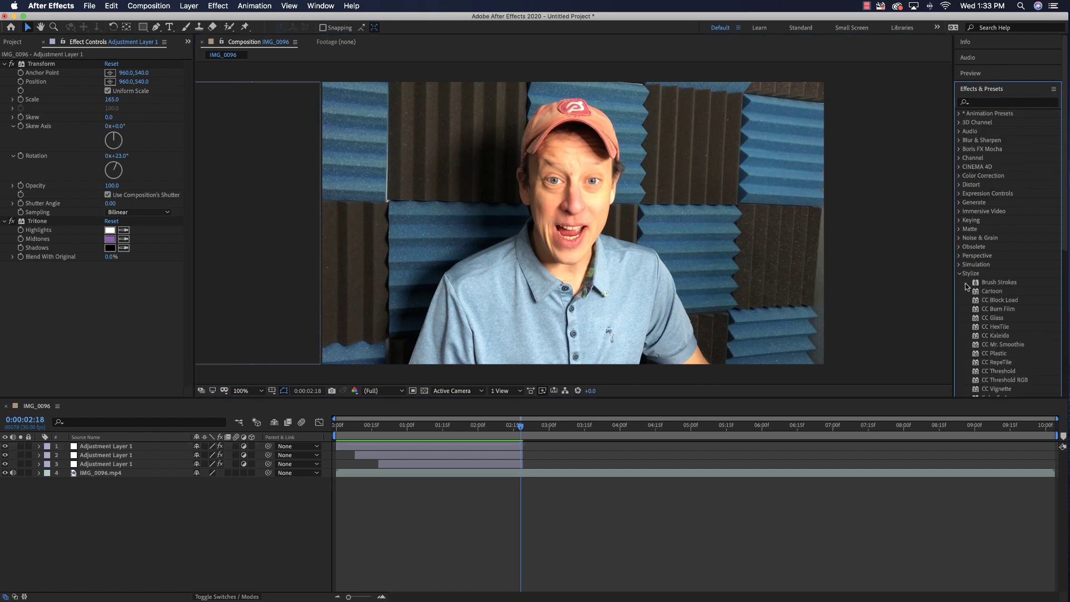
pyautogui.scroll(-5, 1005, 293)
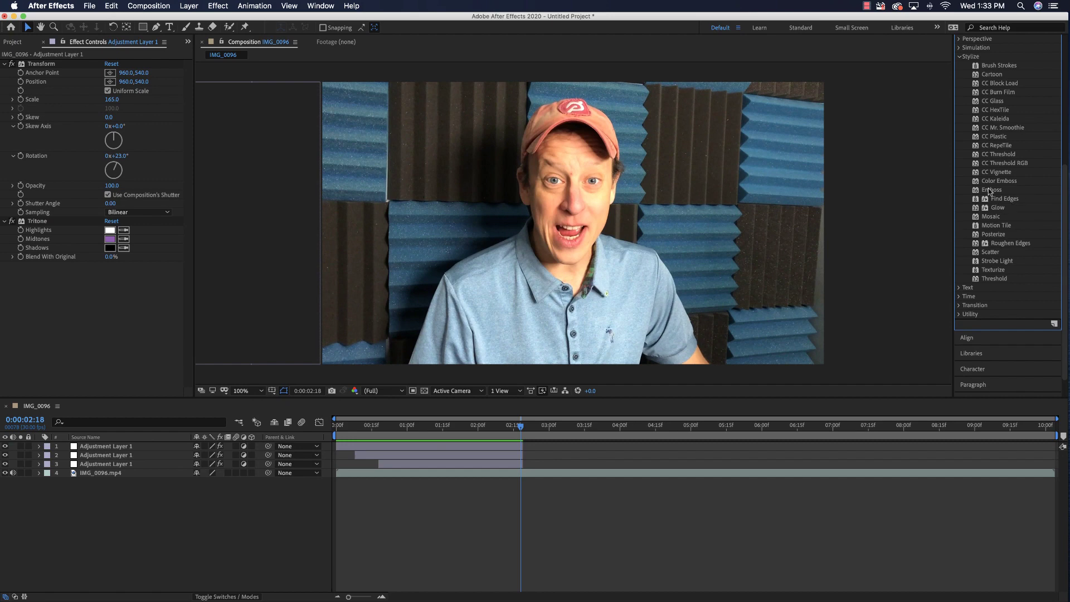
pyautogui.moveTo(977, 208); pyautogui.dragTo(399, 456)
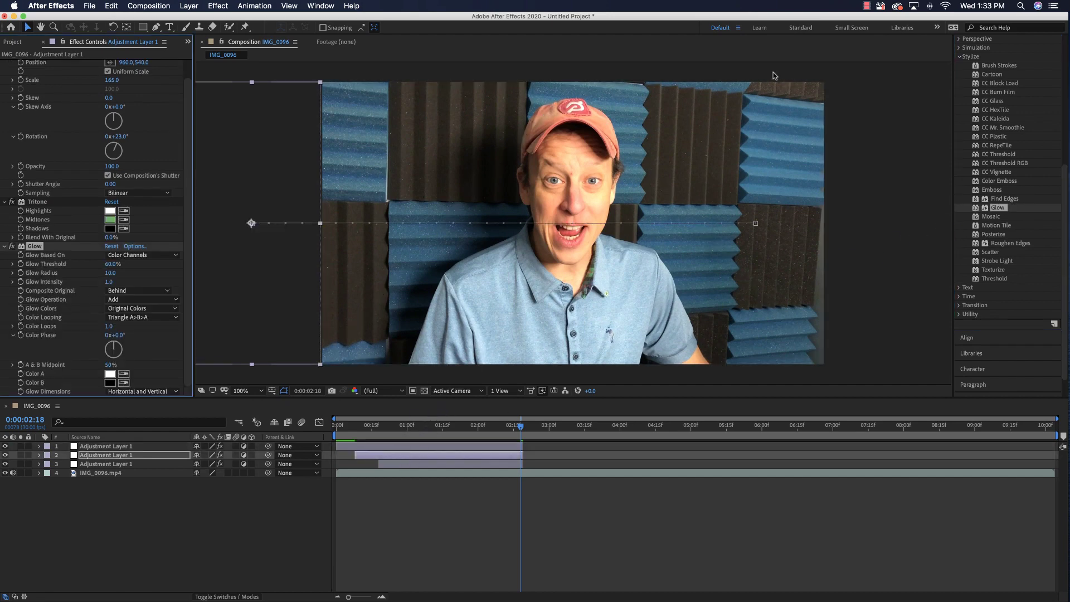
pyautogui.moveTo(522, 426); pyautogui.dragTo(334, 437)
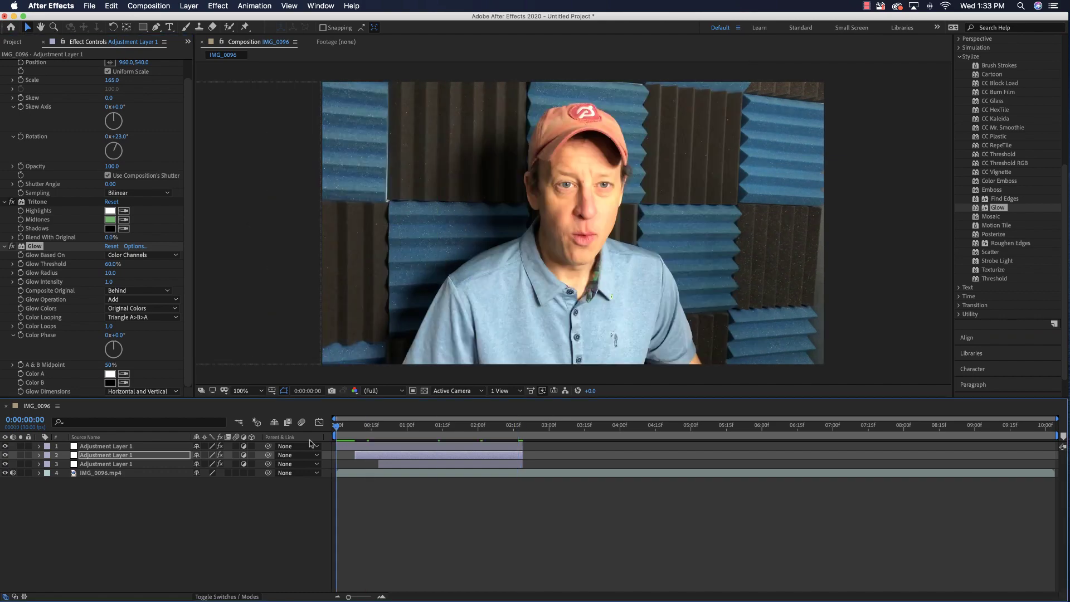
pyautogui.press('space')
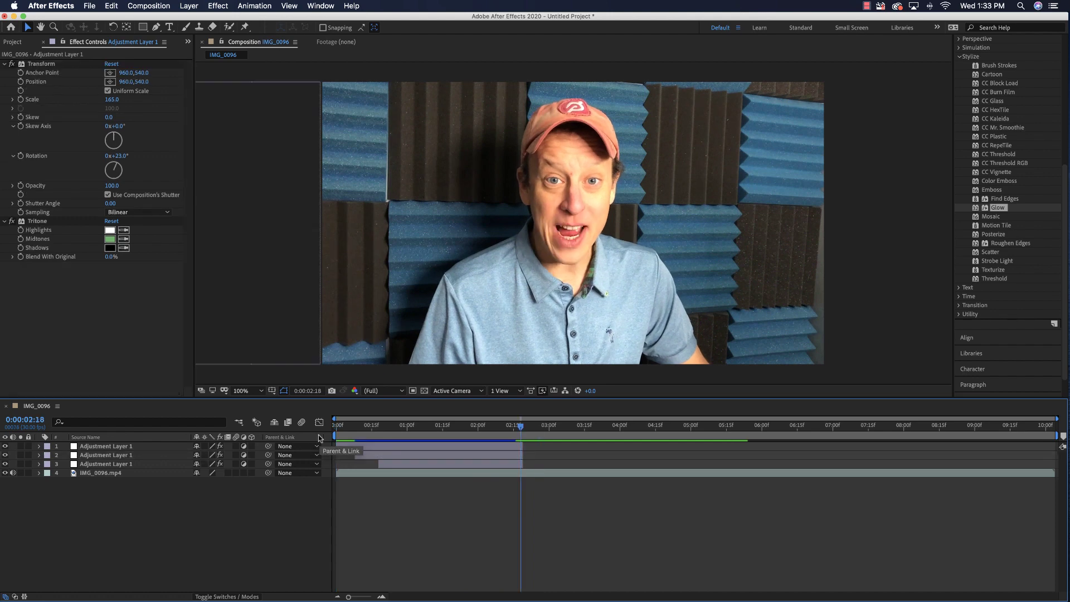
pyautogui.click(966, 56)
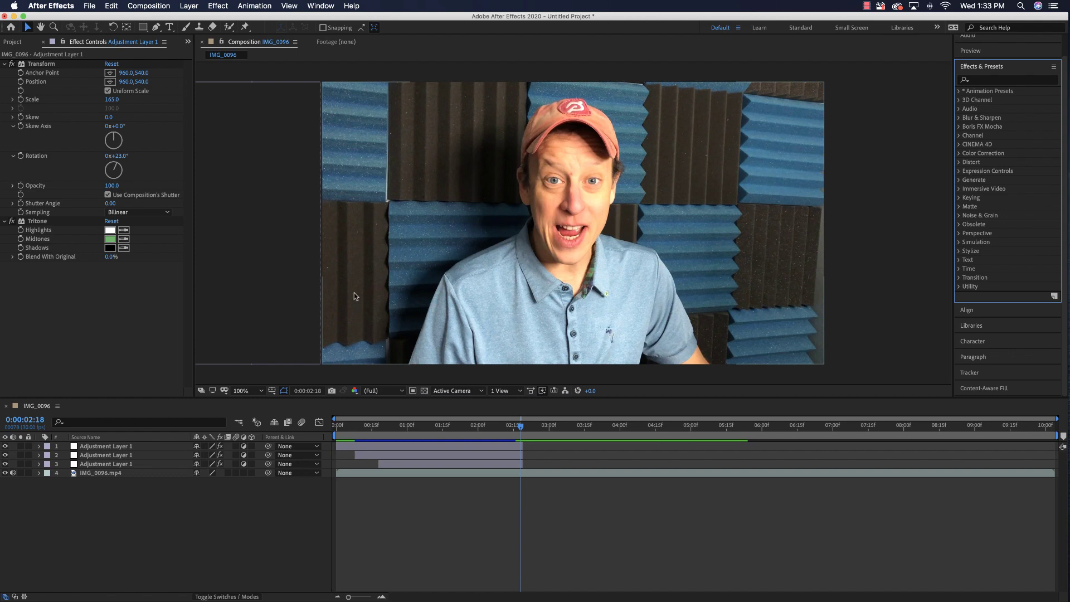
# Add a text layer reading ADOBE AFTER EFFECTS 2021 directly above the IMG_0096.mp4 footage layer
pyautogui.click(117, 473)
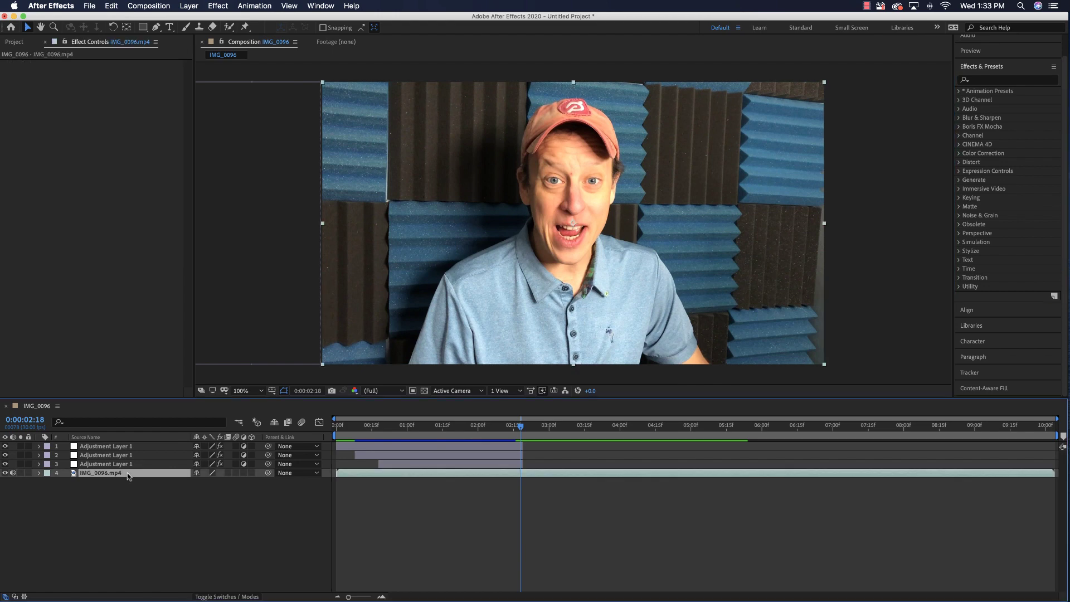
pyautogui.click(170, 27)
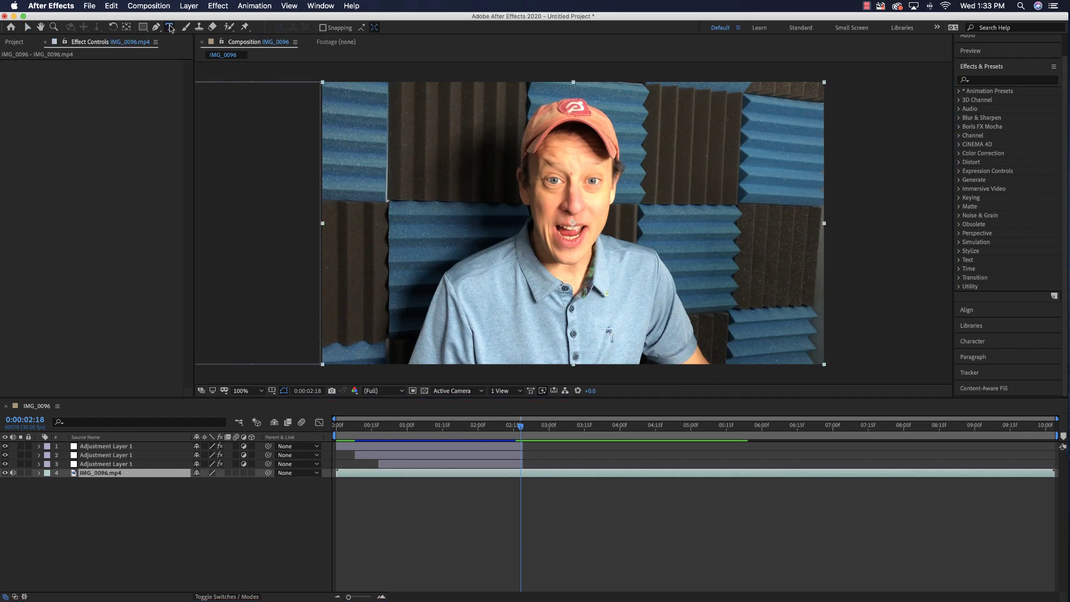
pyautogui.click(341, 331)
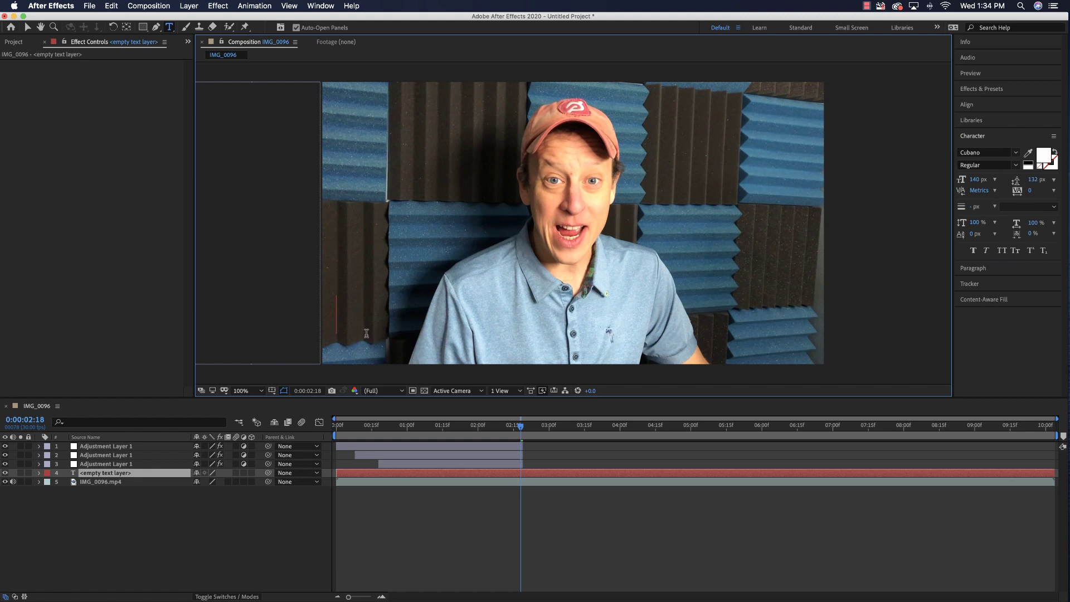
pyautogui.write('ADOBE AFTER E')
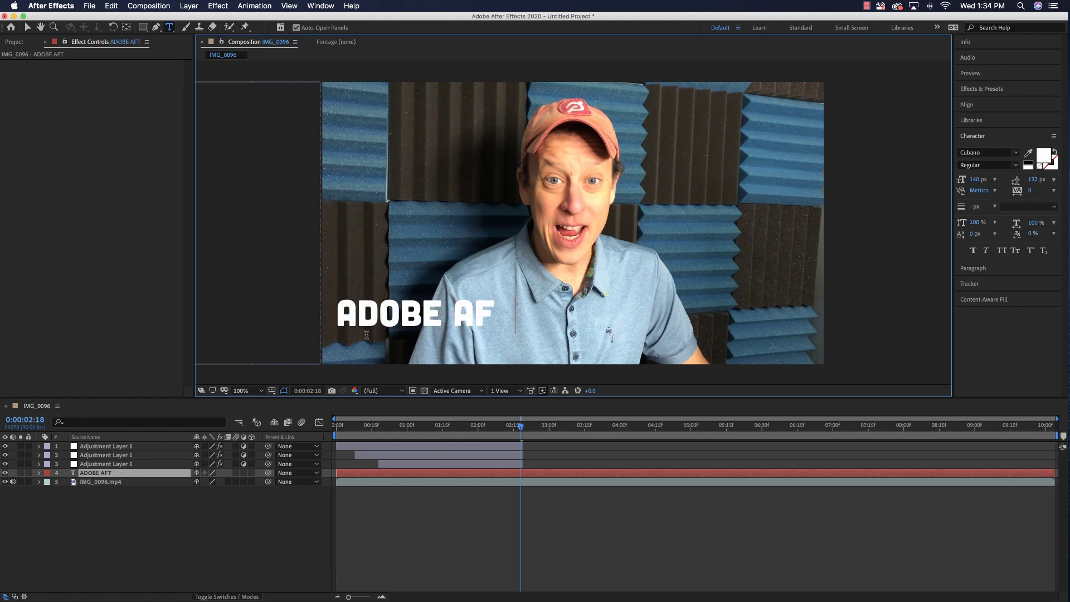
pyautogui.write('FFECTS @)@!')
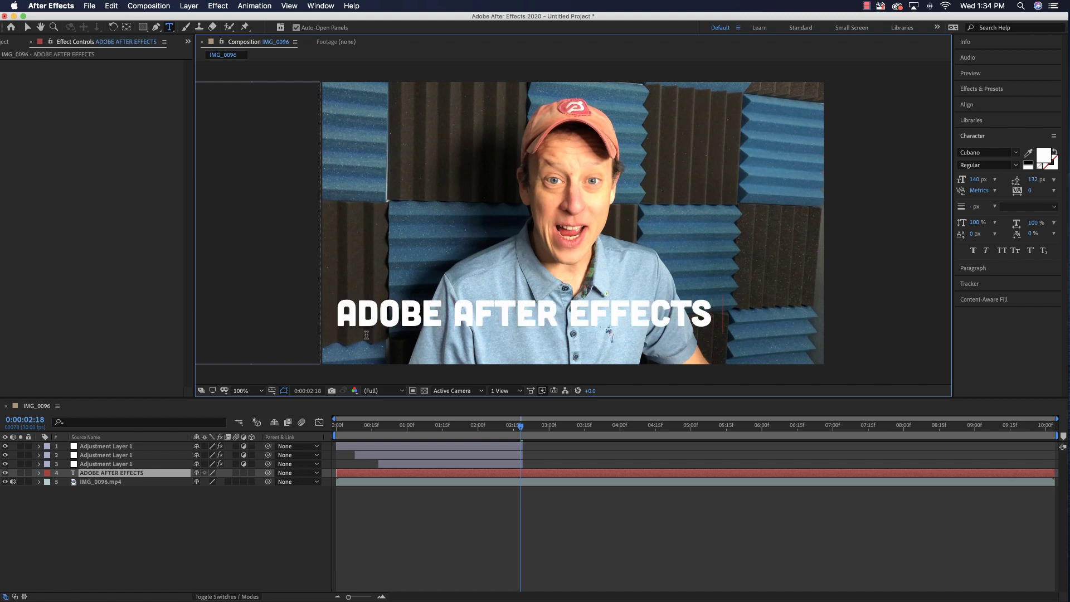
pyautogui.press('BackSpace')
pyautogui.press('BackSpace')
pyautogui.press('BackSpace')
pyautogui.press('BackSpace')
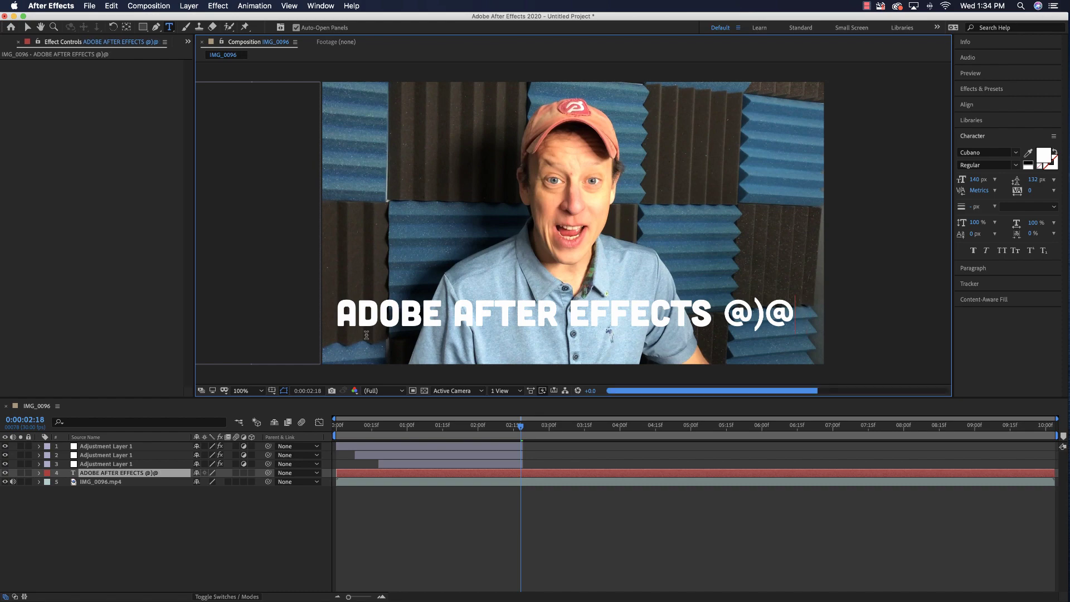
pyautogui.write('2021')
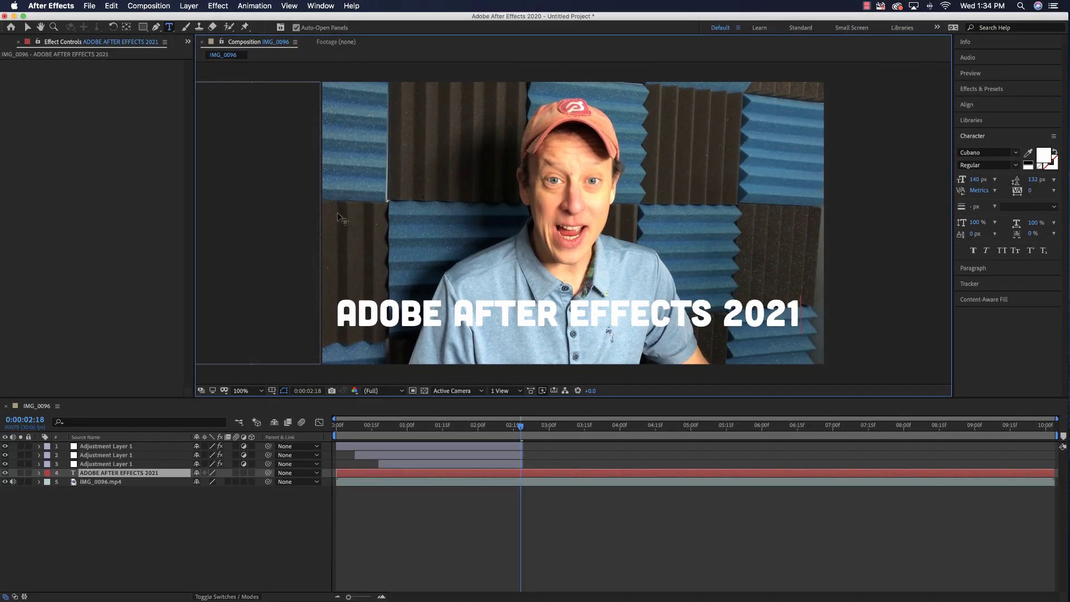
# Finish editing the title and move it slightly lower, close to the bottom edge of the frame
pyautogui.press('Escape')
pyautogui.press('v')
pyautogui.moveTo(506, 320); pyautogui.dragTo(507, 343)
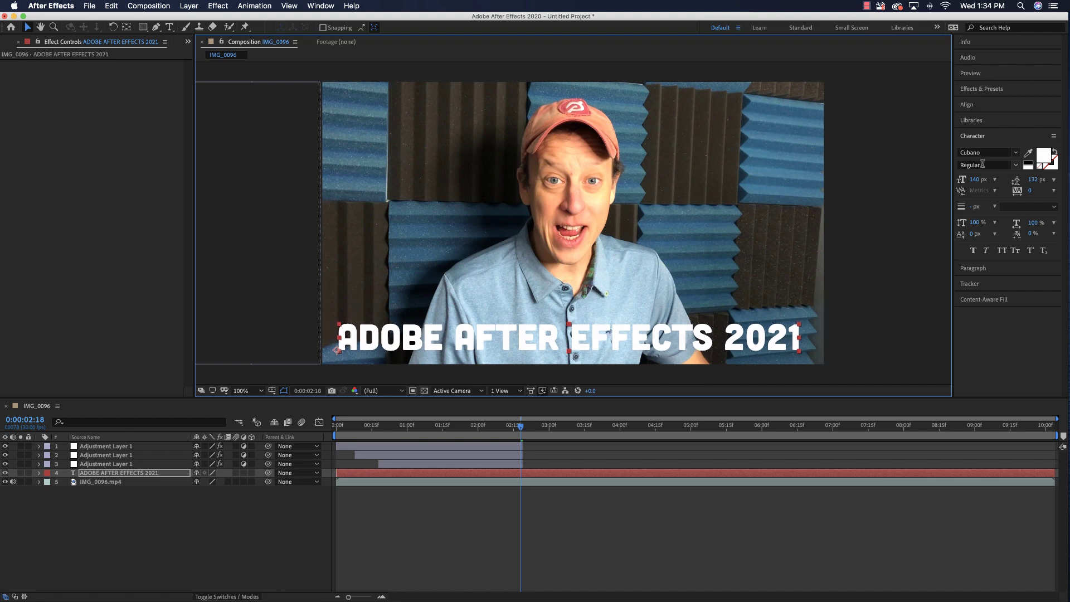
# Apply a Drop Shadow effect to the title text and set its distance to 10
pyautogui.click(970, 90)
pyautogui.click(986, 102)
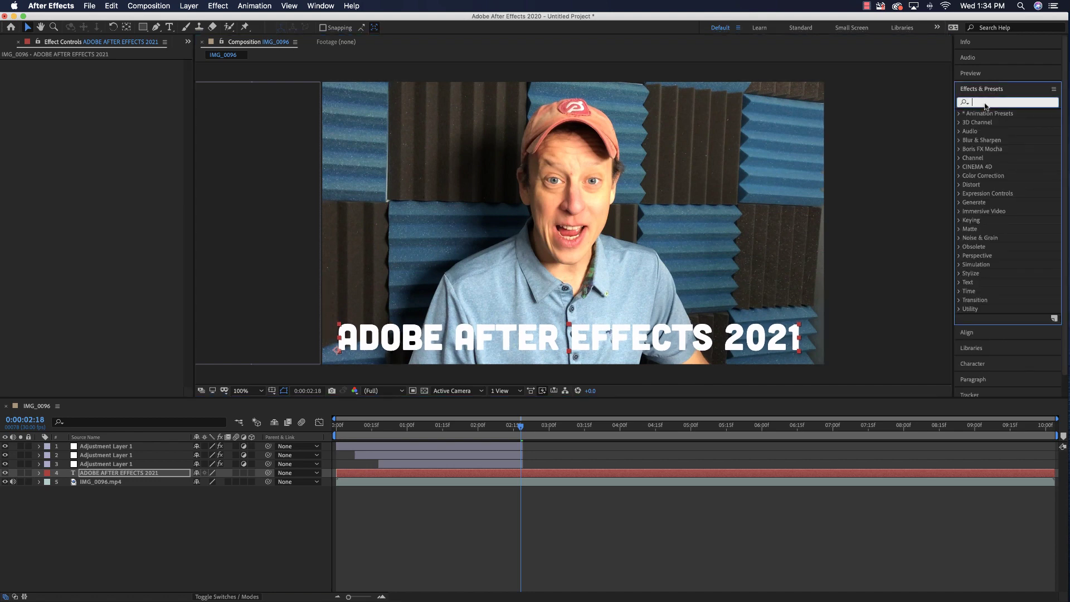
pyautogui.write('drop')
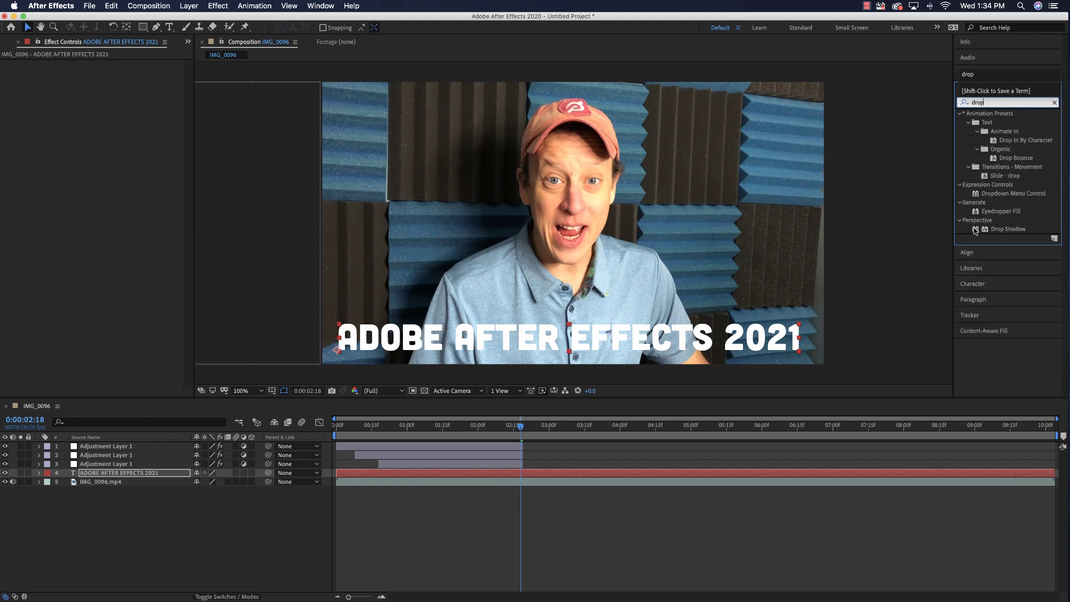
pyautogui.moveTo(981, 230); pyautogui.dragTo(489, 353)
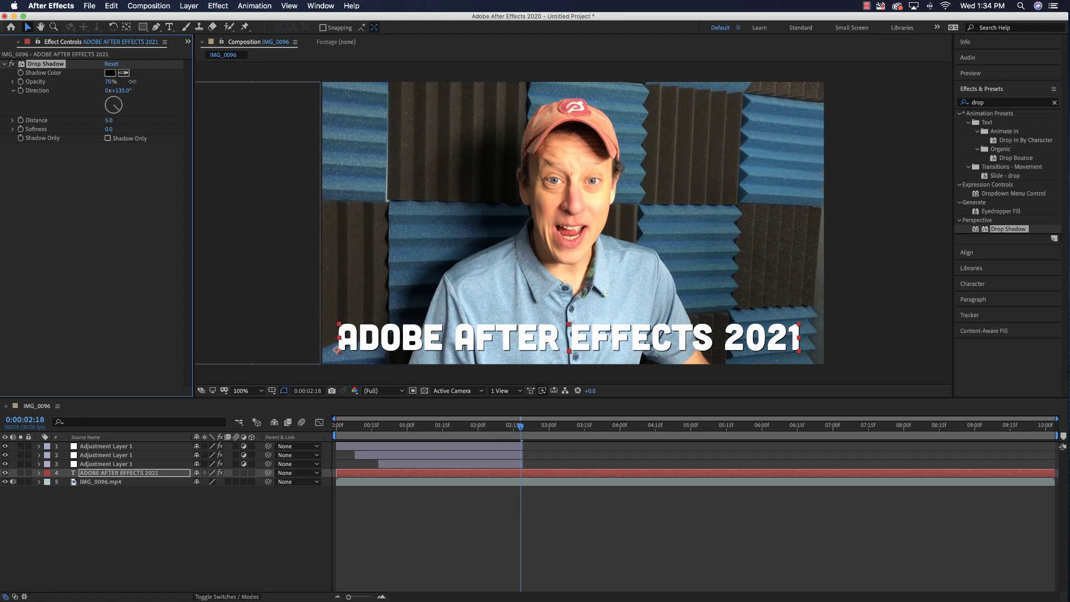
pyautogui.moveTo(109, 120); pyautogui.dragTo(113, 120)
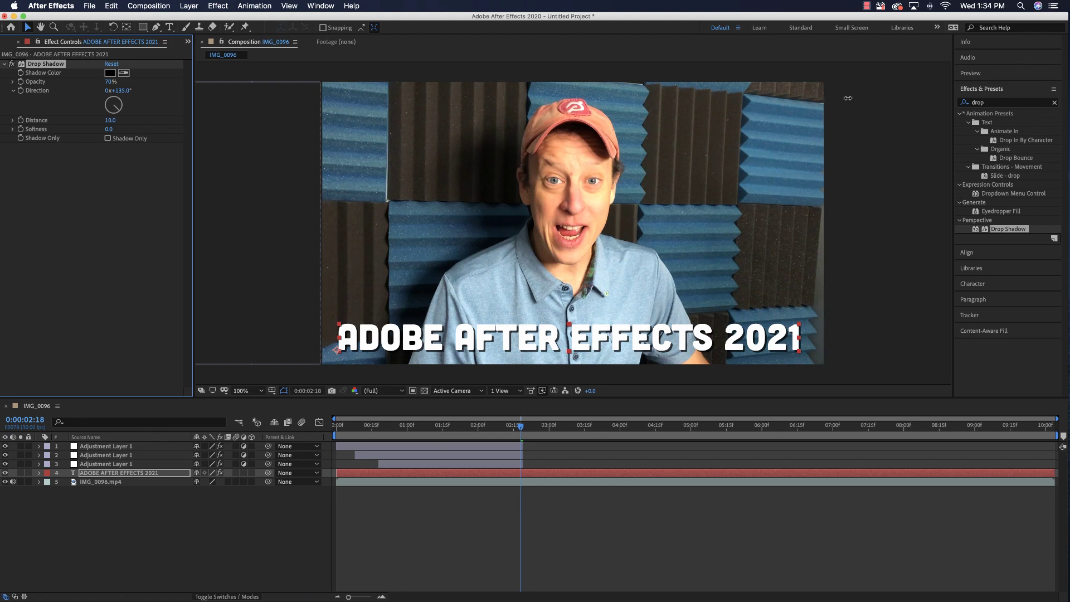
# Apply the Drop In By Character preset from the Animate In text presets to the title at 0:00:02:18
pyautogui.click(1001, 106)
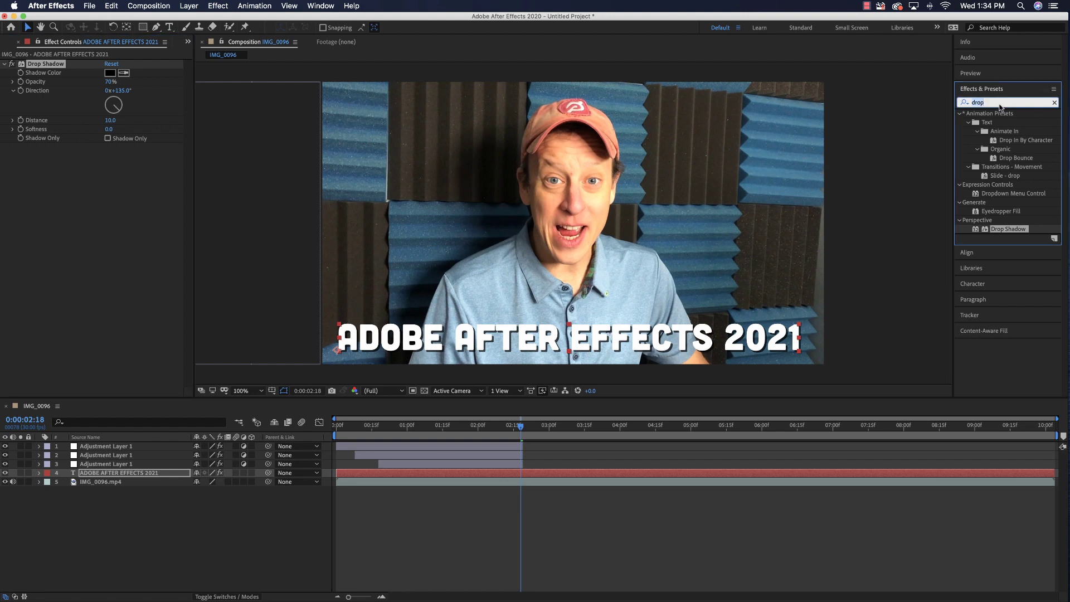
pyautogui.press('BackSpace')
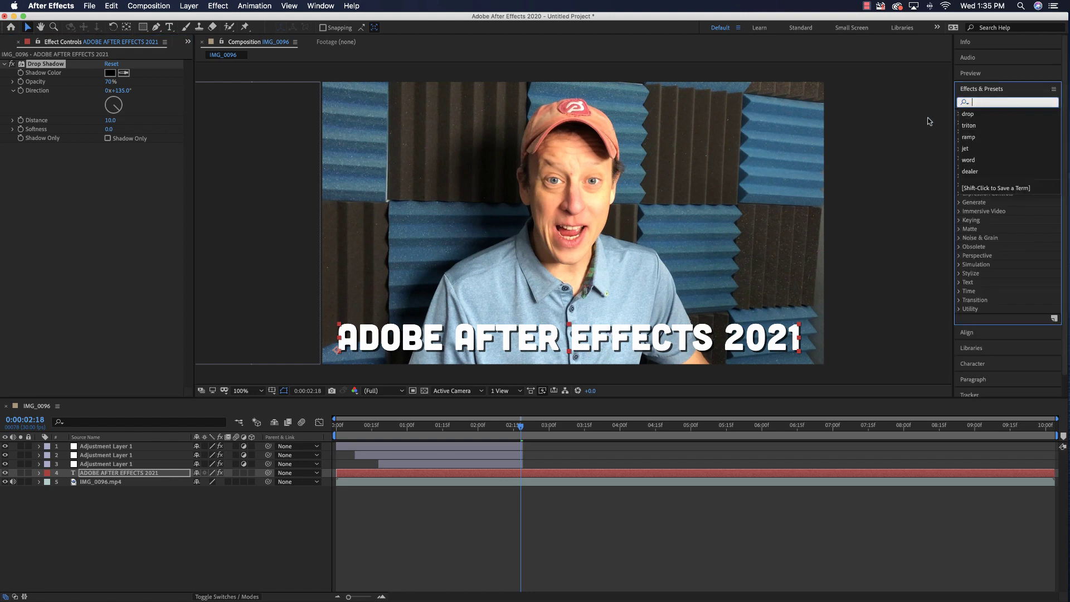
pyautogui.press('super+shift+a')
pyautogui.click(959, 113)
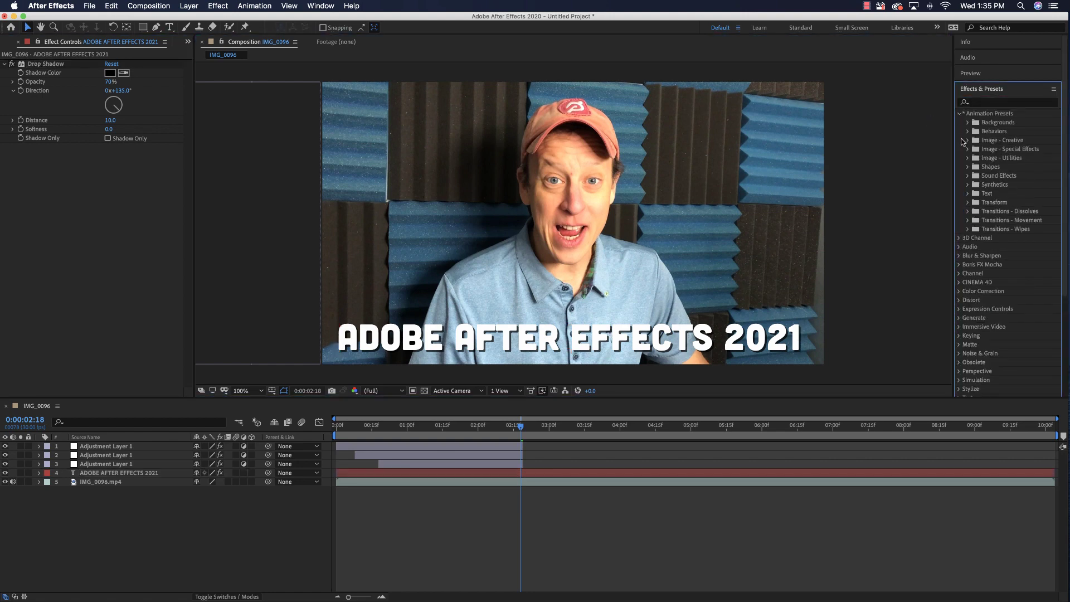
pyautogui.click(967, 193)
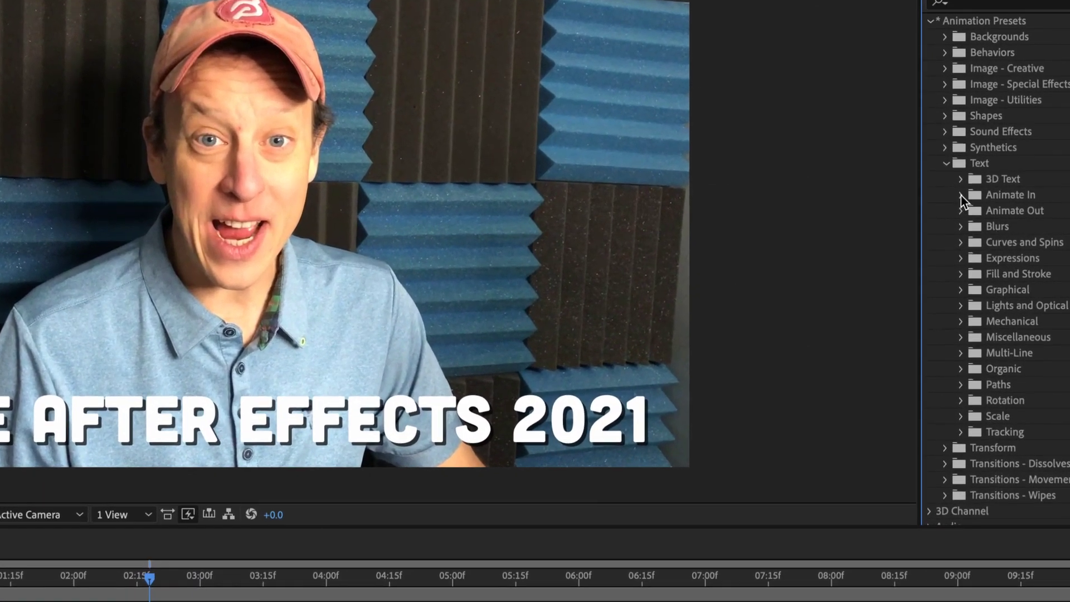
pyautogui.click(961, 195)
pyautogui.scroll(-1, 999, 252)
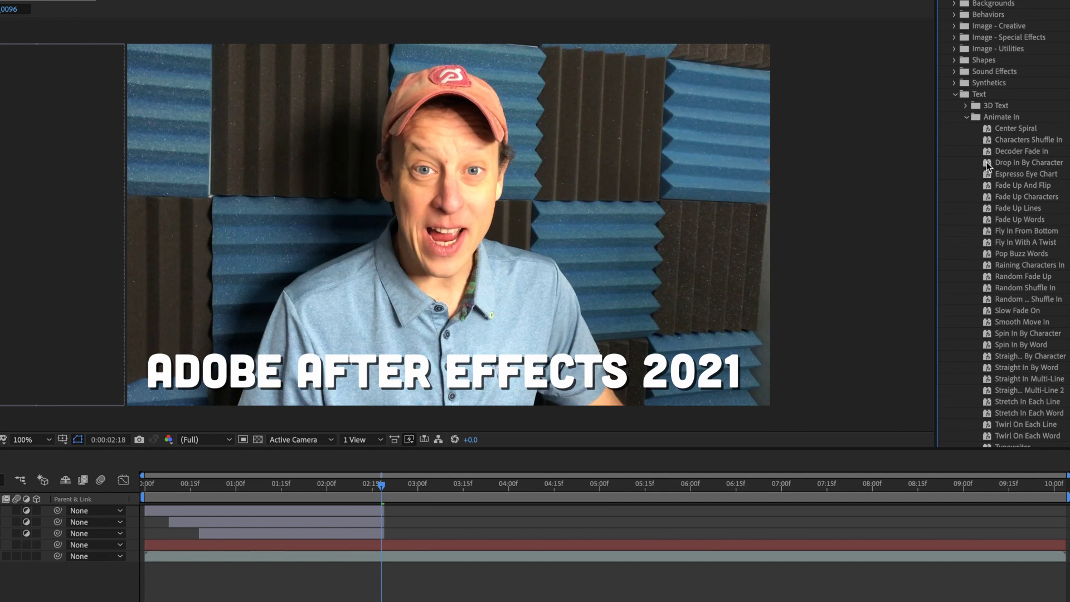
pyautogui.moveTo(984, 165); pyautogui.dragTo(475, 376)
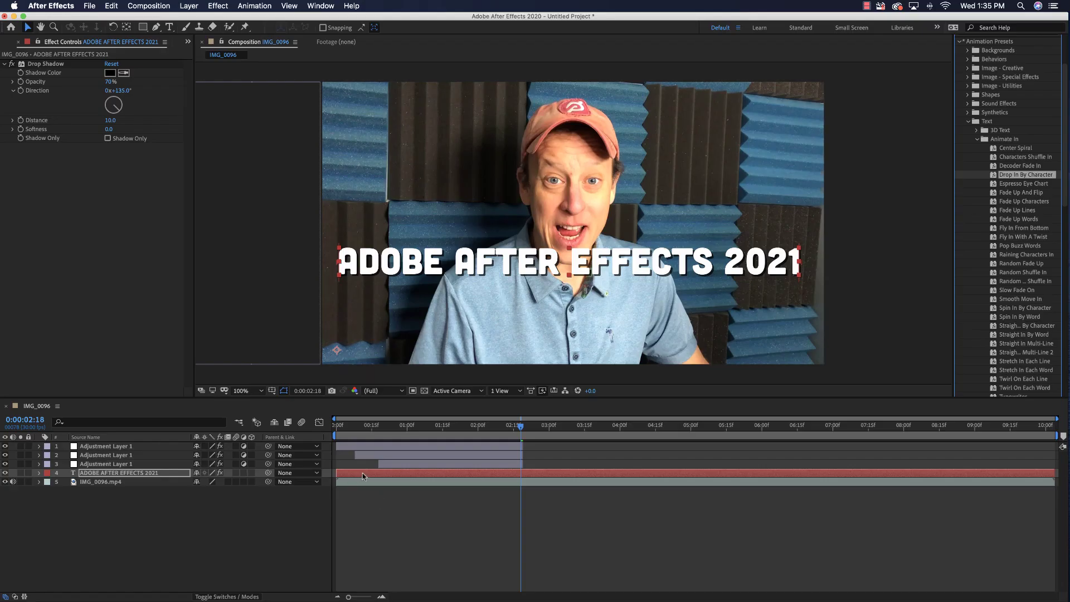
# Shift the title layer to start at 0:00:02:18 and preview the composition
pyautogui.click(362, 473)
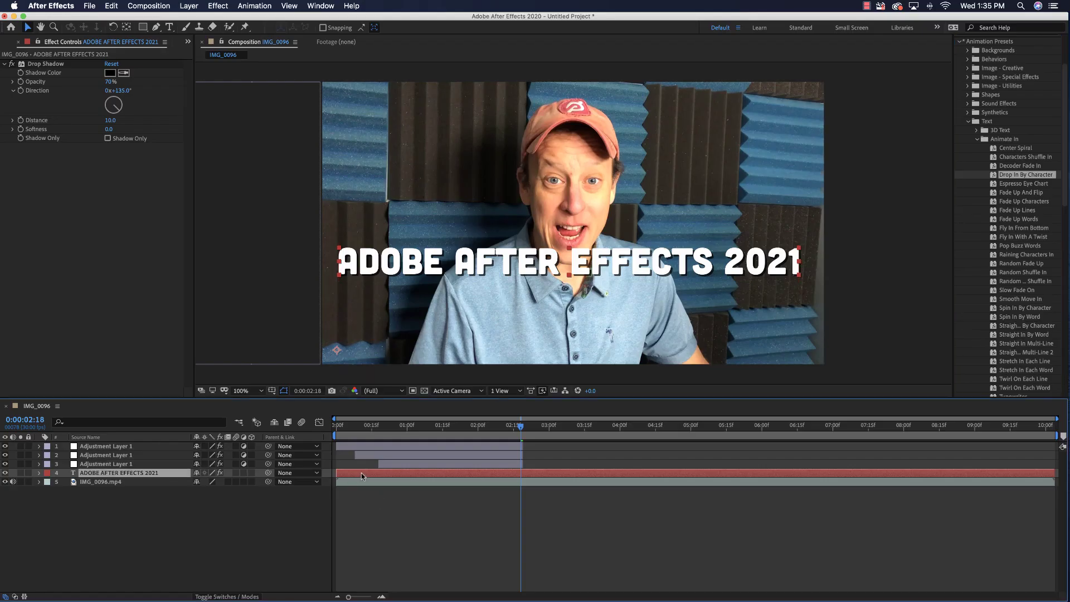
pyautogui.moveTo(361, 473); pyautogui.dragTo(545, 474)
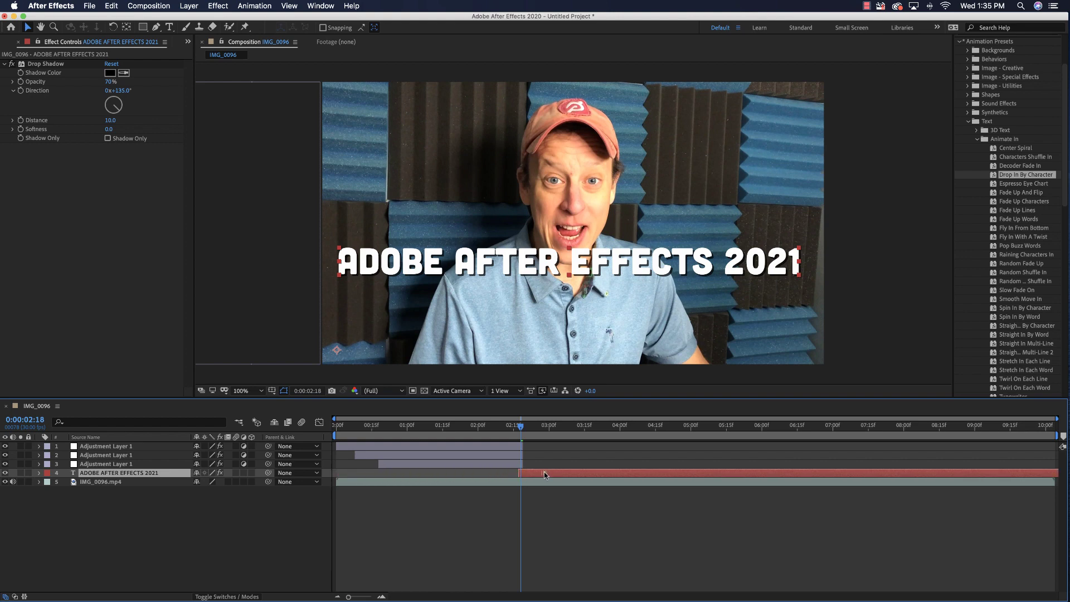
pyautogui.click(637, 427)
pyautogui.press('space')
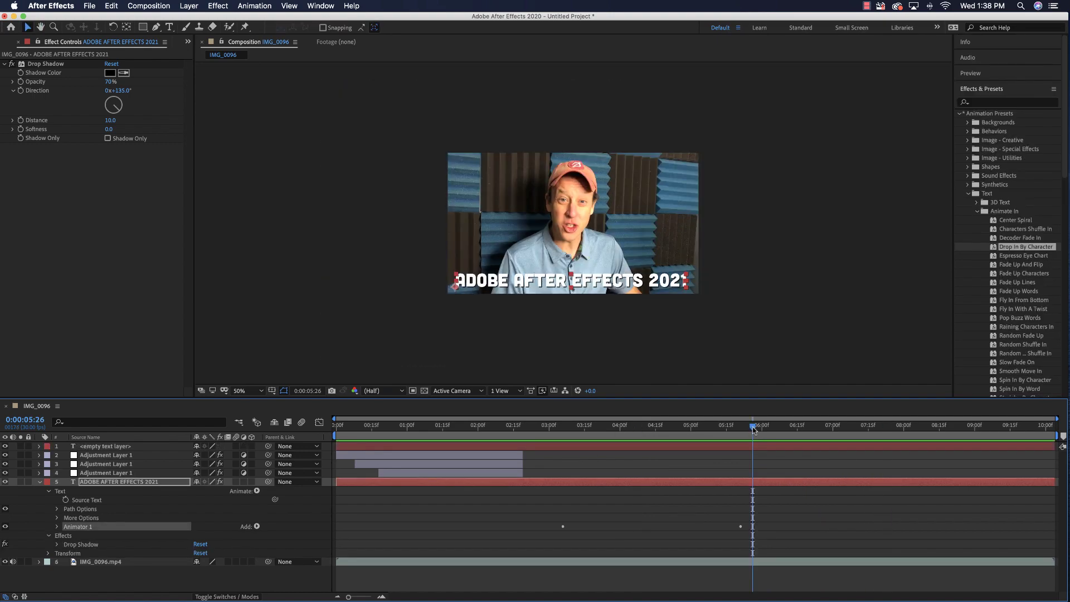
# Trim the title layer's start to where the adjustment layers end, and preview from 0:00:01:28
pyautogui.moveTo(752, 427); pyautogui.dragTo(538, 449)
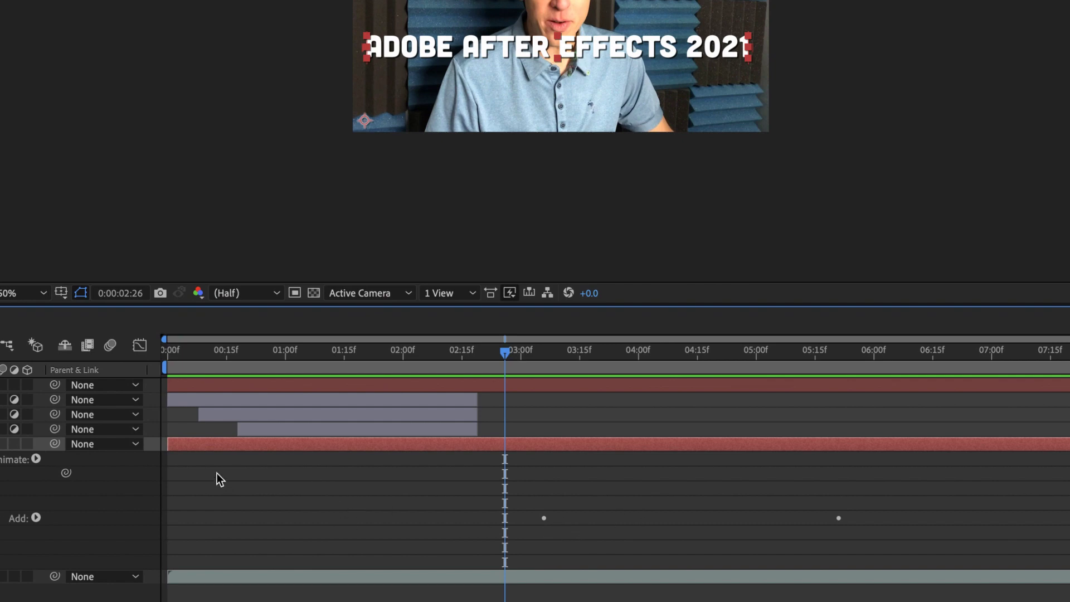
pyautogui.moveTo(168, 444); pyautogui.dragTo(476, 441)
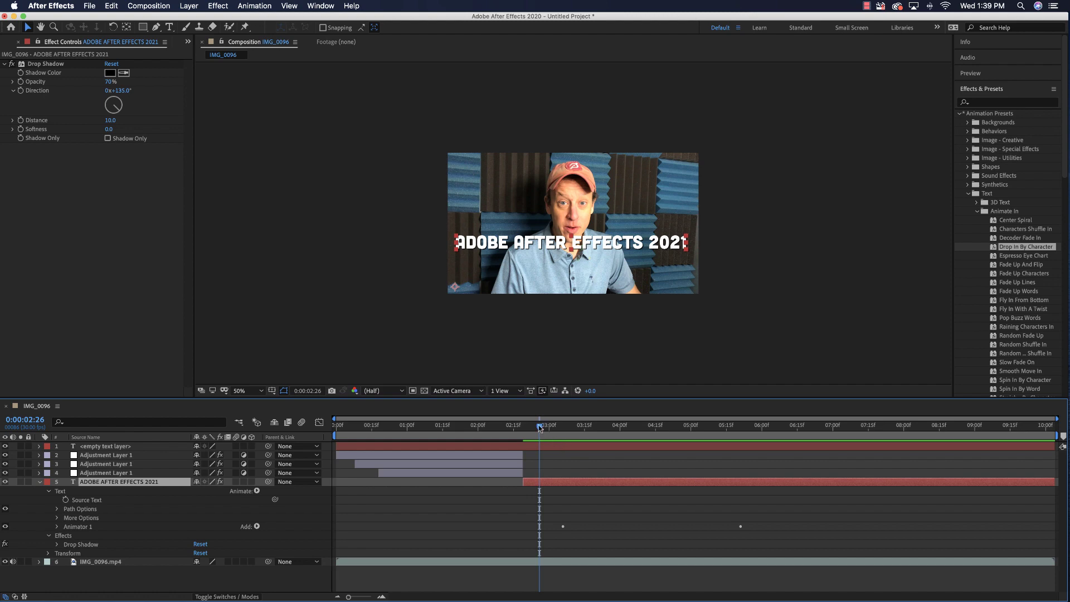
pyautogui.moveTo(538, 426); pyautogui.dragTo(474, 425)
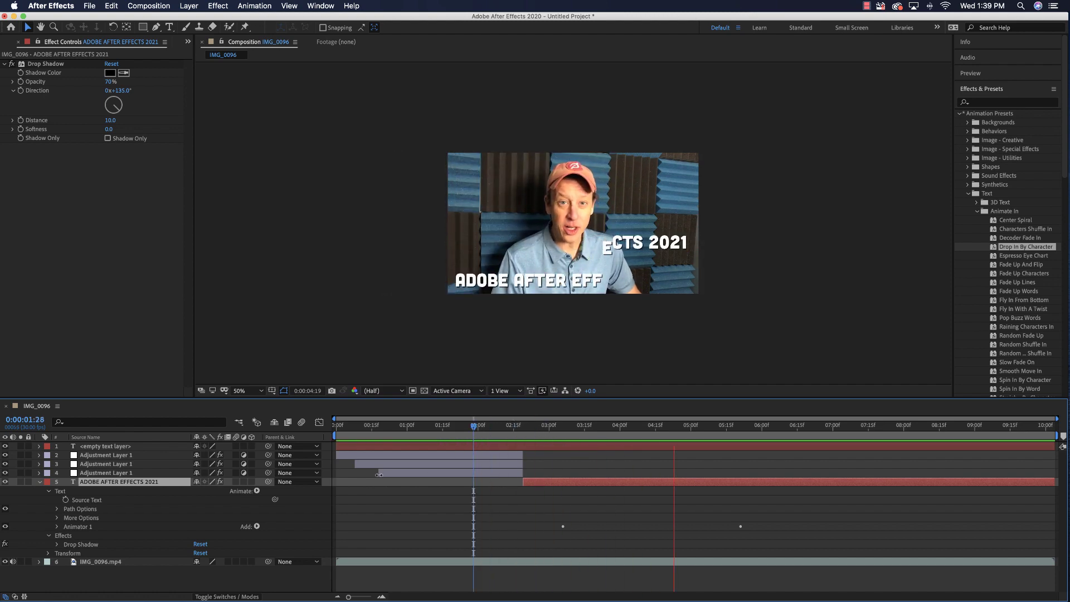
pyautogui.press('space')
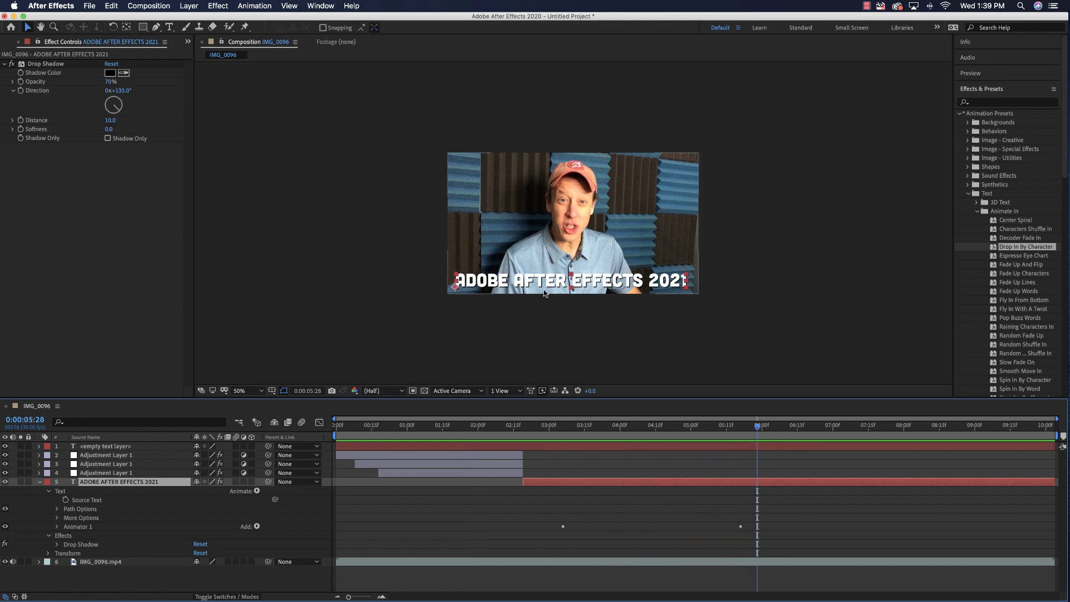
# Set the title's Animator 1 Position to 0.0, -1039.0 so the letters drop from higher up, and preview the animation
pyautogui.click(570, 488)
pyautogui.click(552, 483)
pyautogui.moveTo(758, 426); pyautogui.dragTo(532, 427)
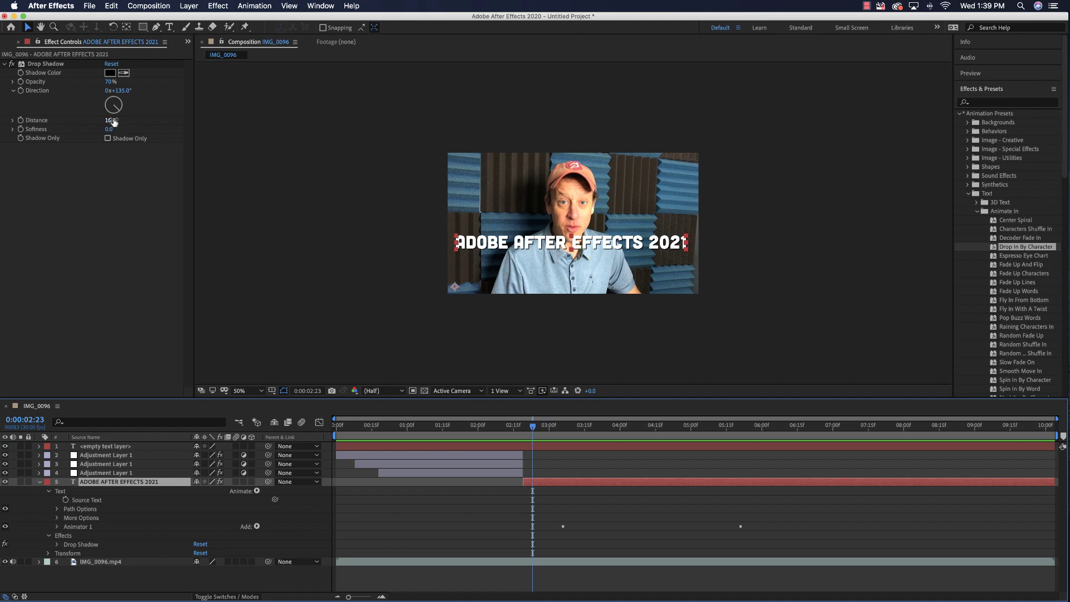
pyautogui.click(57, 527)
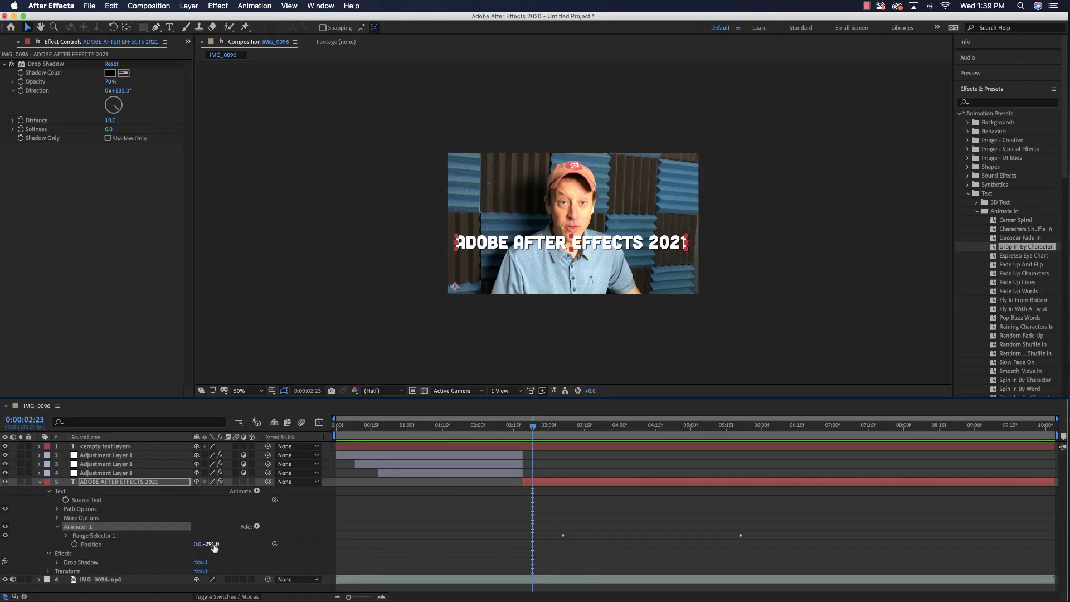
pyautogui.moveTo(213, 548); pyautogui.dragTo(27, 547)
pyautogui.press('space')
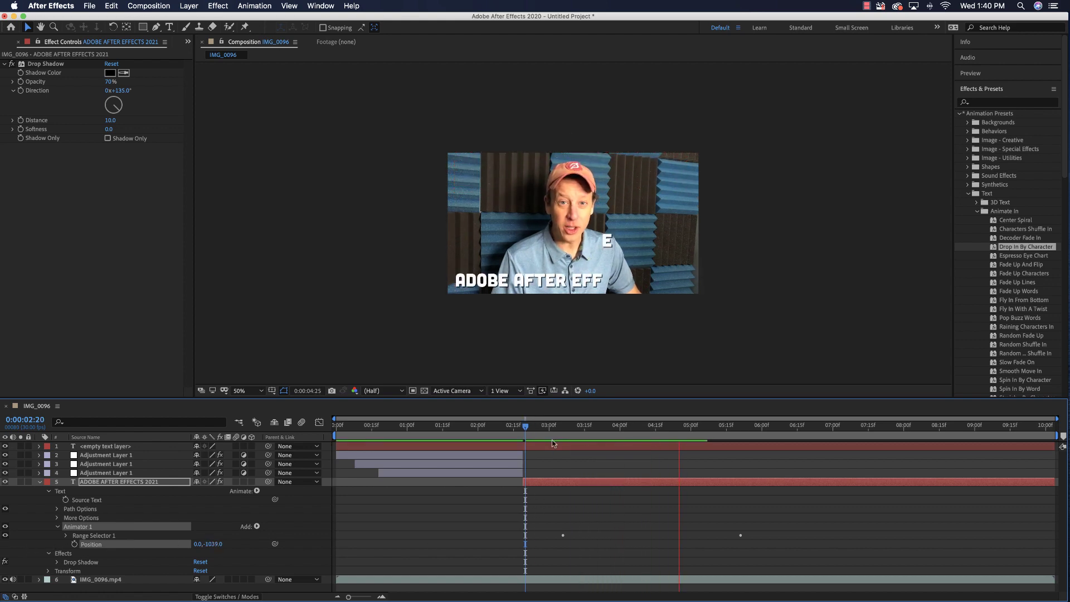
pyautogui.press('space')
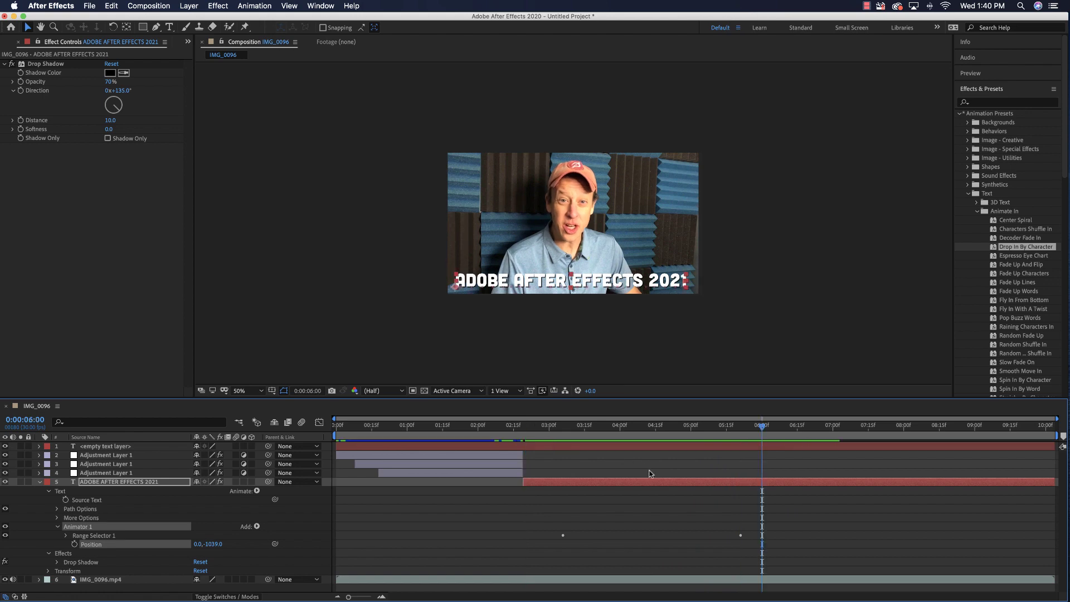
# Find the Text Bounce preset by searching for "bounce", apply it to the title layer at 0:00:05:23, and preview it
pyautogui.click(39, 482)
pyautogui.moveTo(657, 429); pyautogui.dragTo(747, 432)
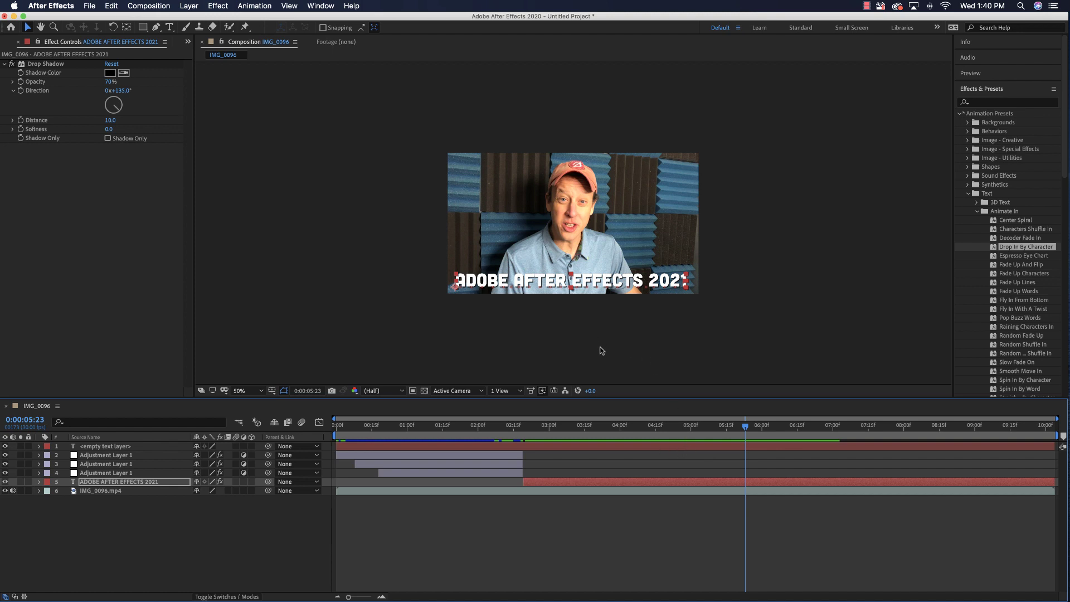
pyautogui.press('/')
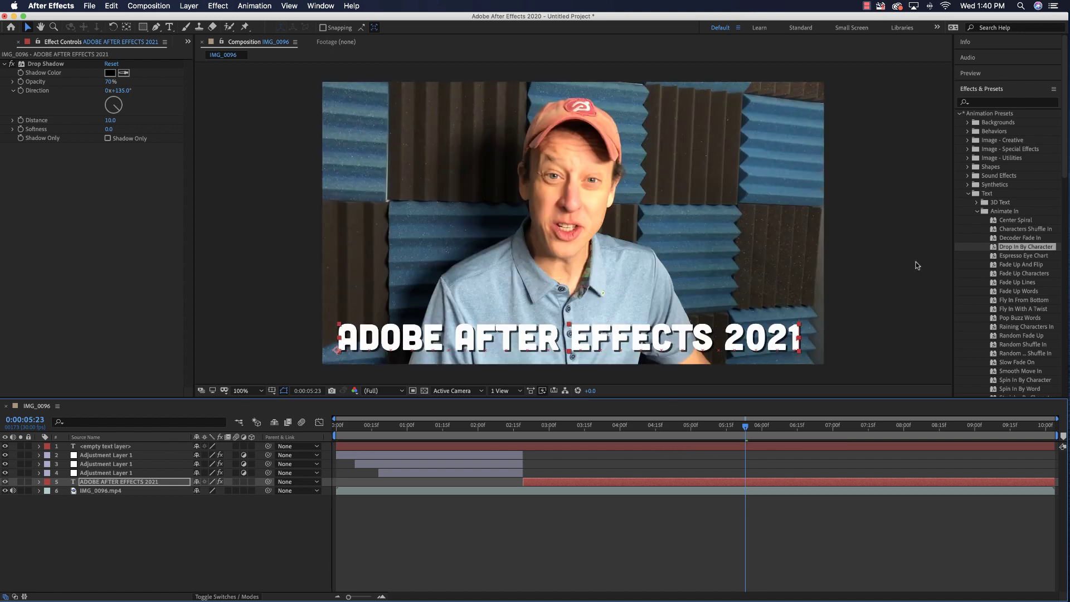
pyautogui.click(986, 102)
pyautogui.write('bounce')
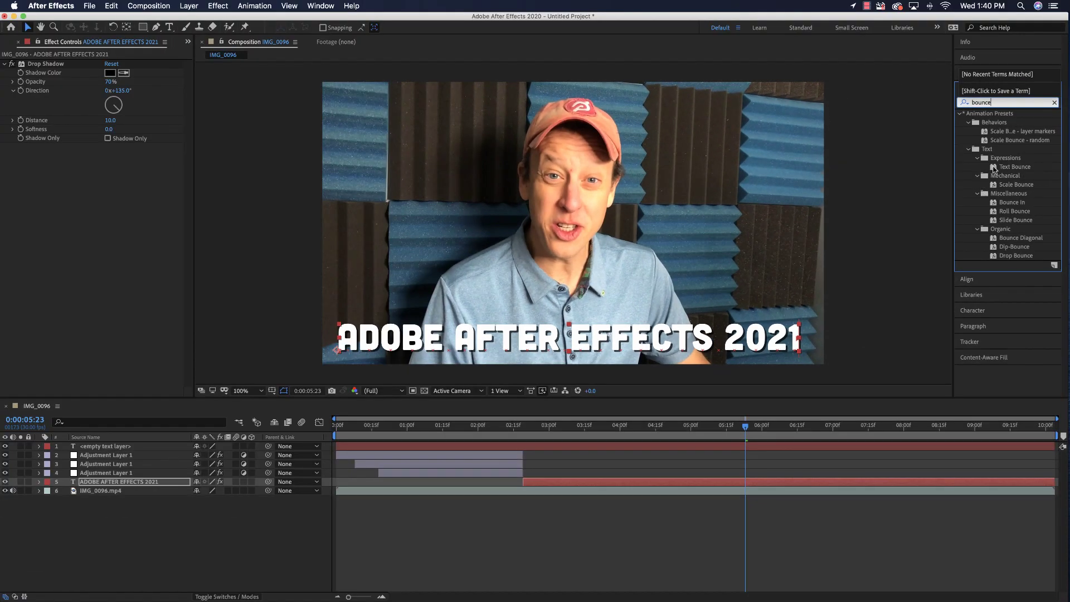
pyautogui.moveTo(994, 168); pyautogui.dragTo(567, 484)
pyautogui.moveTo(745, 428); pyautogui.dragTo(508, 426)
pyautogui.press('space')
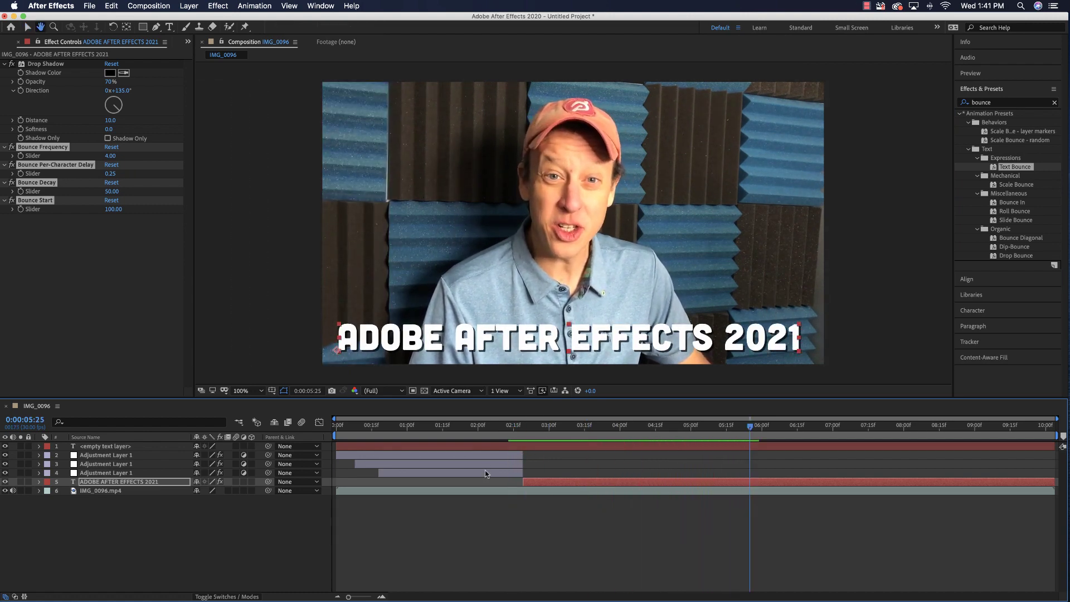
pyautogui.press('space')
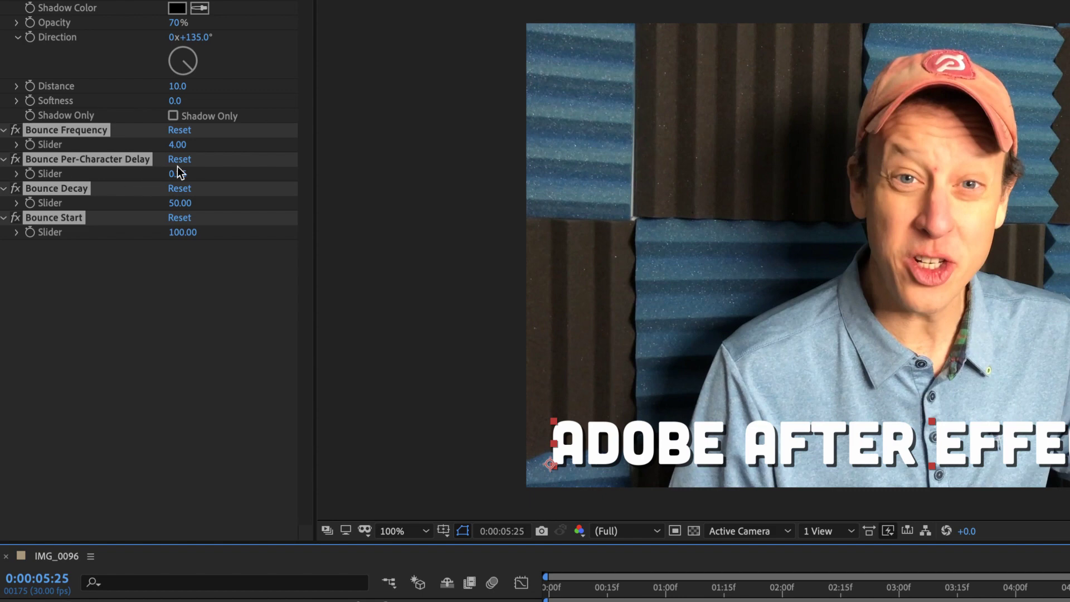
# Adjust the bounce sliders together to Frequency 4.35, Per-Character Delay 0.60, Decay 50.35 and Start 100.35, and preview the title
pyautogui.moveTo(177, 147); pyautogui.dragTo(184, 146)
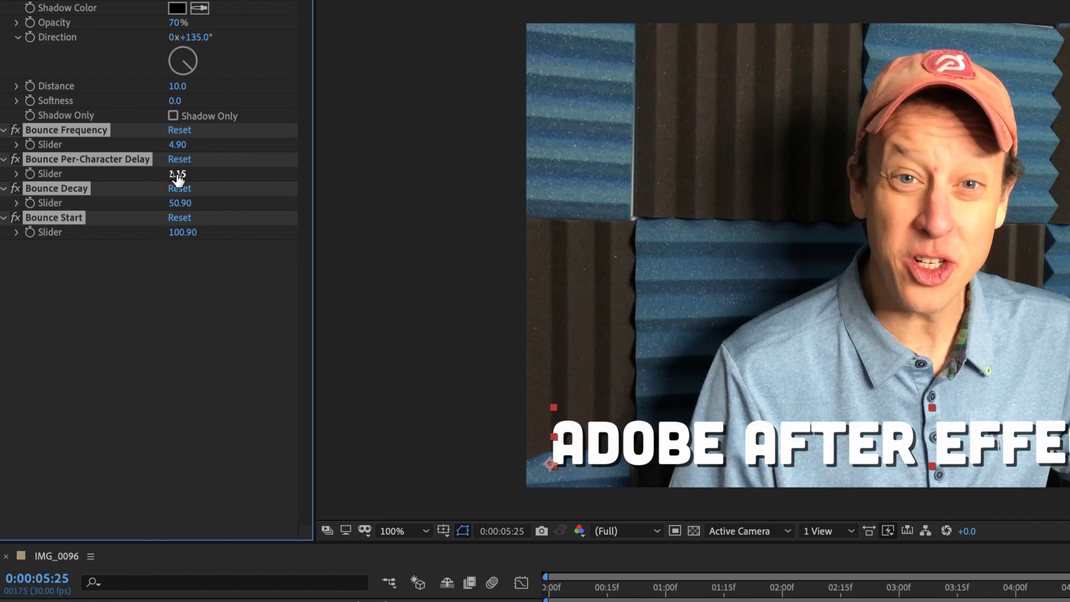
pyautogui.moveTo(178, 177); pyautogui.dragTo(139, 184)
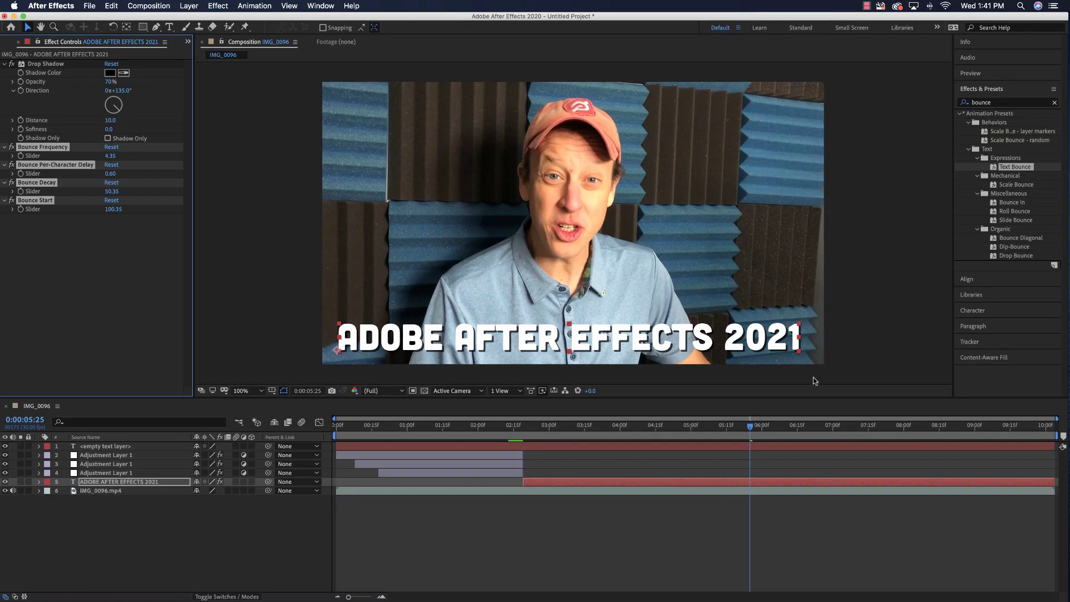
pyautogui.click(535, 441)
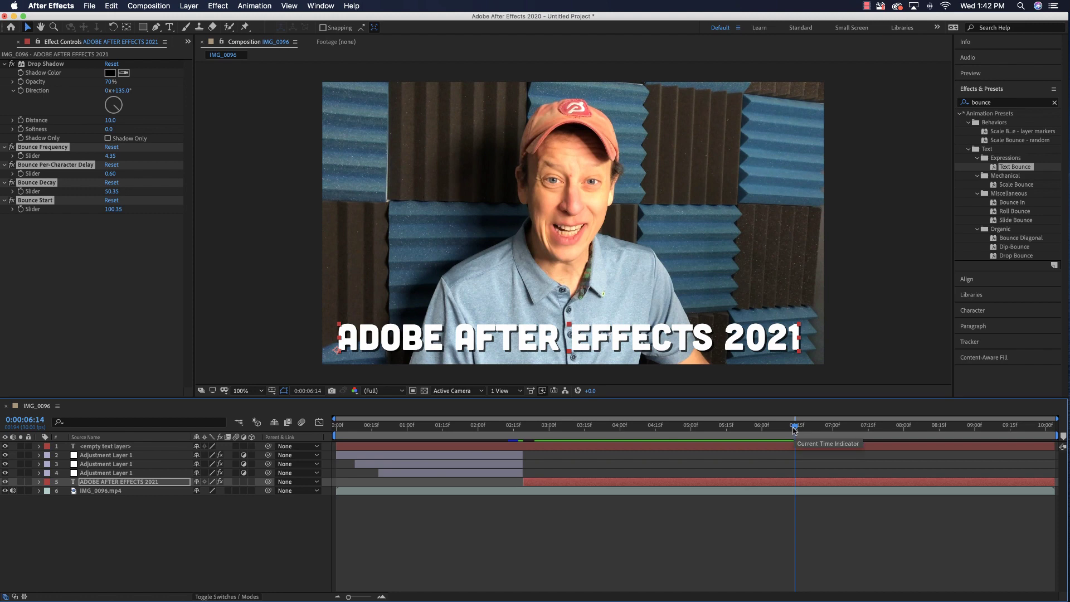
pyautogui.click(473, 426)
pyautogui.press('space')
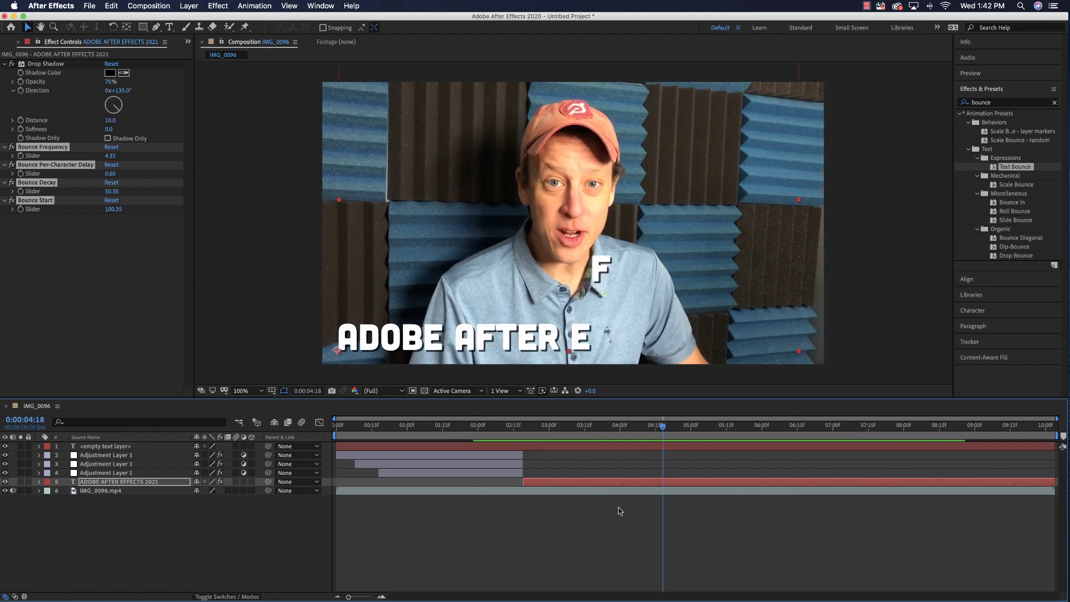
# Move the title layer earlier so it starts before the adjustment layers end, and preview from 0:00:02:02
pyautogui.moveTo(647, 482); pyautogui.dragTo(617, 483)
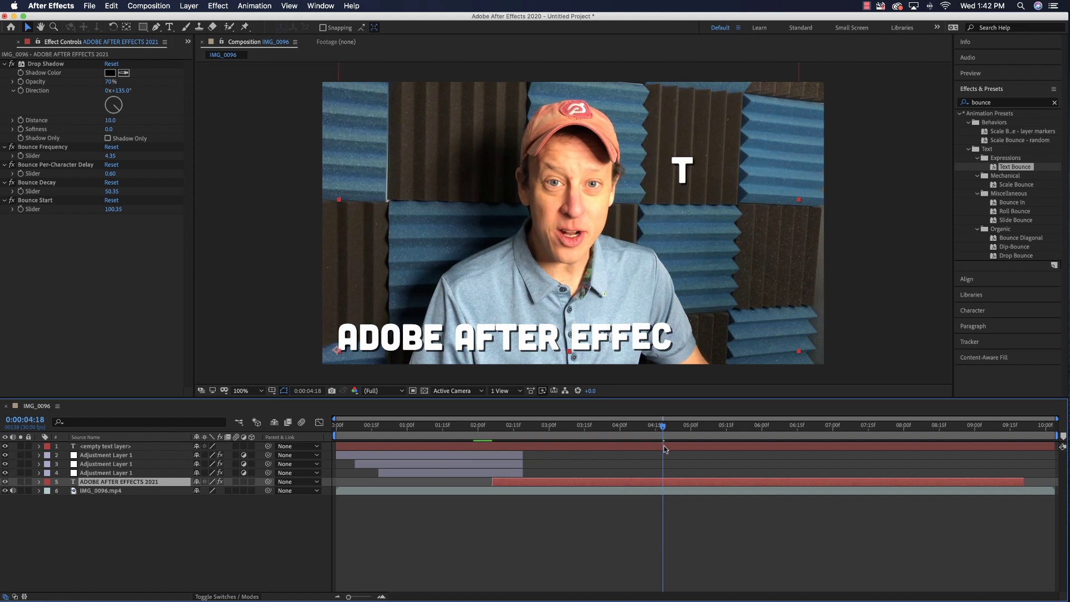
pyautogui.moveTo(664, 432); pyautogui.dragTo(483, 443)
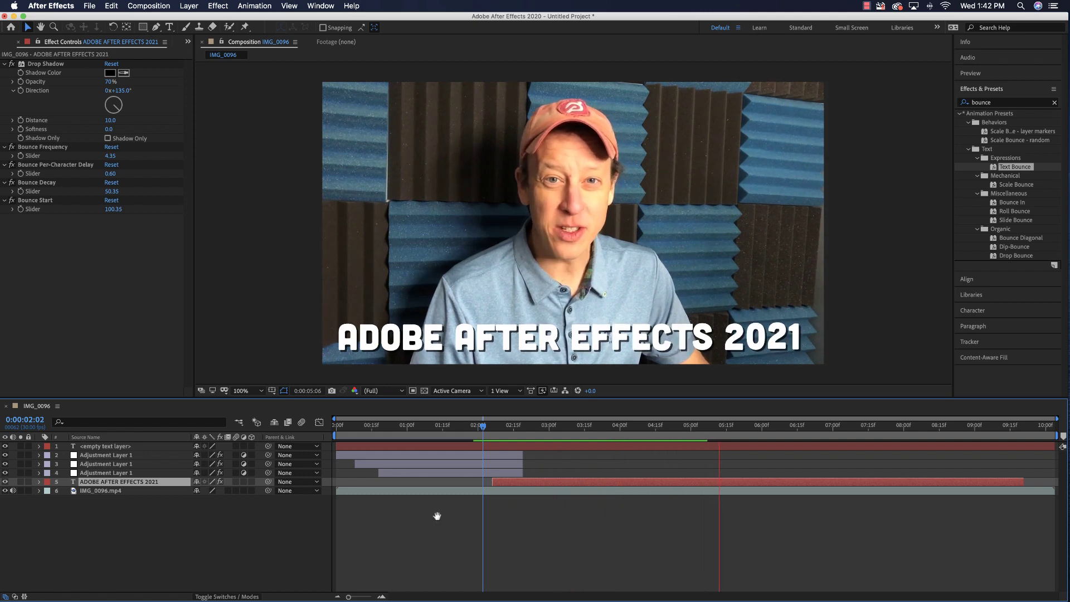
pyautogui.press('space')
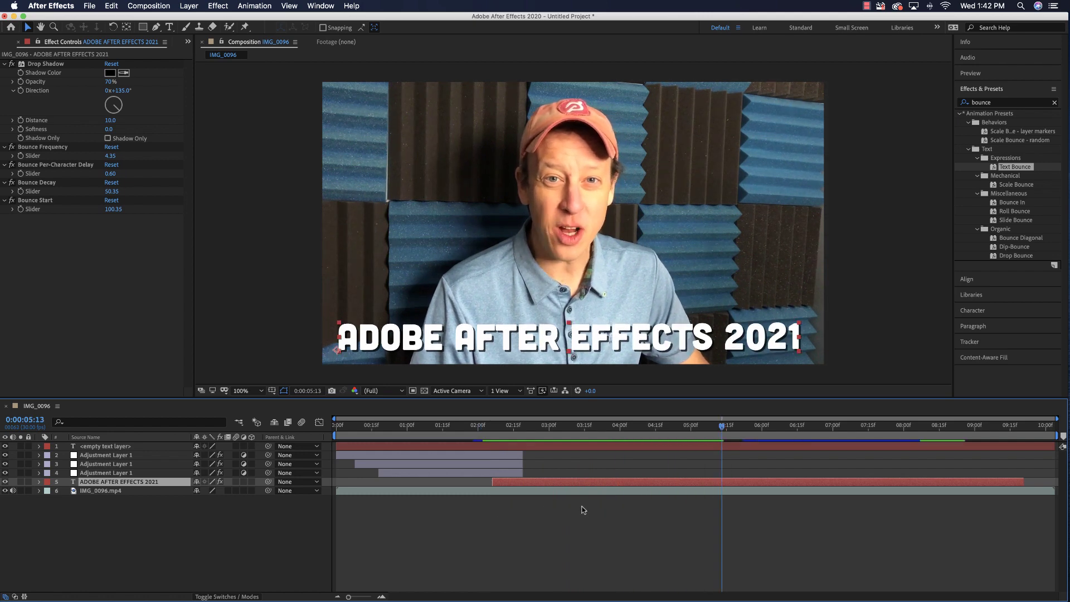
# Trim the title layer's end to 0:00:06:00
pyautogui.press('XF86AudioLowerVolume')
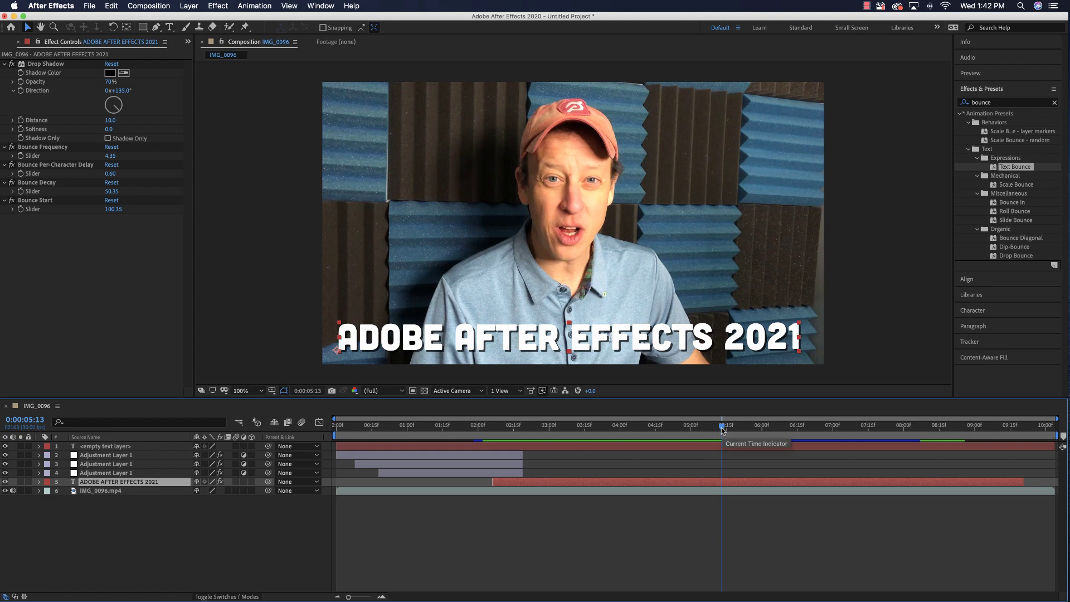
pyautogui.moveTo(722, 430); pyautogui.dragTo(711, 433)
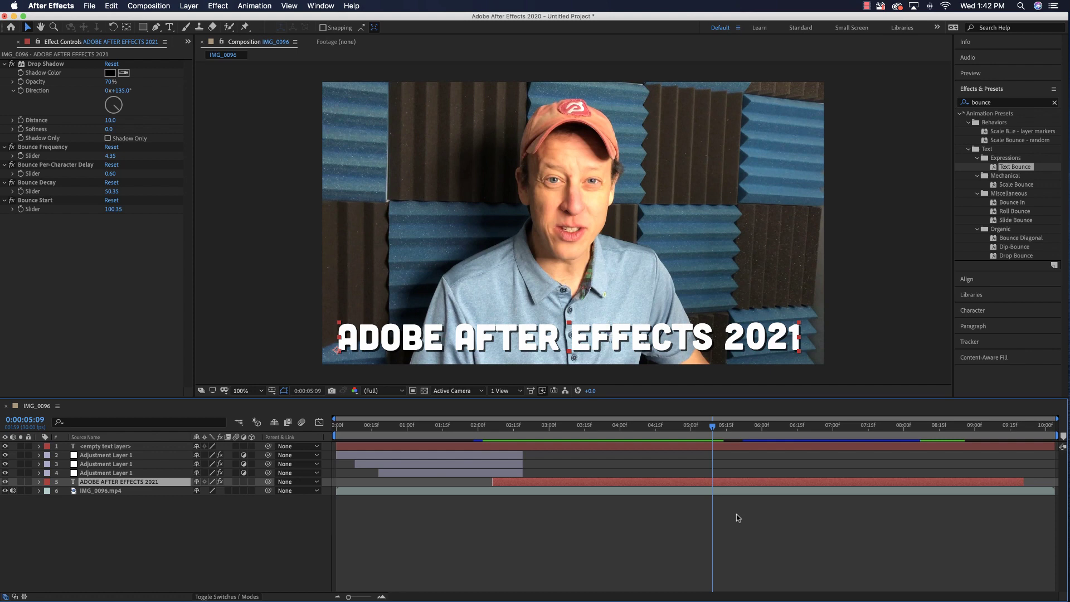
pyautogui.hotkey('alt', ']')
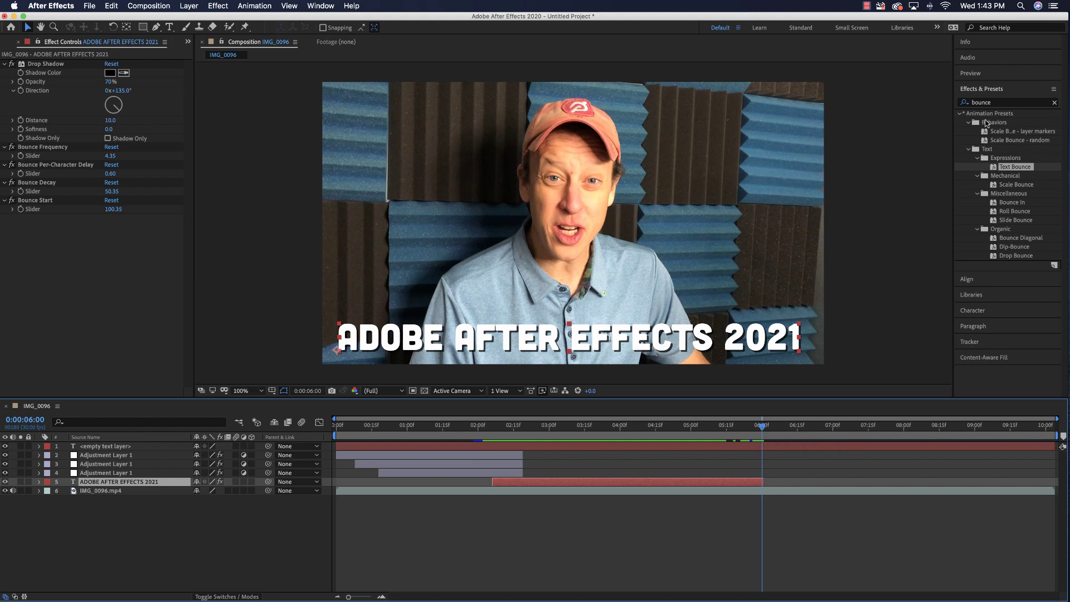
# Clear the preset search and open the Animate Out group of the text animation presets
pyautogui.click(998, 104)
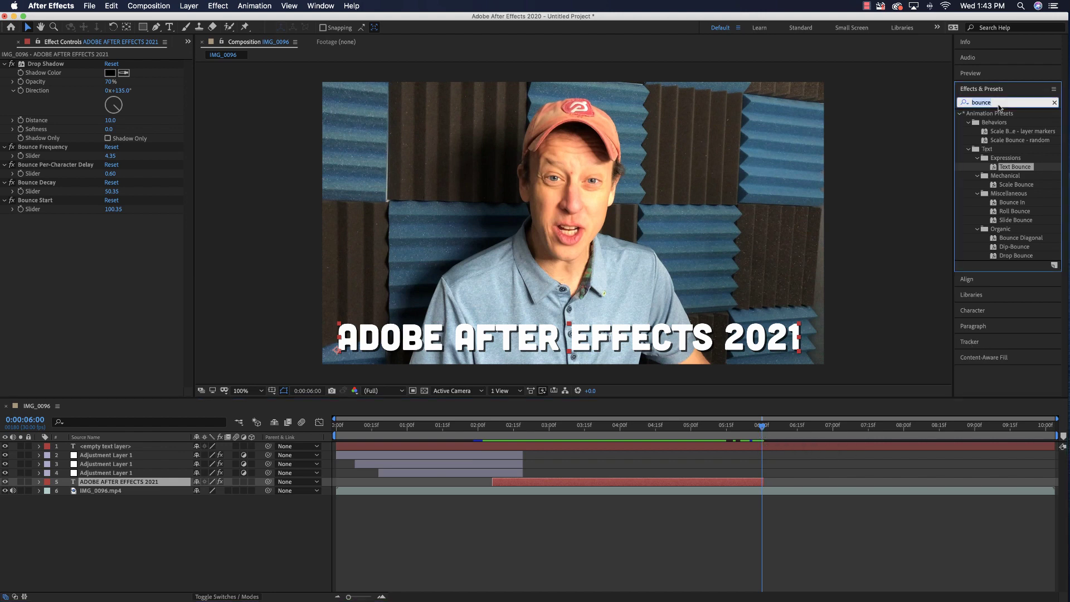
pyautogui.press('super+a')
pyautogui.press('BackSpace')
pyautogui.click(936, 112)
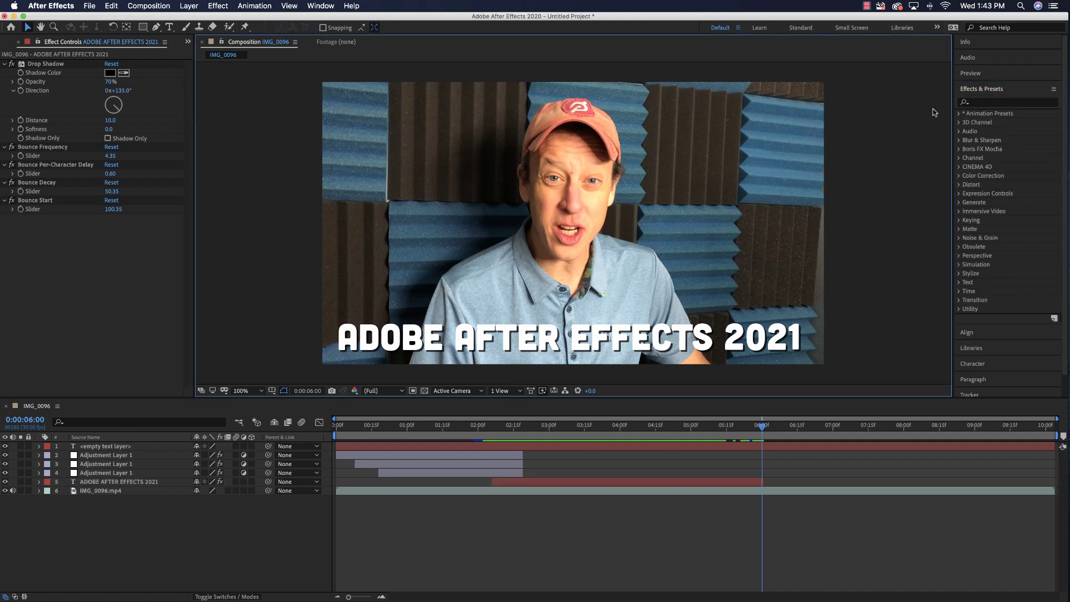
pyautogui.click(957, 114)
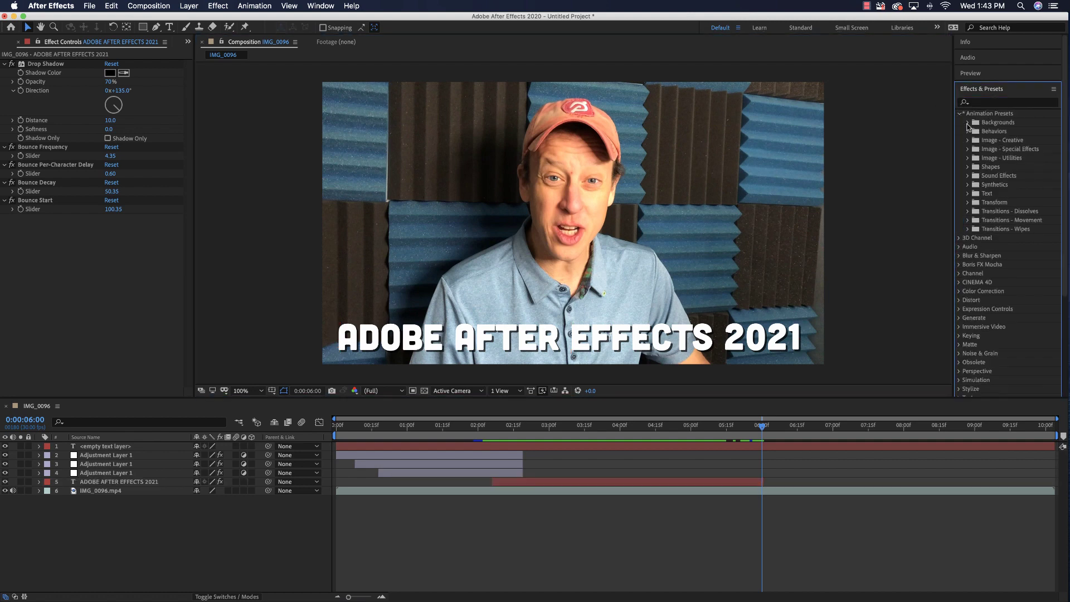
pyautogui.click(968, 193)
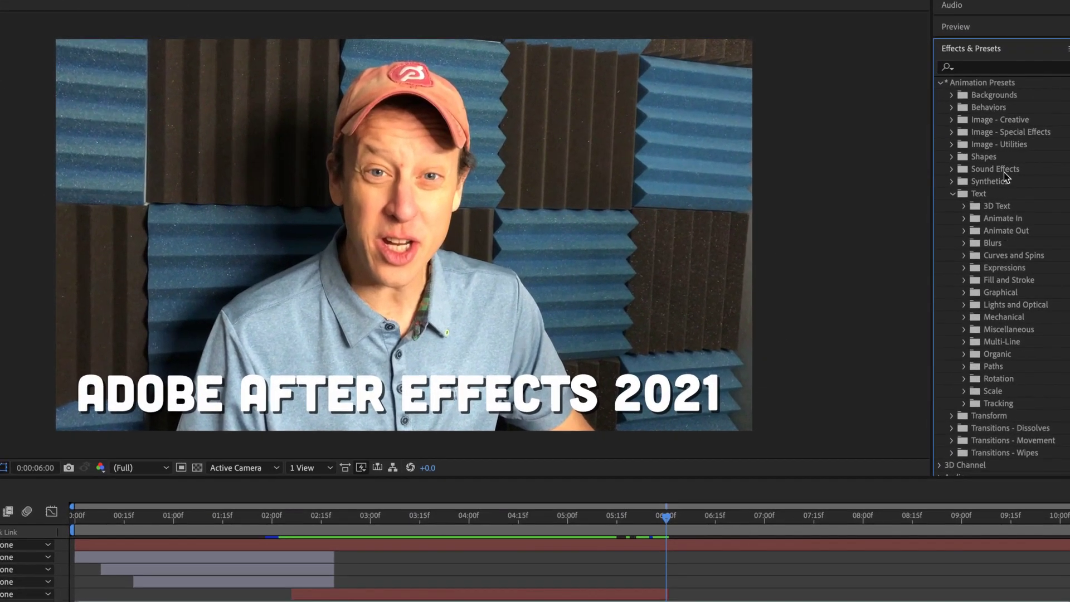
pyautogui.click(964, 231)
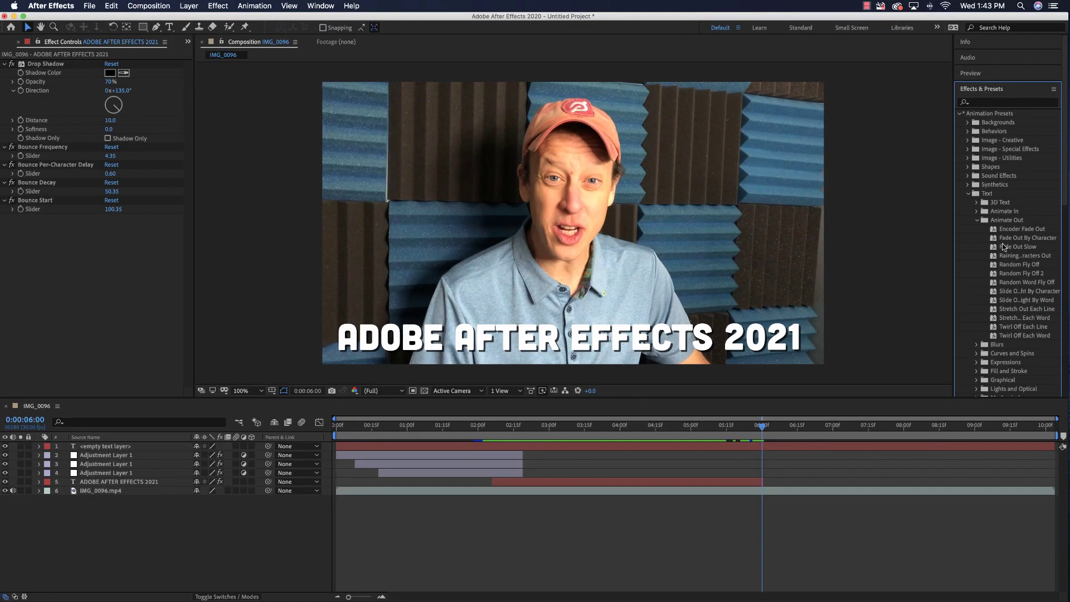
# Apply the Fade Out Slow preset to the title layer at 0:00:06:00 and preview the result
pyautogui.moveTo(998, 267); pyautogui.dragTo(698, 416)
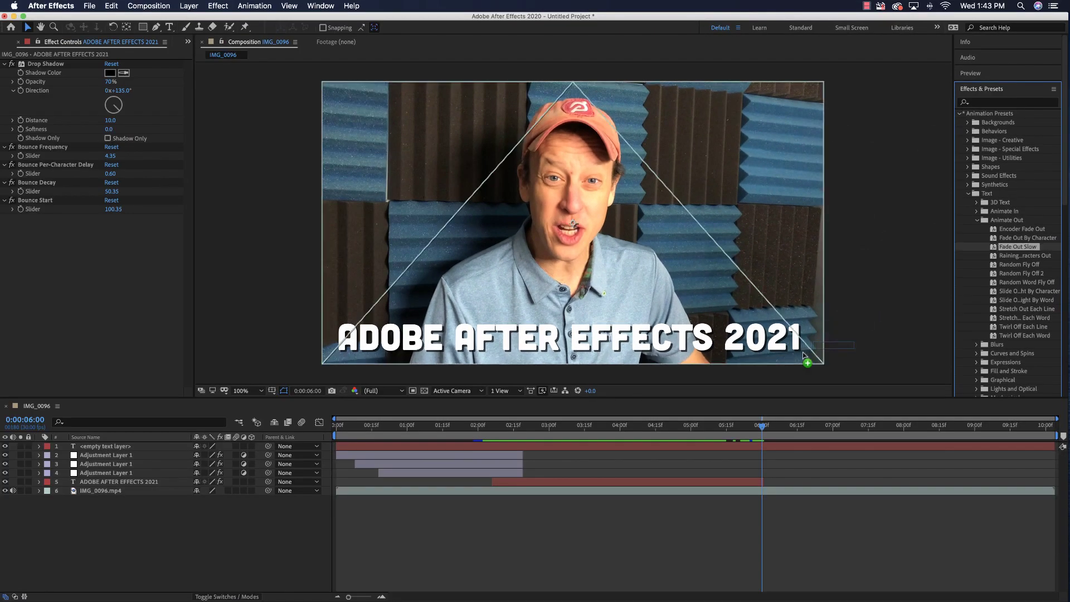
pyautogui.moveTo(802, 355); pyautogui.dragTo(741, 480)
pyautogui.moveTo(763, 433); pyautogui.dragTo(527, 453)
pyautogui.press('space')
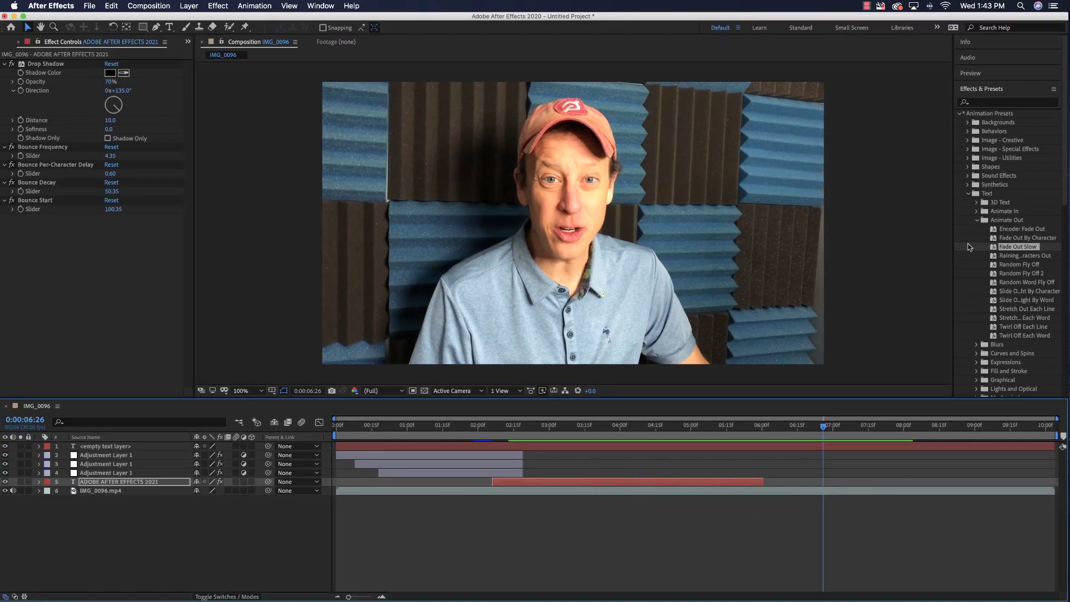
pyautogui.click(977, 220)
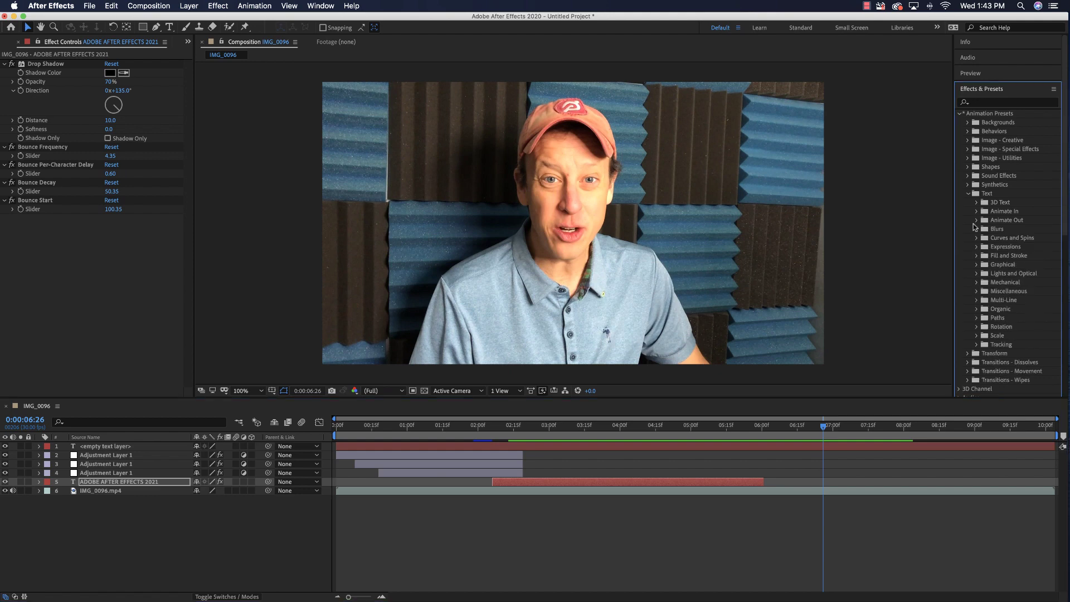
pyautogui.click(969, 194)
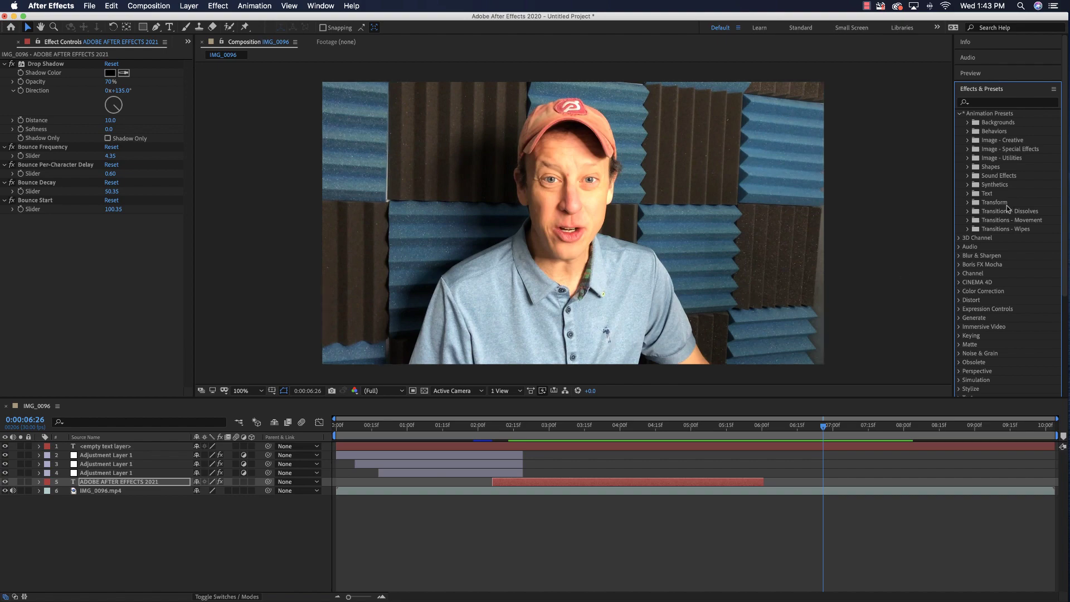
pyautogui.click(969, 194)
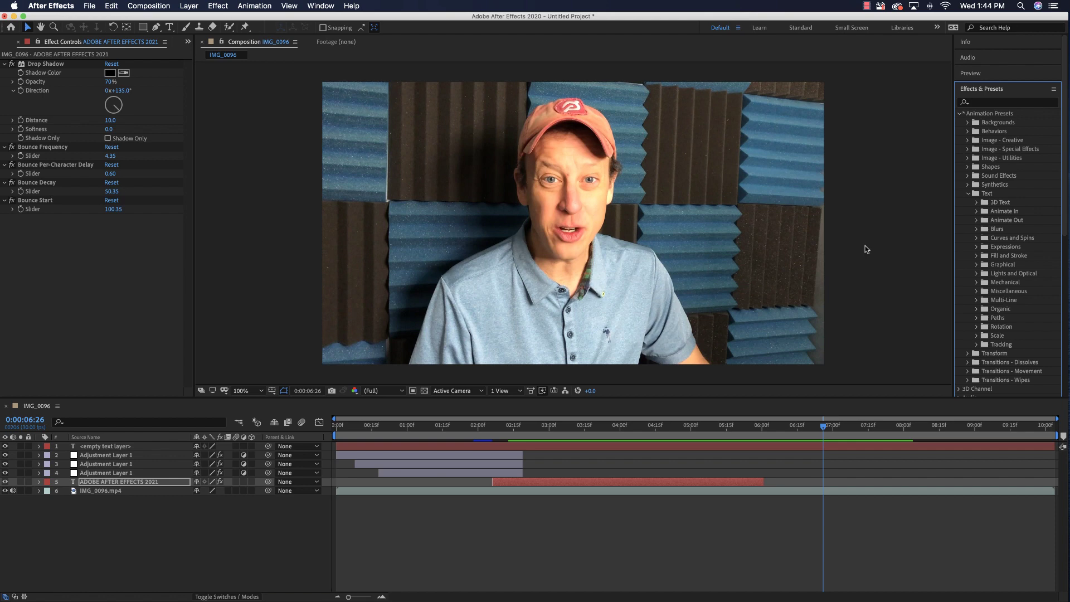
# Add a second title at the first title's end, 0:00:06:01, reading "TEXT SOLIDS & ADJUSTMENT LAYERS" over two lines, starting on the footage's left side
pyautogui.press('o')
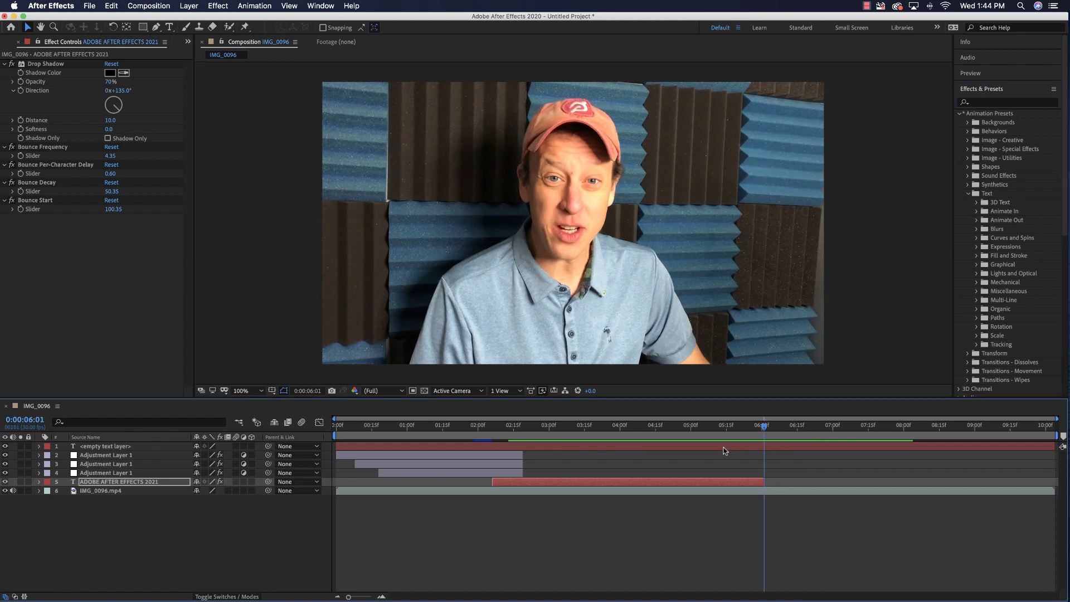
pyautogui.click(169, 27)
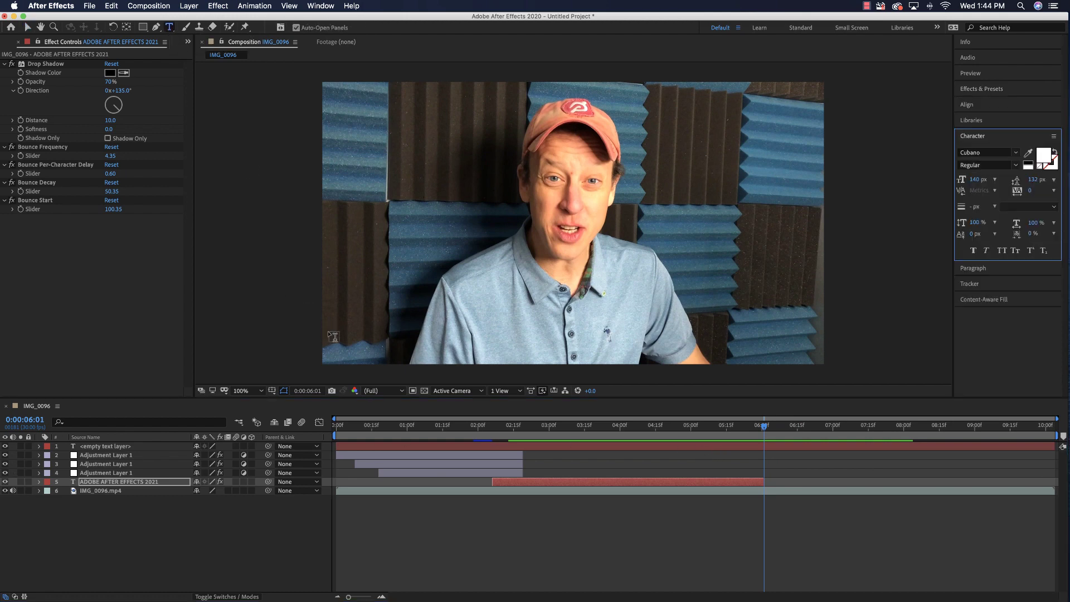
pyautogui.click(331, 299)
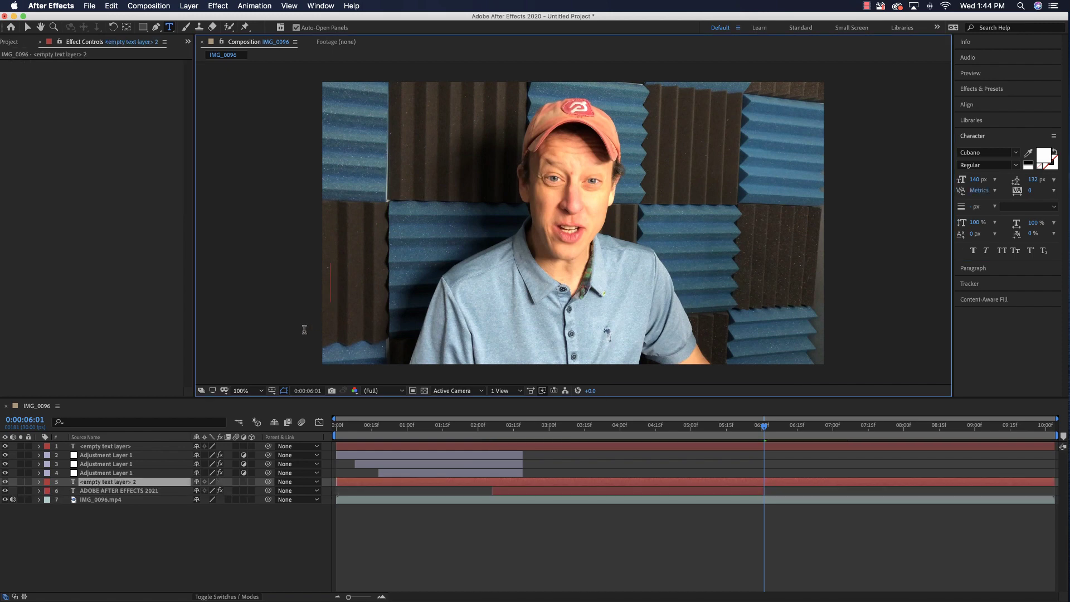
pyautogui.write('TEXT')
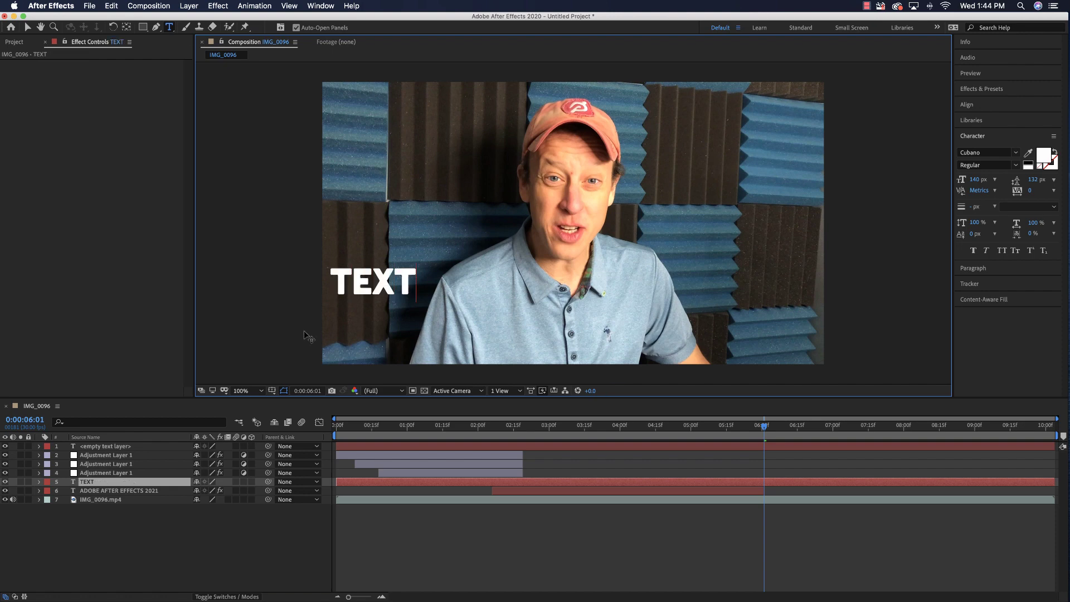
pyautogui.write(' SOLIDS &')
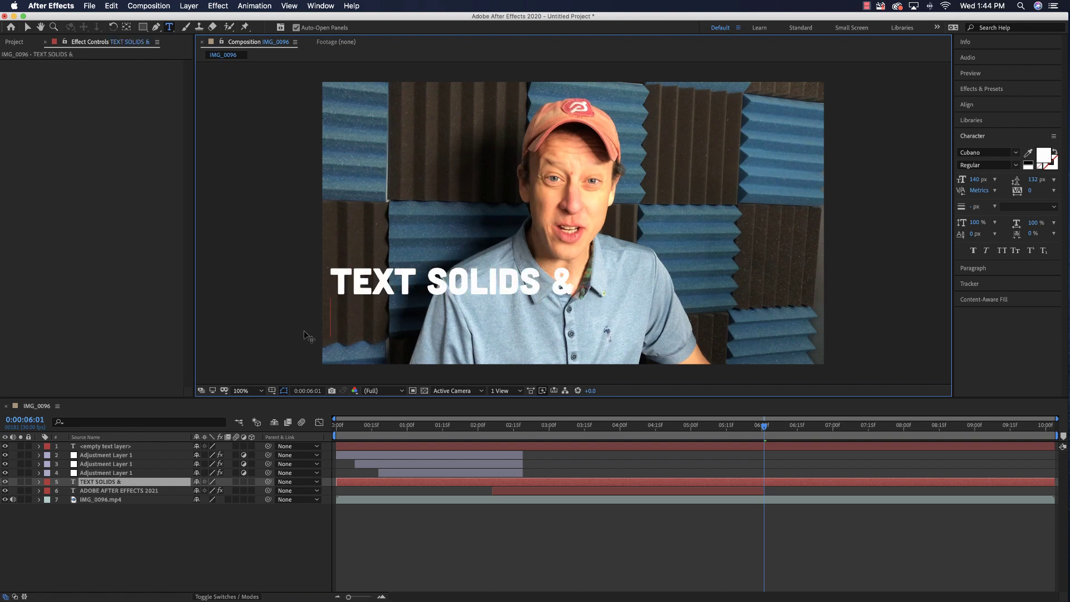
pyautogui.write(' ADJUSTMENT LAYERS')
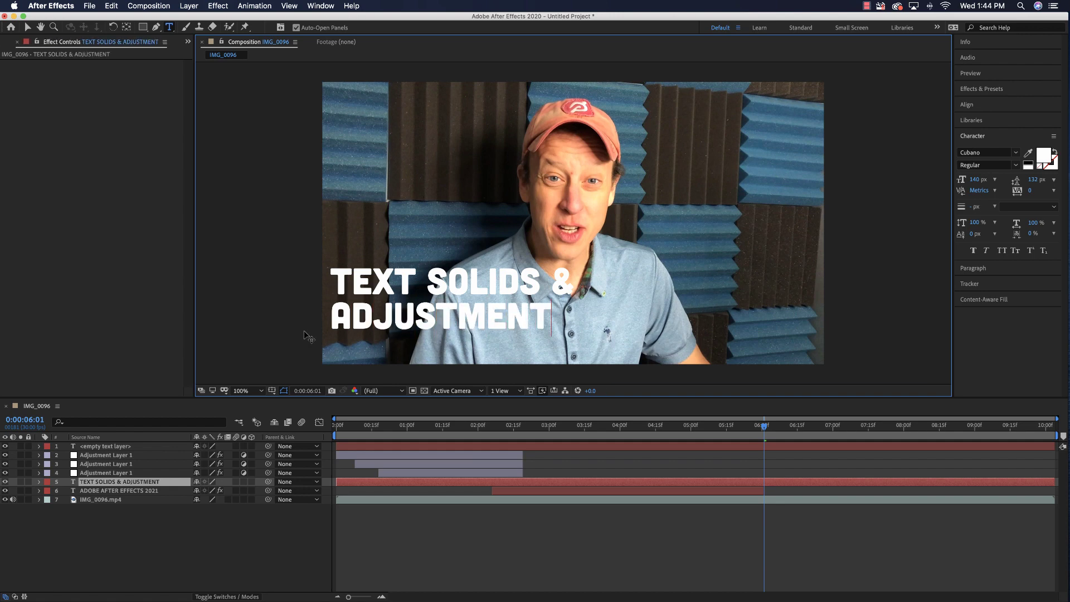
# Move the finished second title down to the footage's lower-left corner
pyautogui.click(27, 28)
pyautogui.moveTo(405, 284); pyautogui.dragTo(401, 308)
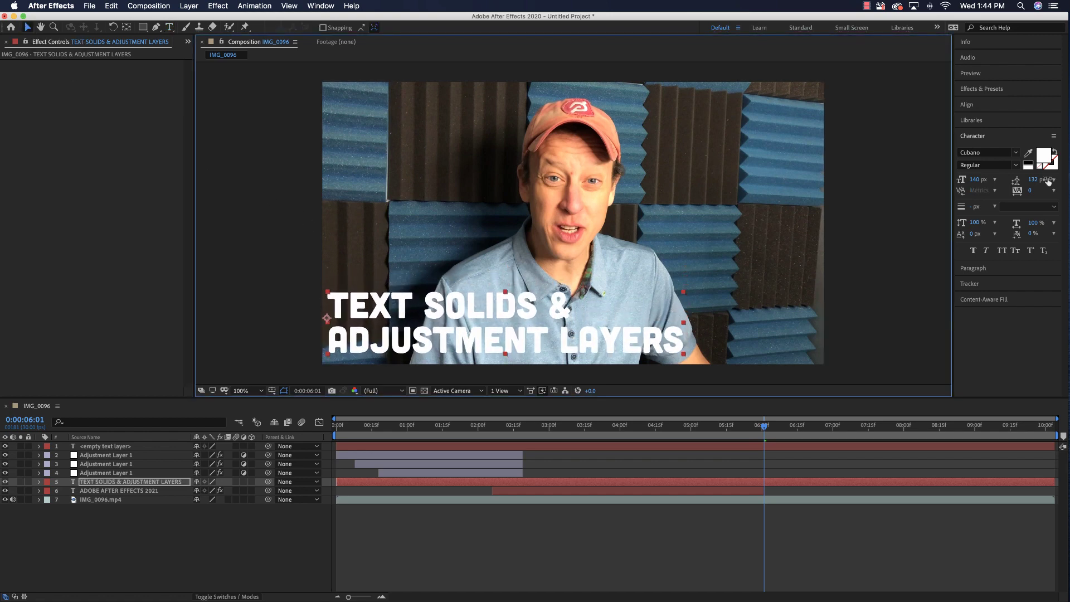
# Apply the Drop Shadow effect to the second title with 75% opacity and a distance of 10
pyautogui.click(996, 89)
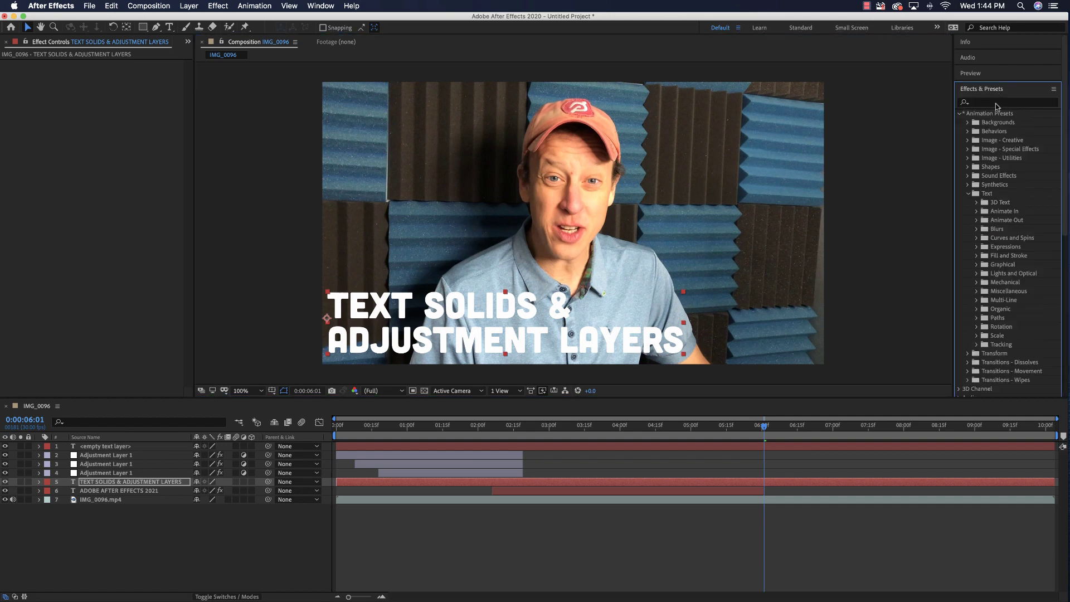
pyautogui.click(995, 103)
pyautogui.write('drop')
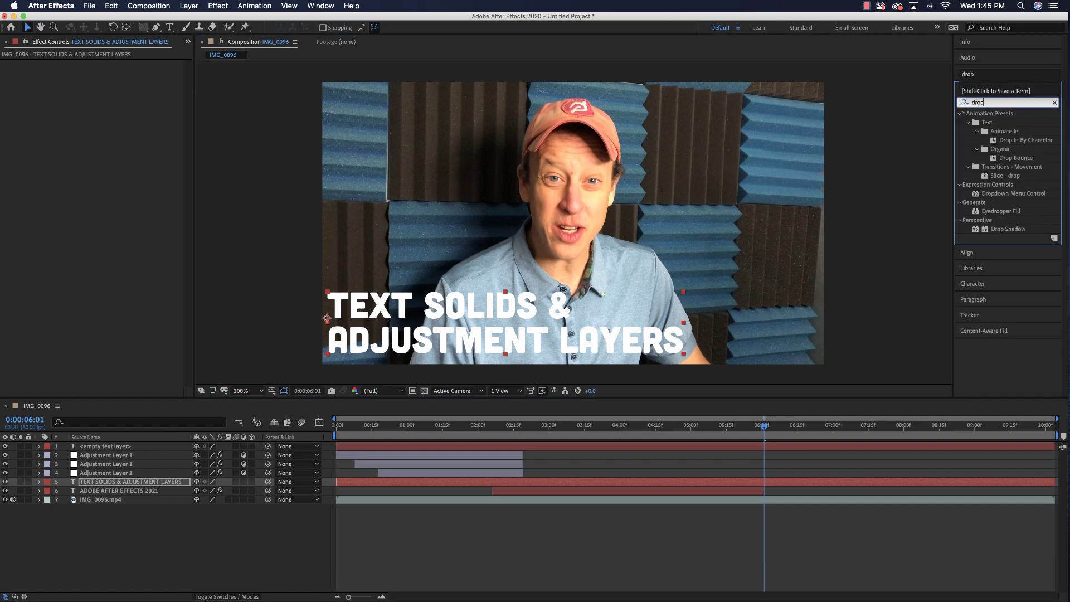
pyautogui.moveTo(979, 229); pyautogui.dragTo(487, 305)
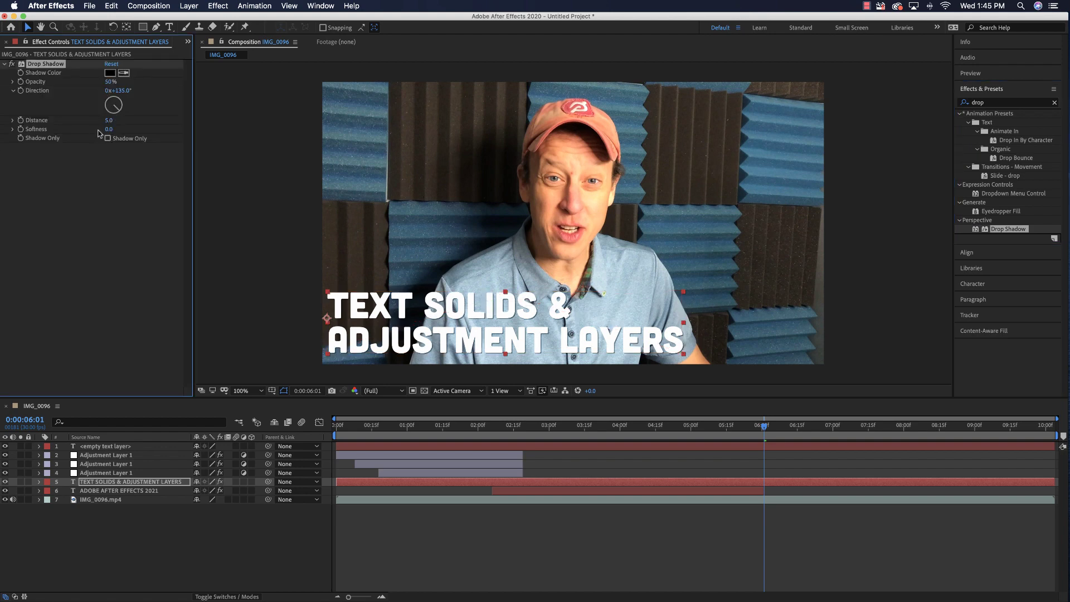
pyautogui.moveTo(109, 82); pyautogui.dragTo(140, 82)
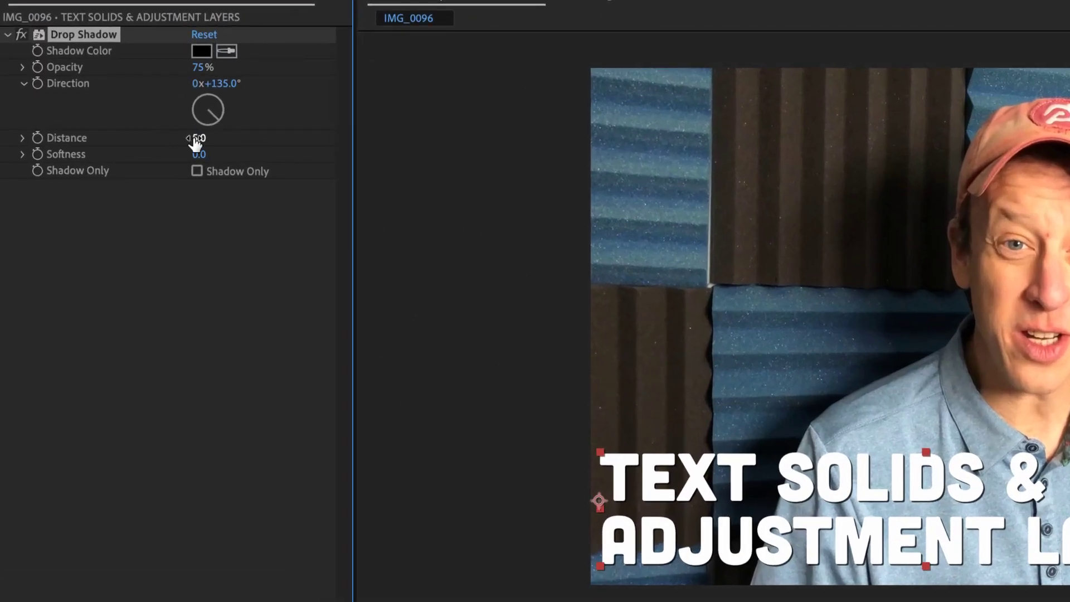
pyautogui.moveTo(195, 143); pyautogui.dragTo(207, 142)
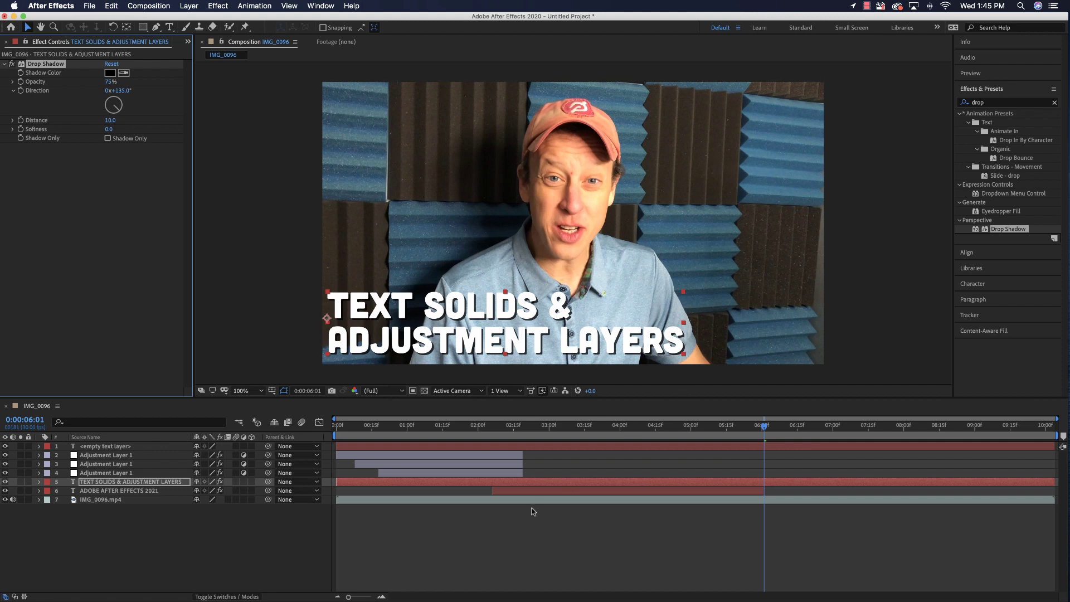
# Trim the second title layer's start to 0:00:06:01
pyautogui.click(456, 483)
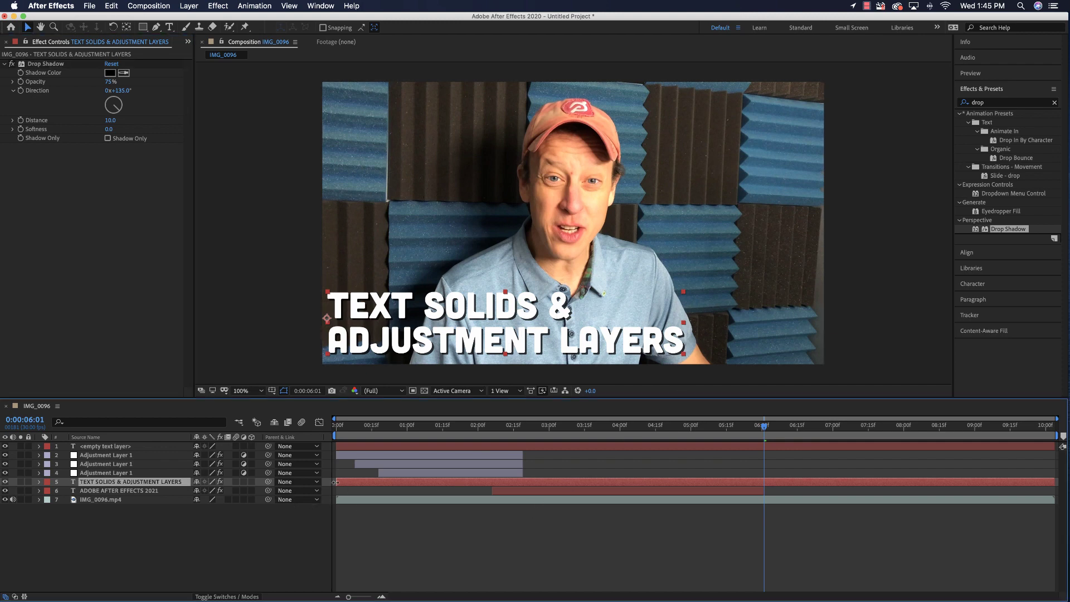
pyautogui.moveTo(338, 481); pyautogui.dragTo(759, 482)
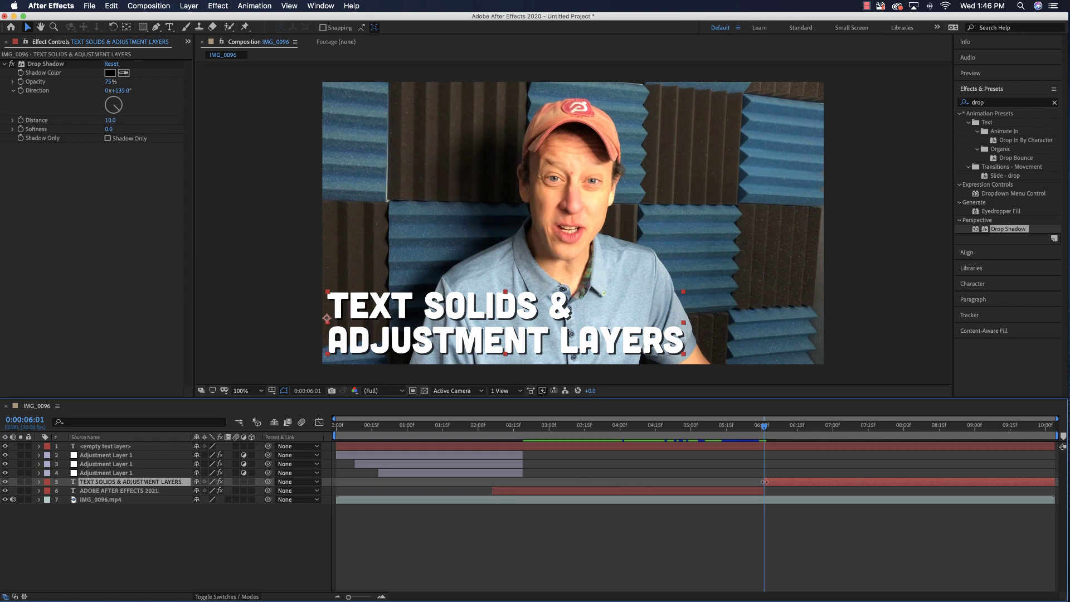
# Try the Bullet Train preset from the Blurs text presets on the second title at 0:00:06:07 and preview it
pyautogui.moveTo(764, 428); pyautogui.dragTo(778, 436)
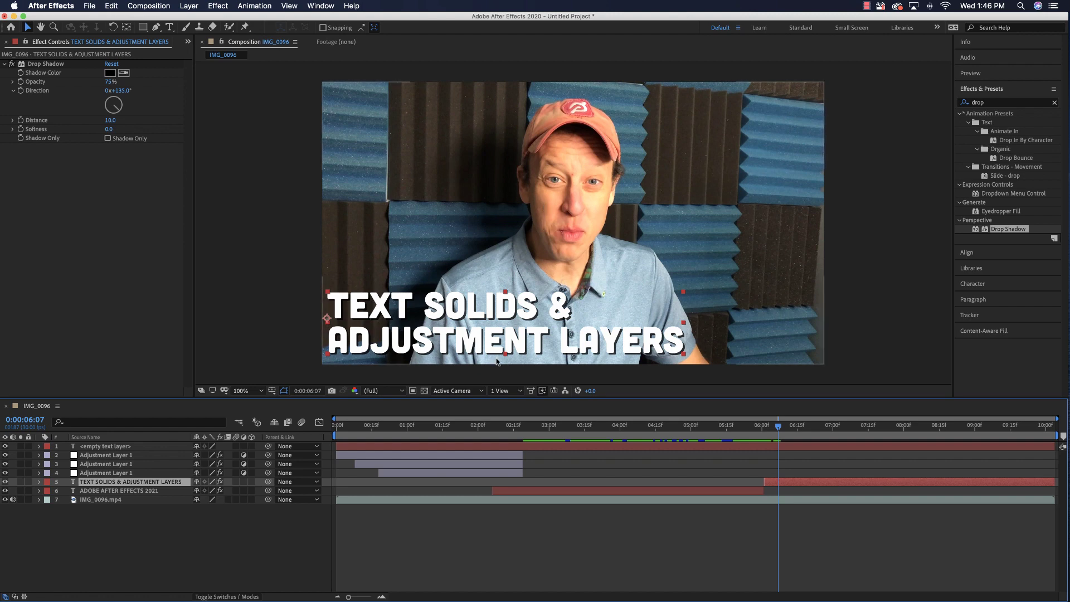
pyautogui.click(1054, 103)
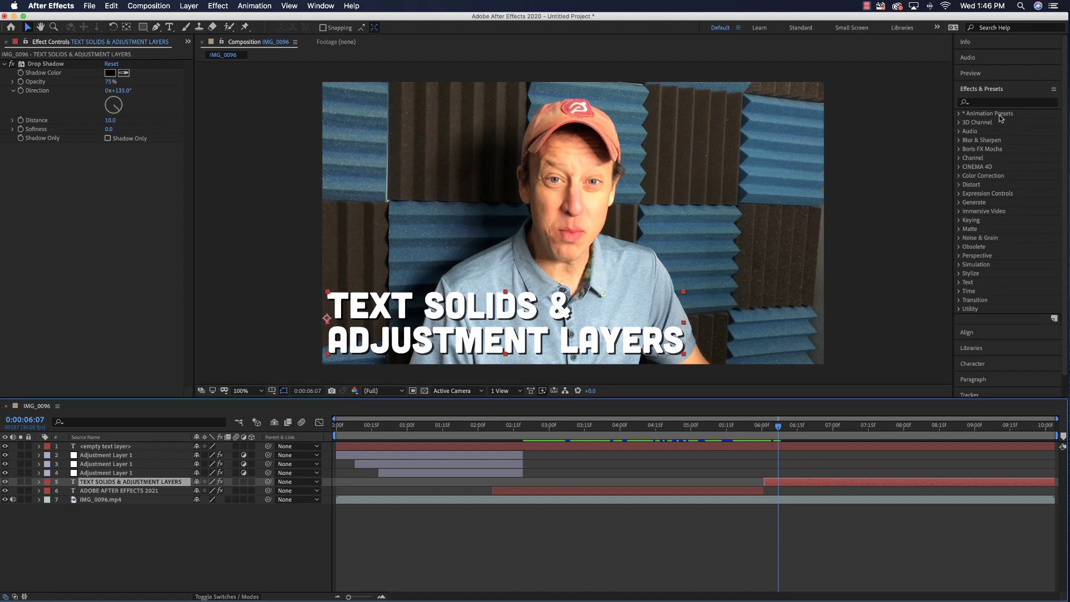
pyautogui.click(959, 114)
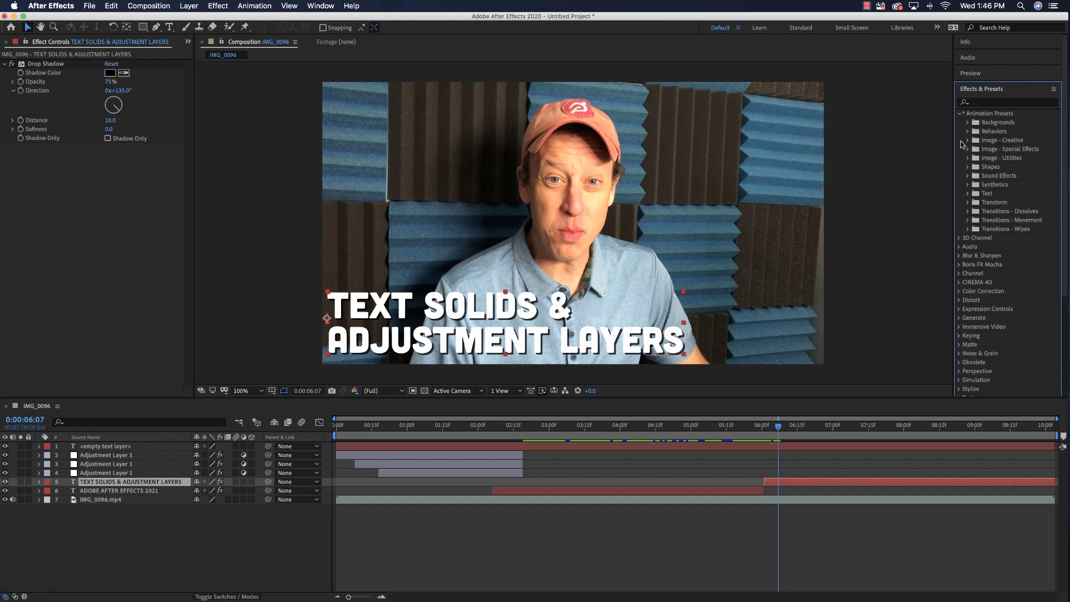
pyautogui.click(968, 194)
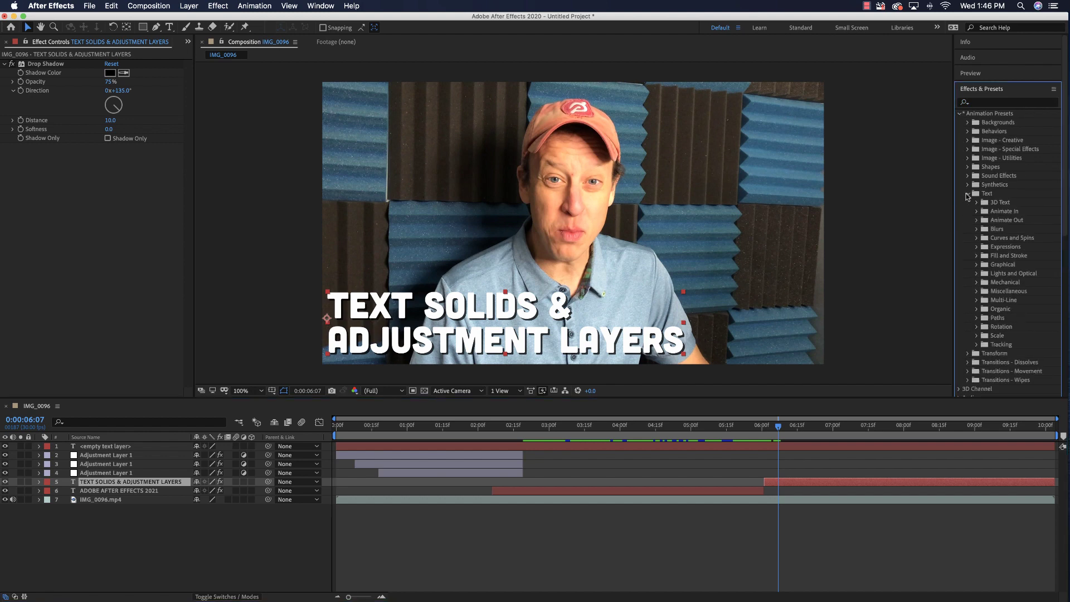
pyautogui.click(977, 230)
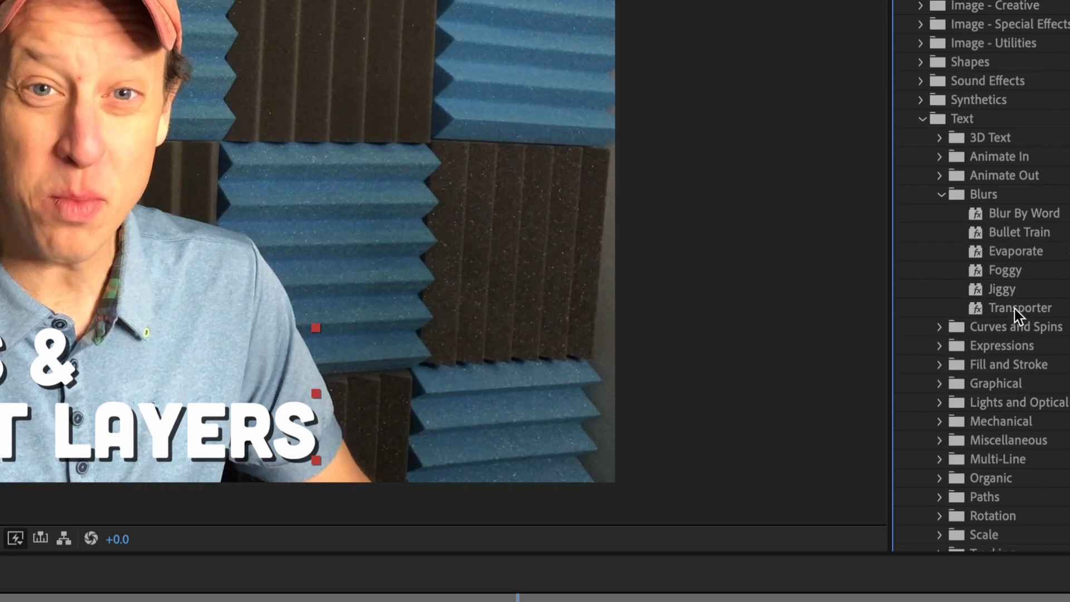
pyautogui.moveTo(1003, 235); pyautogui.dragTo(132, 424)
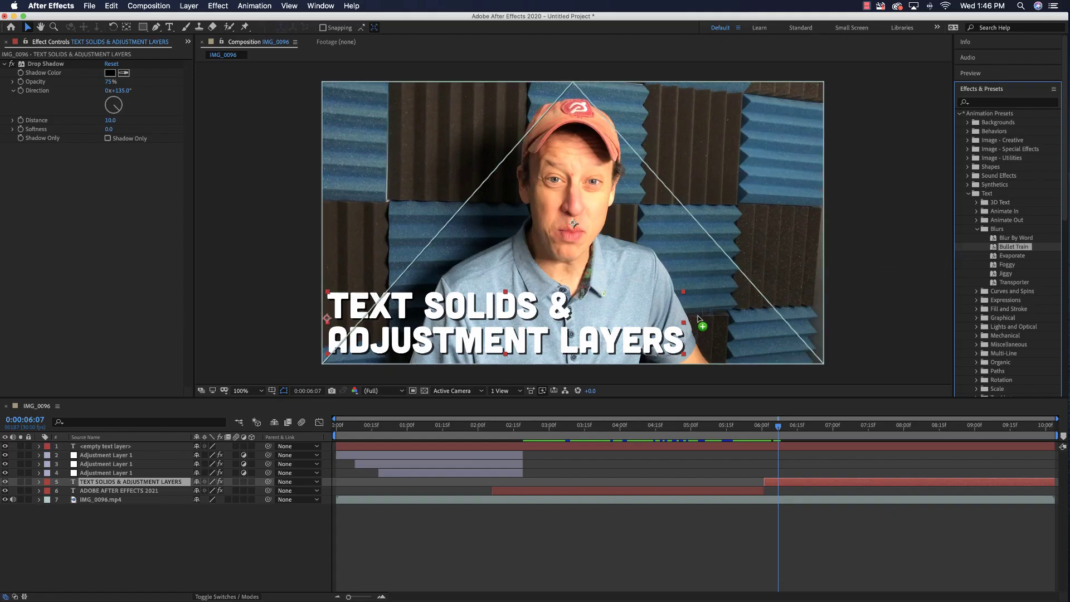
pyautogui.moveTo(595, 336); pyautogui.dragTo(592, 329)
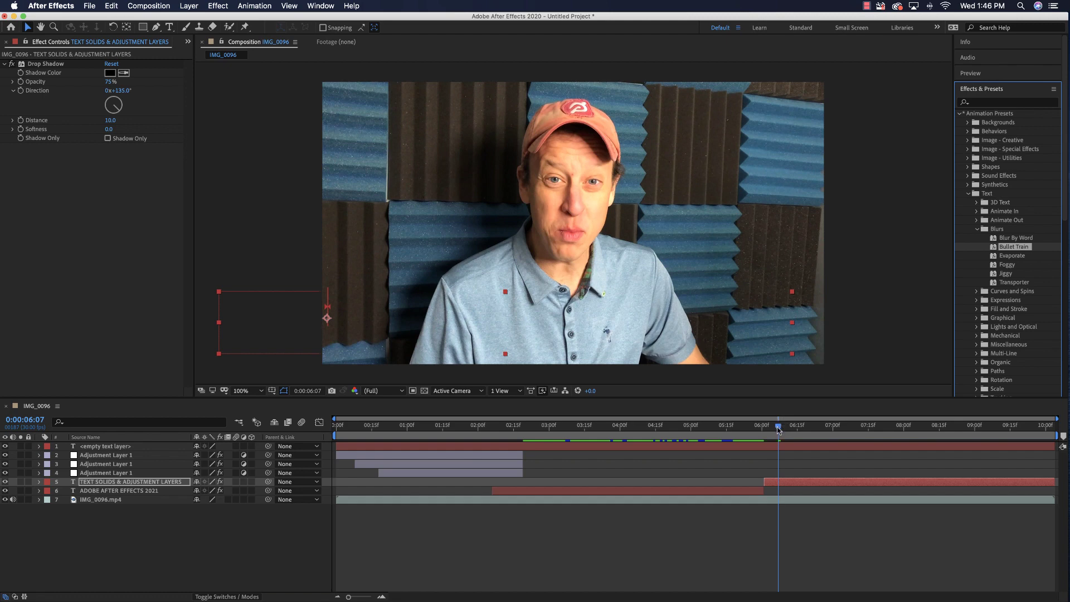
pyautogui.moveTo(779, 428); pyautogui.dragTo(710, 431)
pyautogui.press('space')
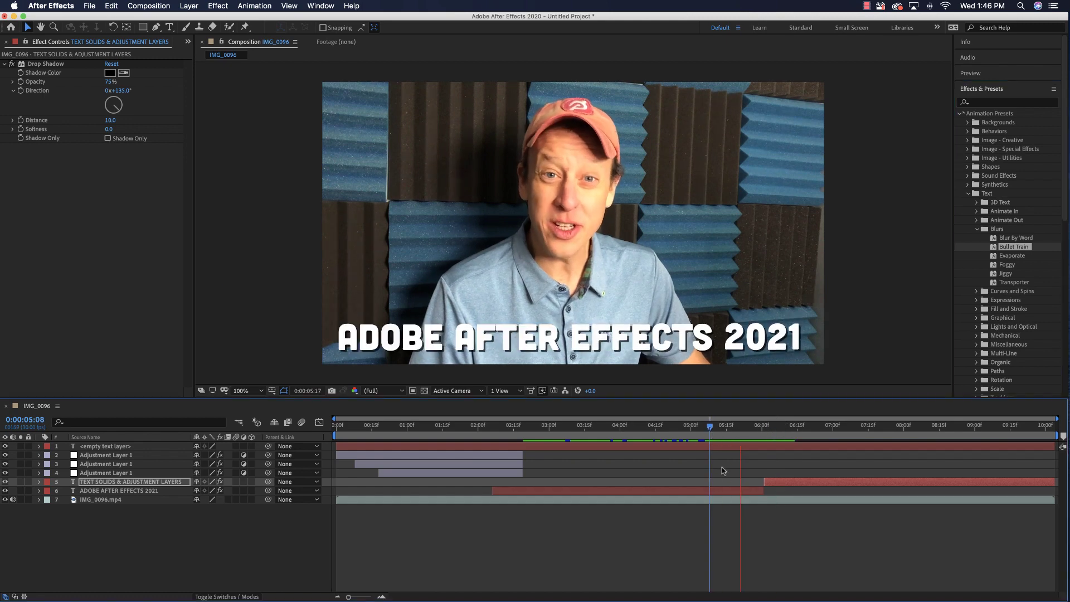
pyautogui.press('space')
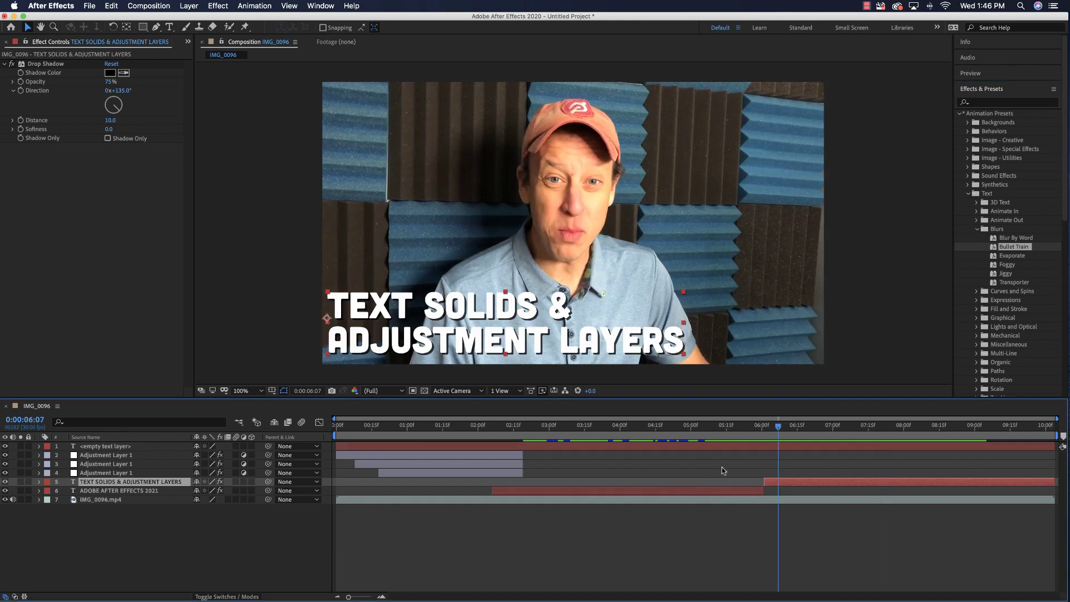
# Try the Blur By Word preset on the second title at 0:00:06:07 and preview the animation
pyautogui.doubleClick(1014, 237)
pyautogui.moveTo(778, 427); pyautogui.dragTo(700, 441)
pyautogui.press('space')
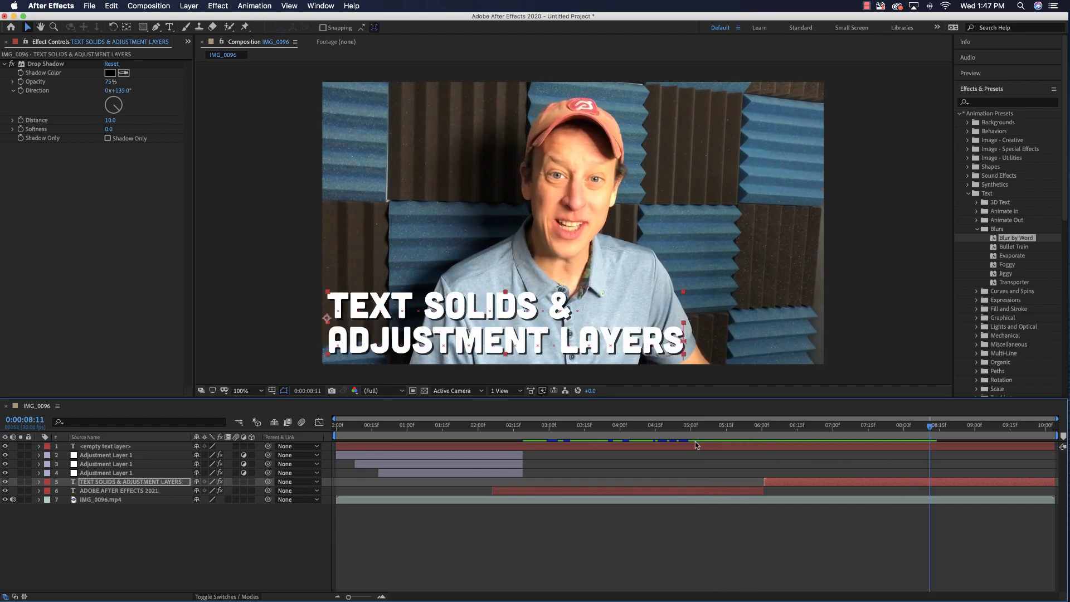
pyautogui.press('space')
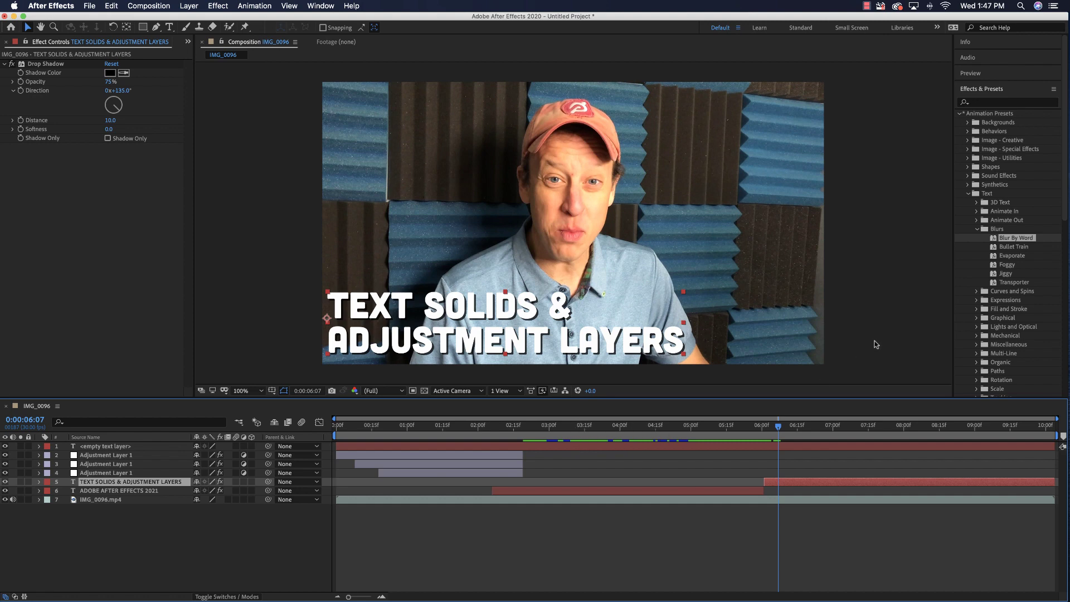
# Try the Jiggy blur preset on the second title at 0:00:06:07 and play it back
pyautogui.moveTo(993, 275); pyautogui.dragTo(616, 334)
pyautogui.click(743, 426)
pyautogui.press('space')
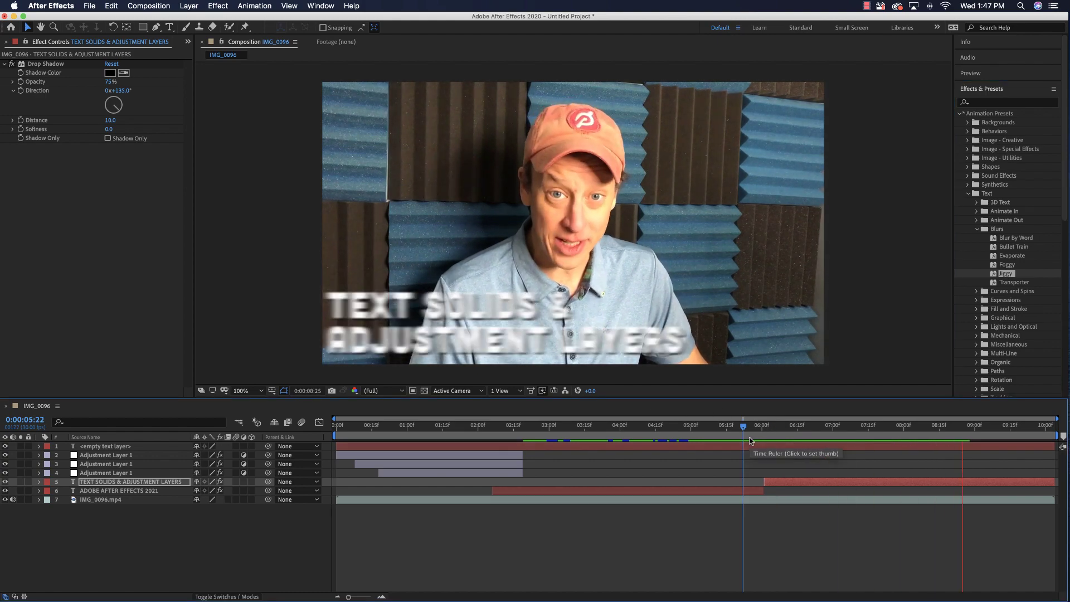
pyautogui.press('space')
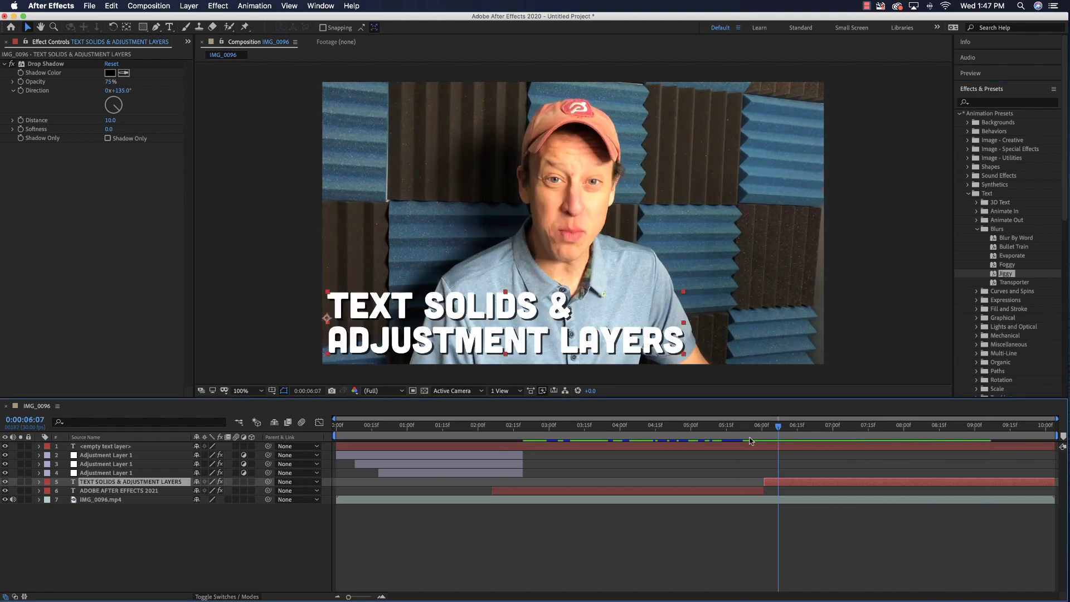
# Try the Transporter blur preset on the second title at 0:00:06:07 and preview the letters animating in
pyautogui.moveTo(994, 283); pyautogui.dragTo(560, 318)
pyautogui.moveTo(778, 427); pyautogui.dragTo(706, 440)
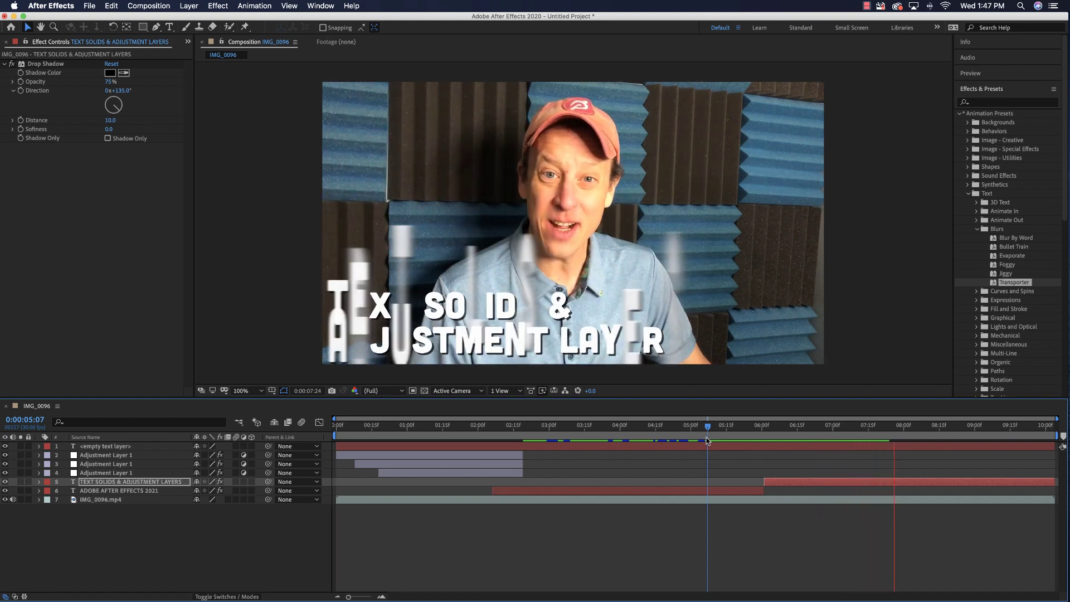
pyautogui.press('space')
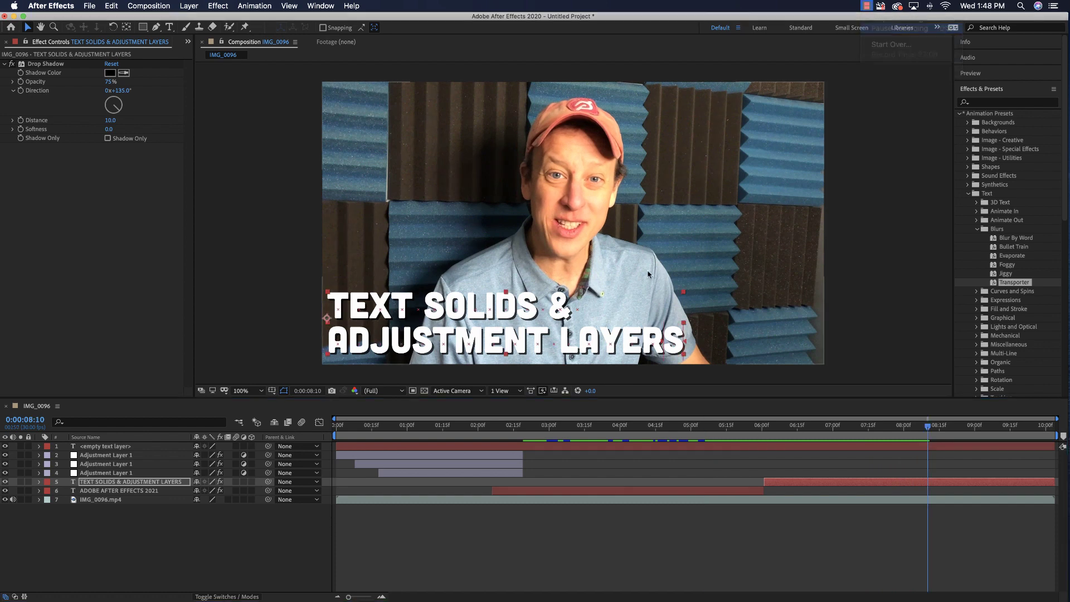
# Collapse the Blurs preset group and expand the second title layer's Effects properties in the timeline
pyautogui.click(977, 229)
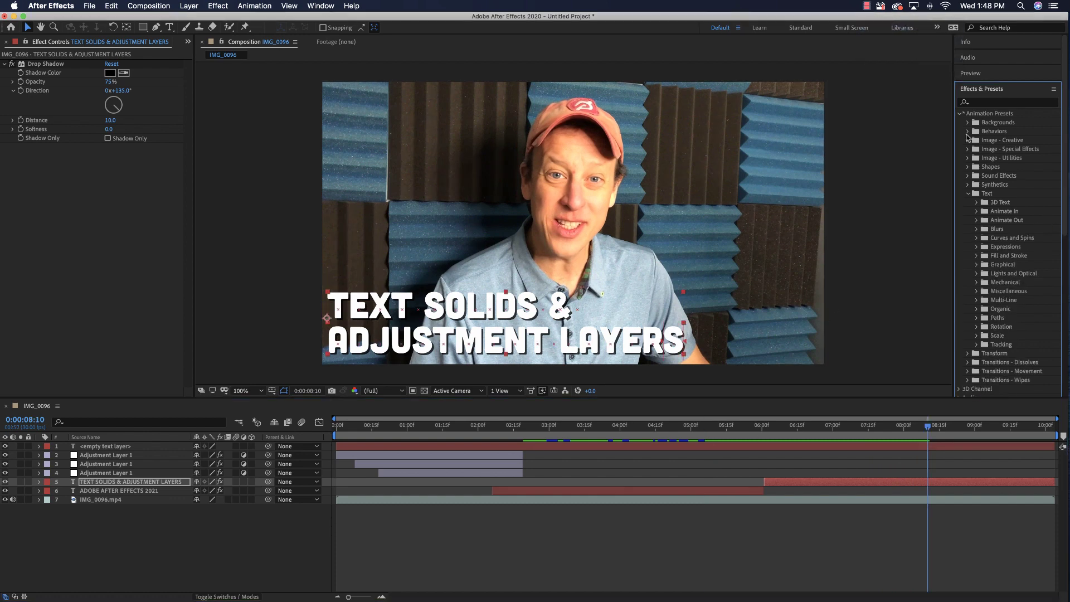
pyautogui.click(984, 103)
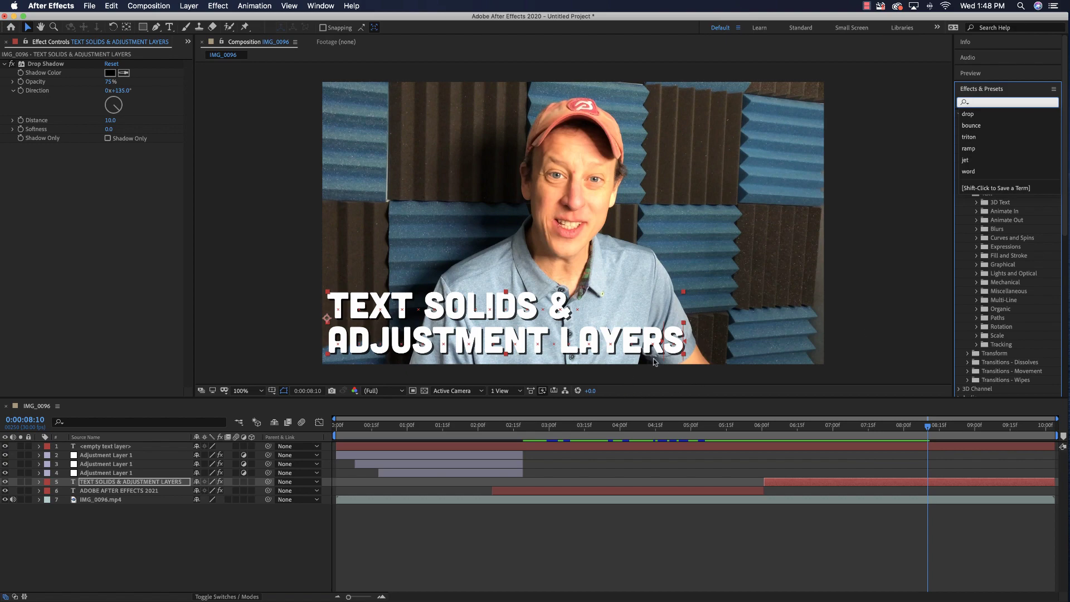
pyautogui.click(39, 482)
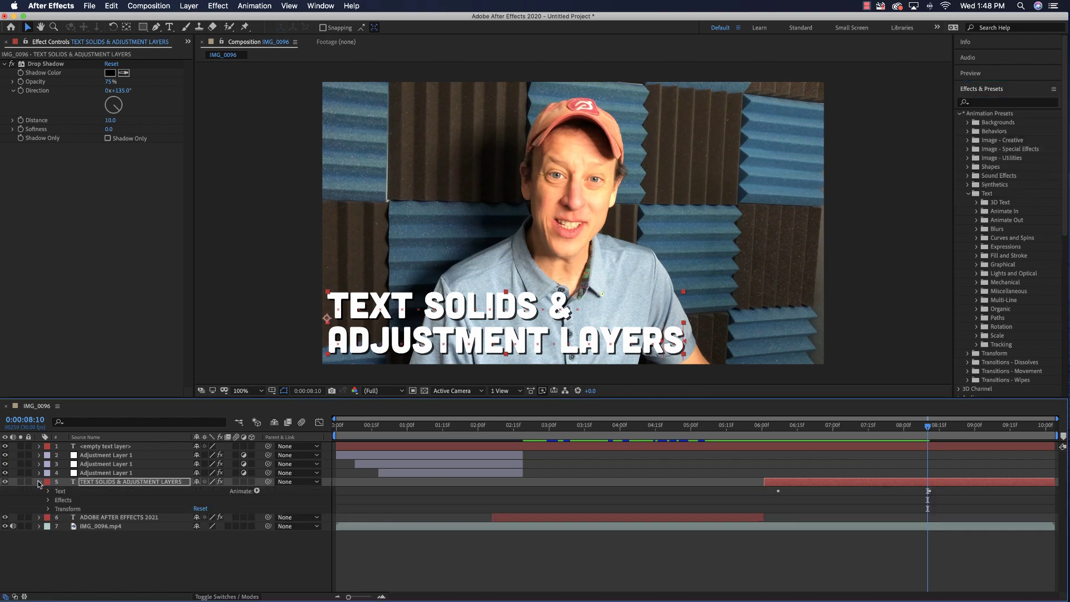
pyautogui.click(48, 500)
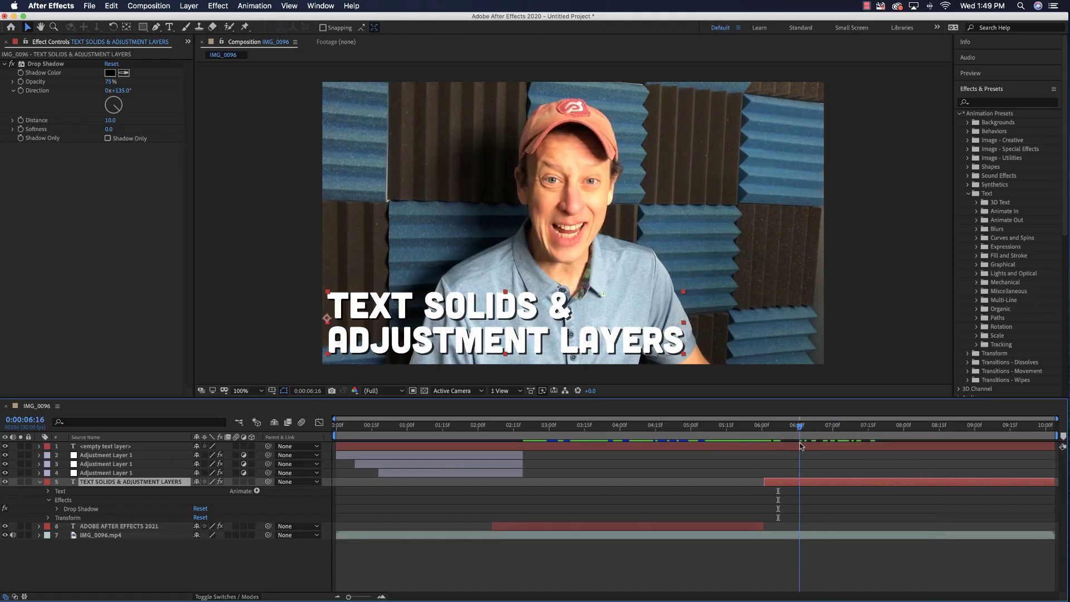
# Search the presets for "jet", apply Jetstream to the second title at 0:00:06:04 and preview the animation
pyautogui.press('space')
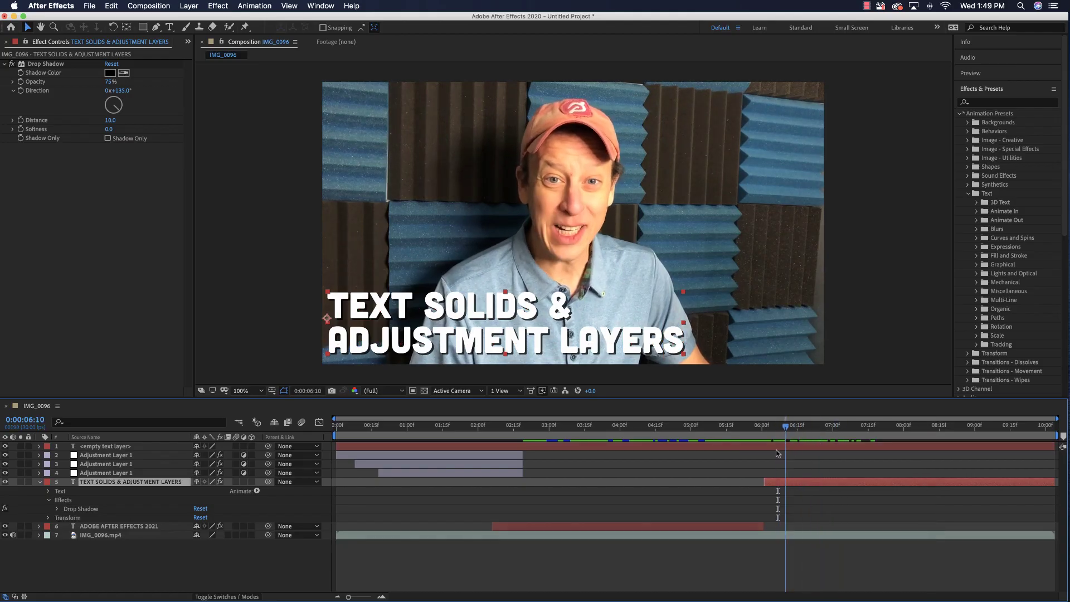
pyautogui.press('pageup')
pyautogui.press('pageup')
pyautogui.press('pageup')
pyautogui.press('pageup')
pyautogui.press('pageup')
pyautogui.press('pageup')
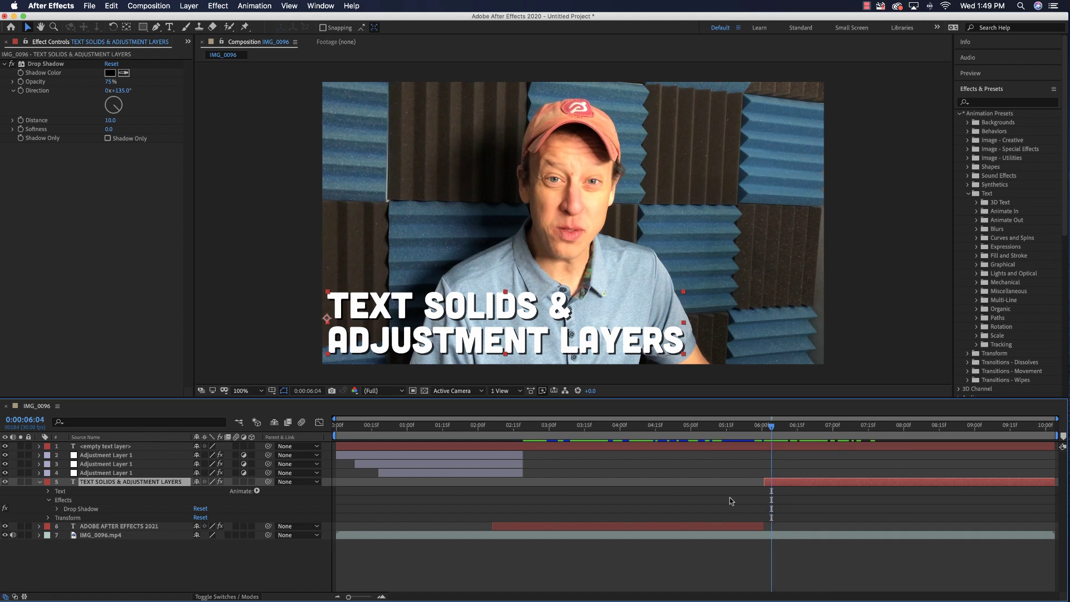
pyautogui.click(977, 103)
pyautogui.write('jet')
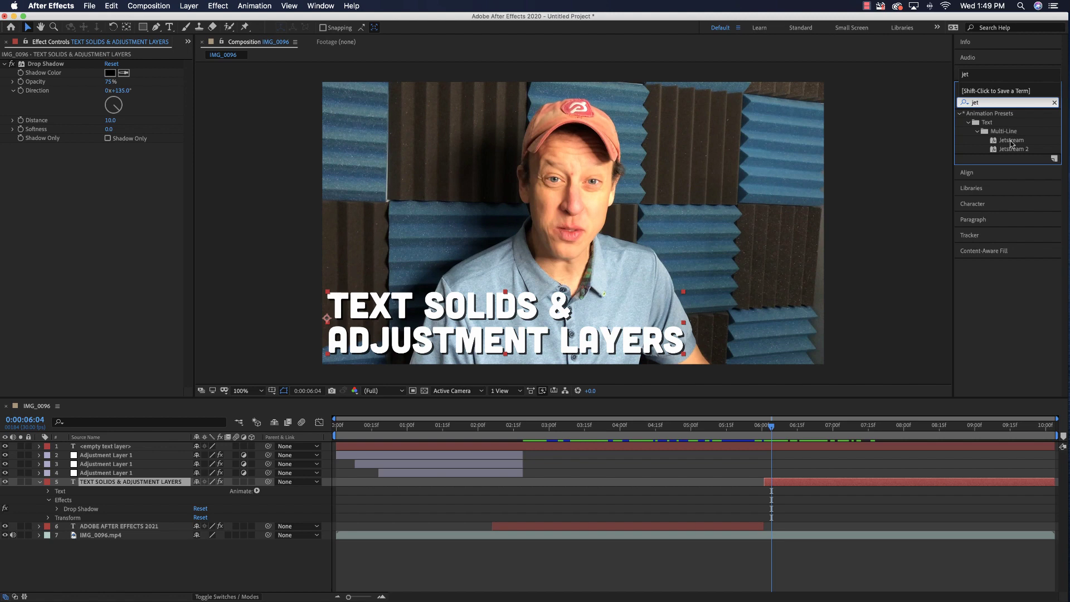
pyautogui.moveTo(996, 144); pyautogui.dragTo(540, 308)
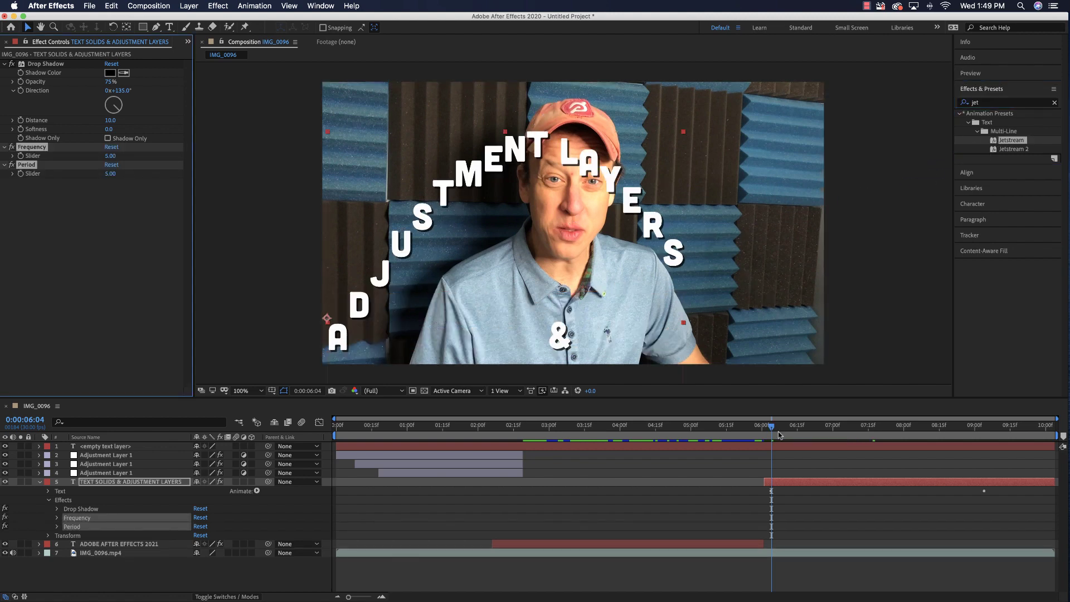
pyautogui.moveTo(771, 428); pyautogui.dragTo(736, 433)
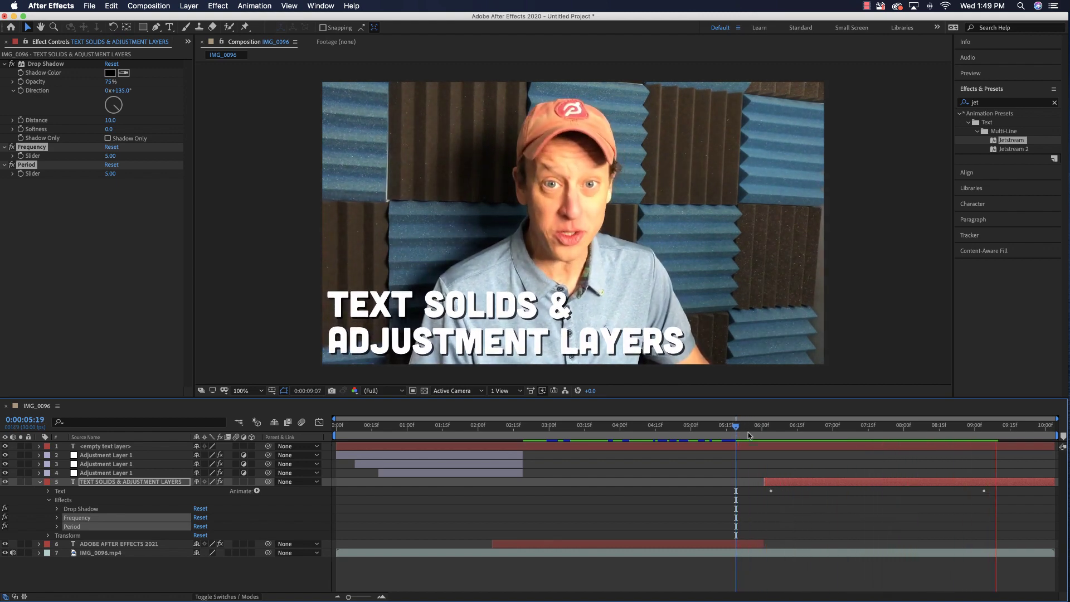
pyautogui.press('space')
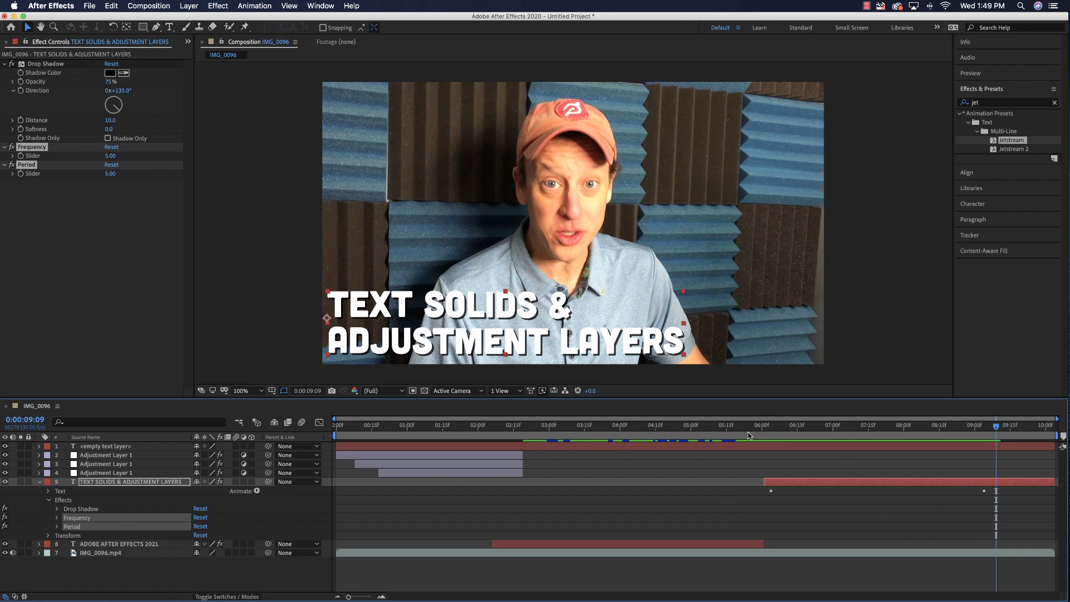